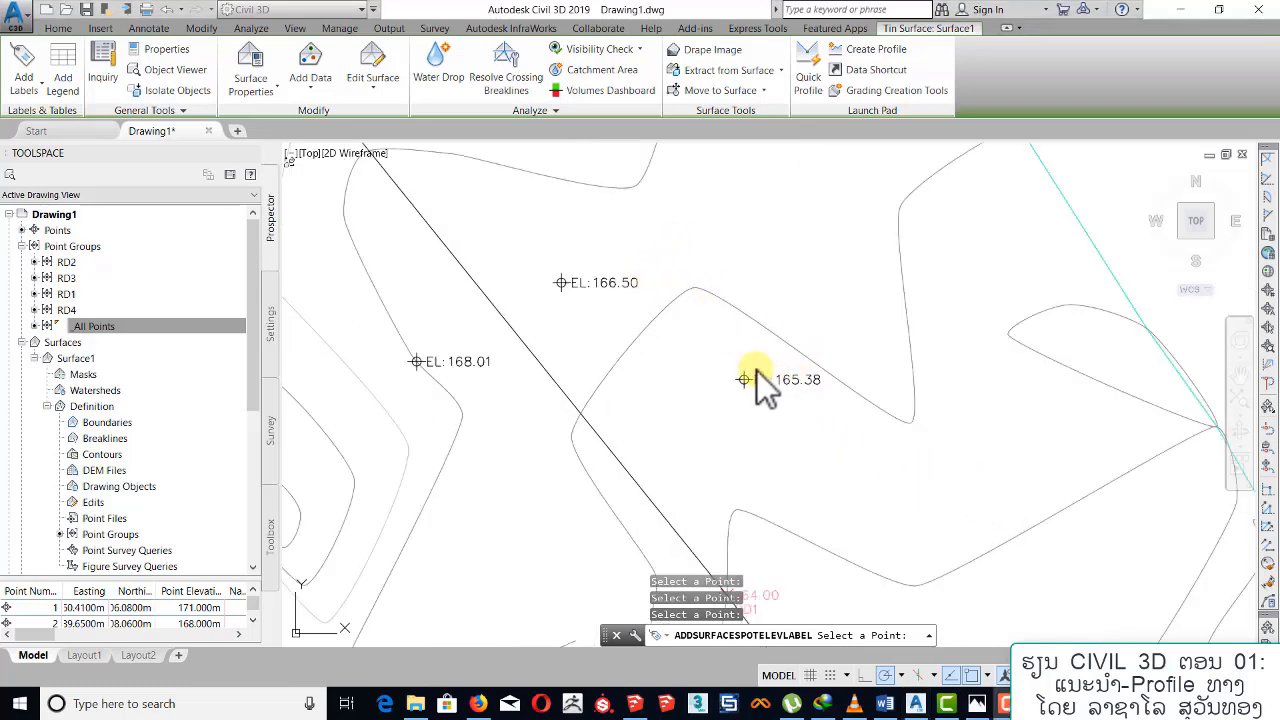
Try to label multiple contours of Surface1 along a line from the surface's northwest area toward the southeast.
left_click(14, 86)
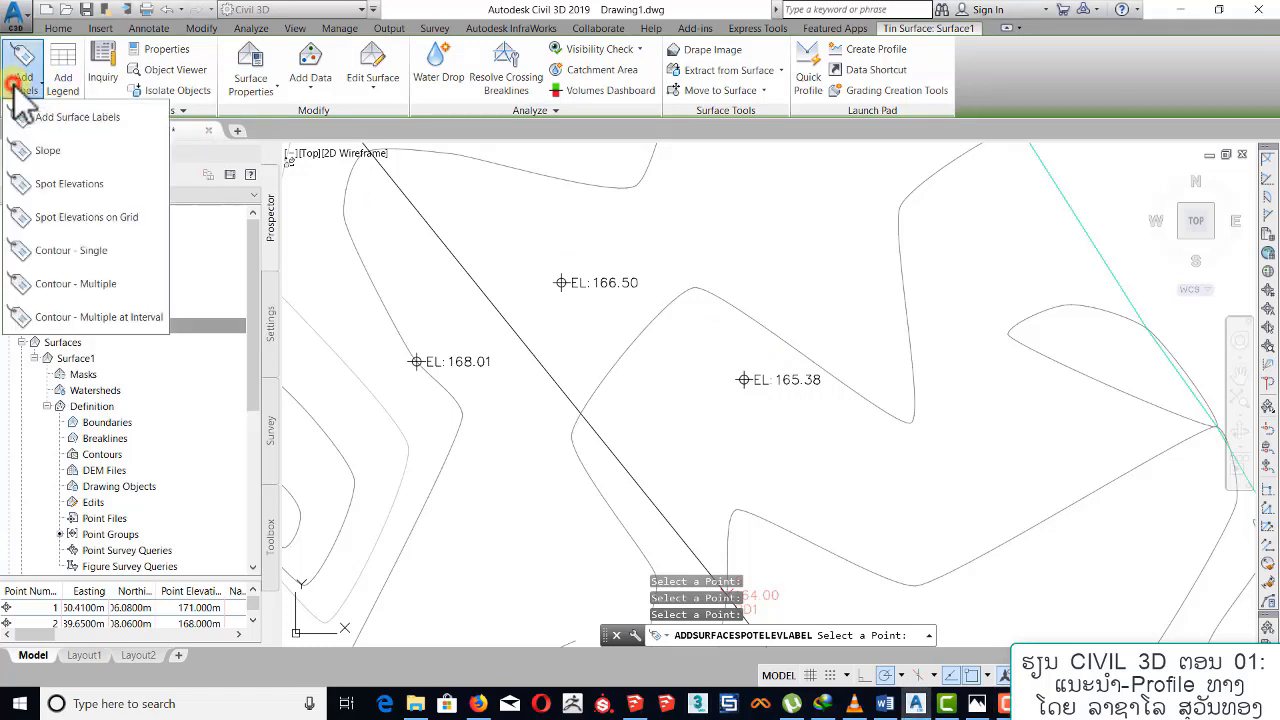
left_click(113, 282)
scroll(460, 265, "down", 5)
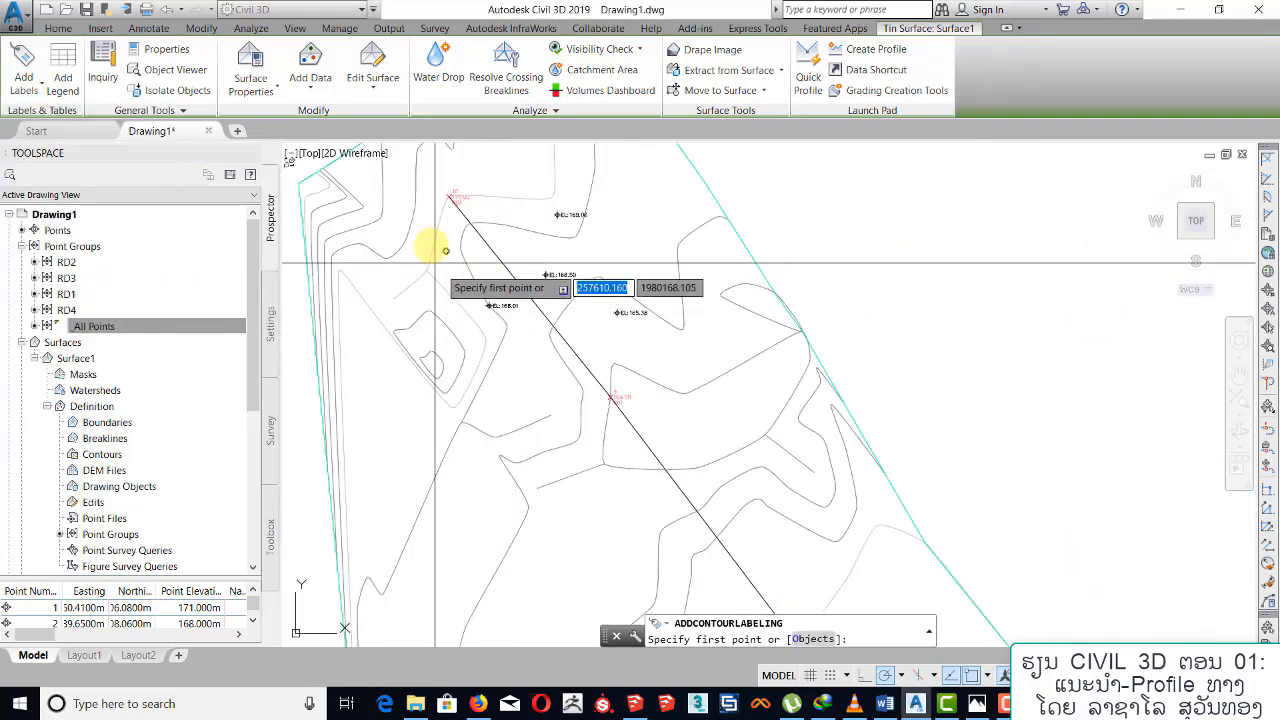
left_click(403, 206)
middle_click_drag(576, 395, 518, 306)
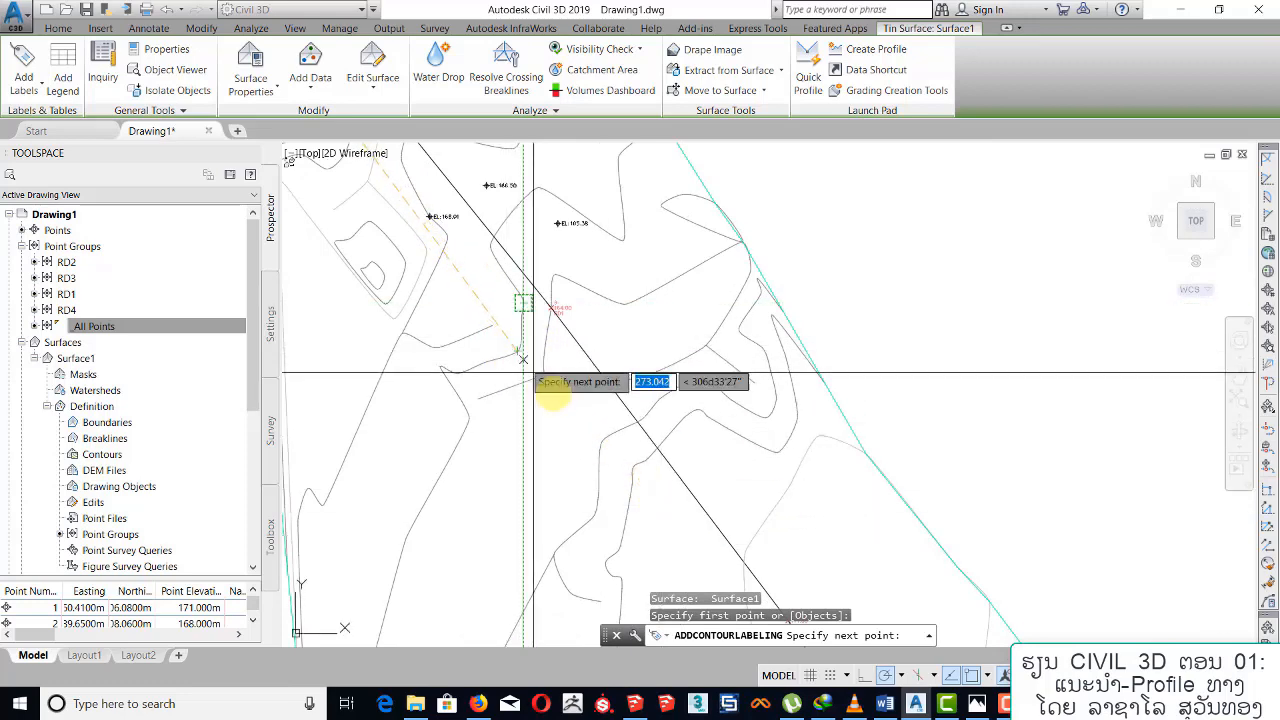
left_click(656, 516)
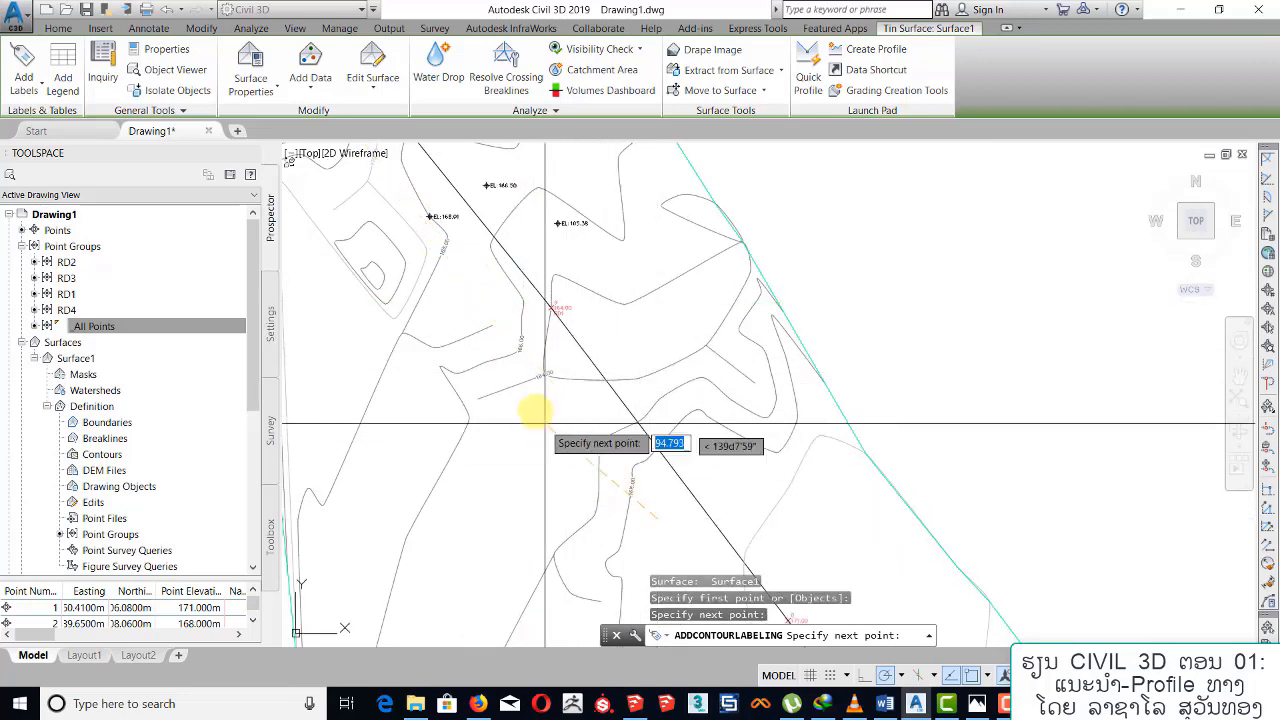
Try extending the contour label line south through the surface to its eastern tip, and undo the whole contour labelling.
scroll(491, 337, "up", 2)
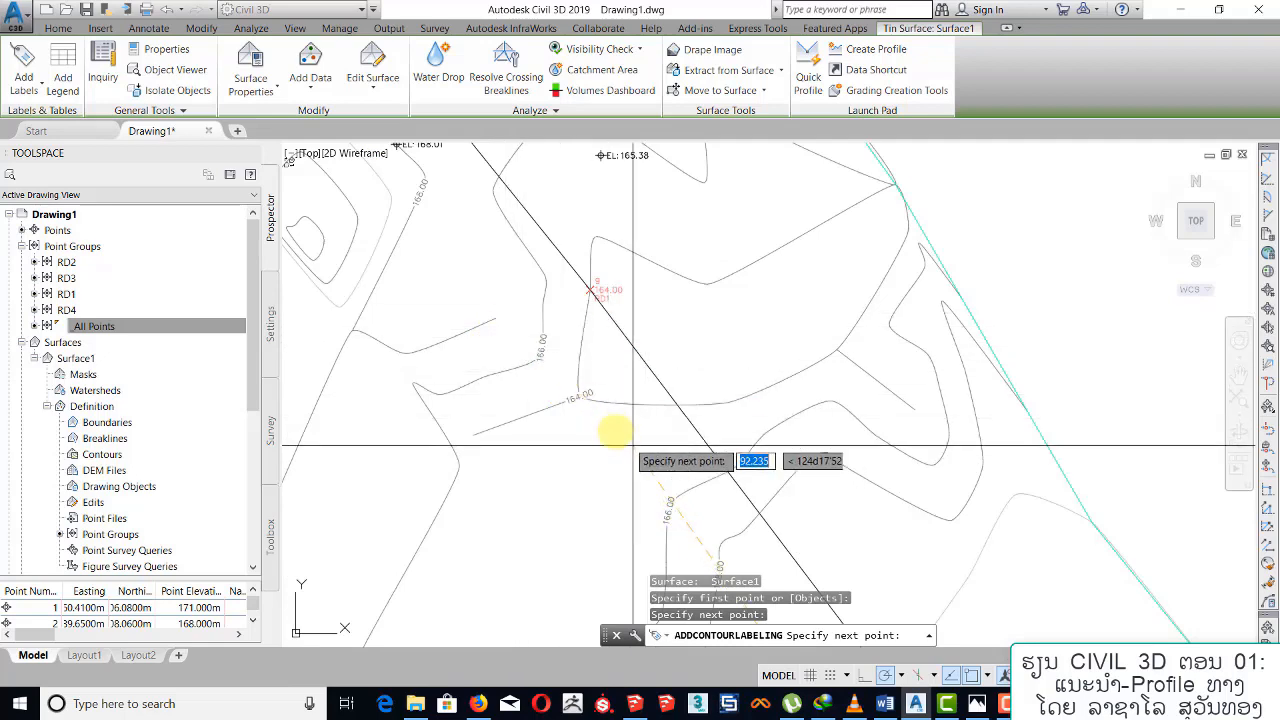
scroll(620, 435, "down", 2)
middle_click_drag(615, 432, 517, 283)
middle_click_drag(606, 404, 446, 140)
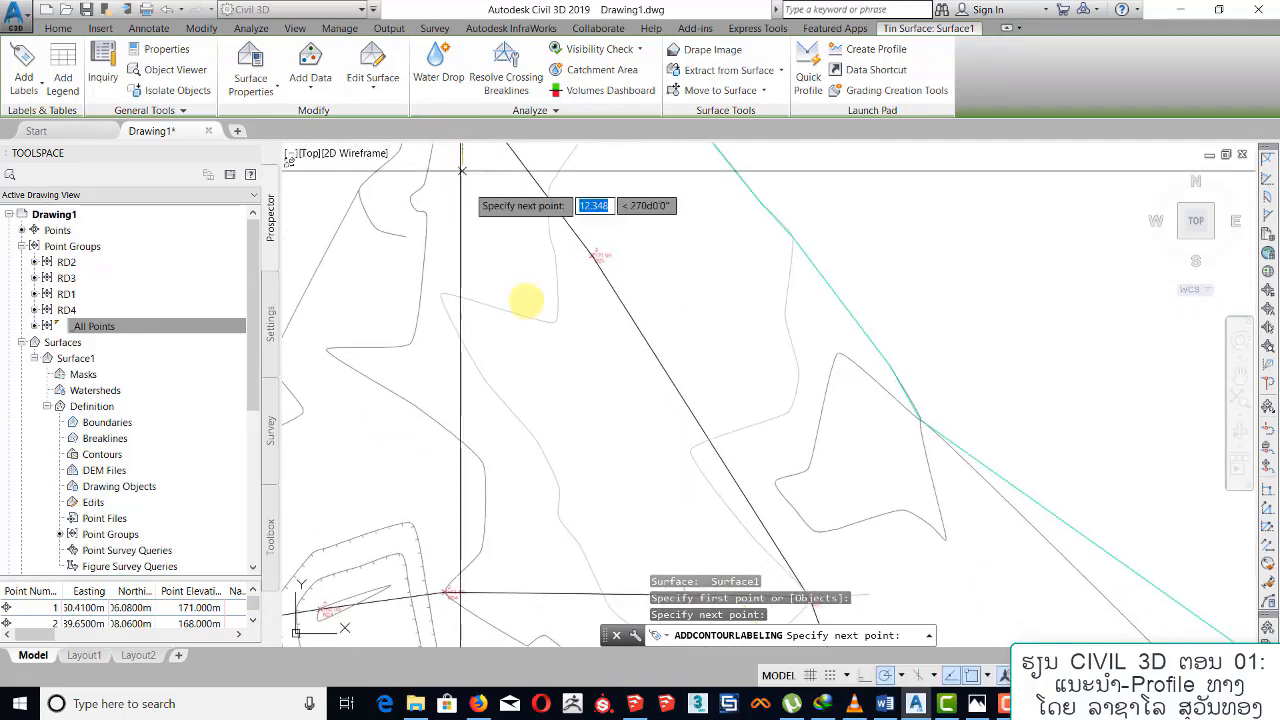
left_click(594, 423)
middle_click_drag(562, 380, 466, 191)
left_click(519, 511)
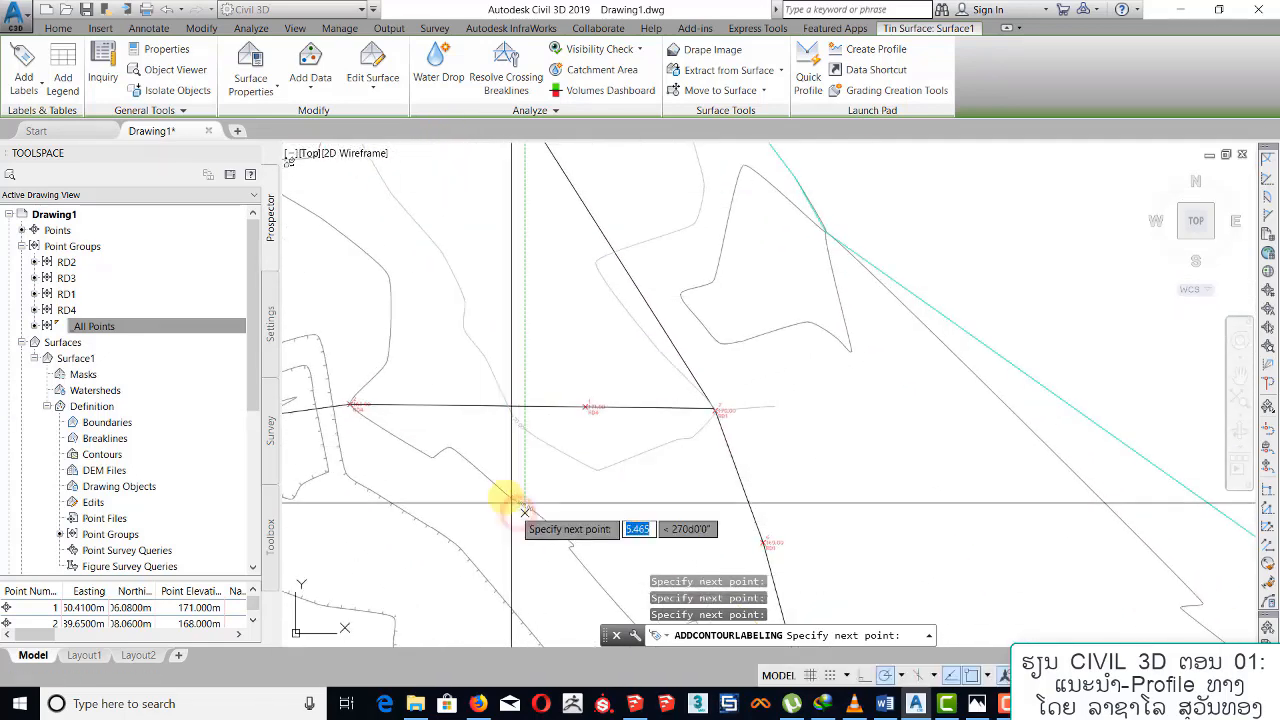
middle_click_drag(498, 474, 522, 187)
left_click(410, 400)
middle_click_drag(503, 381, 578, 274)
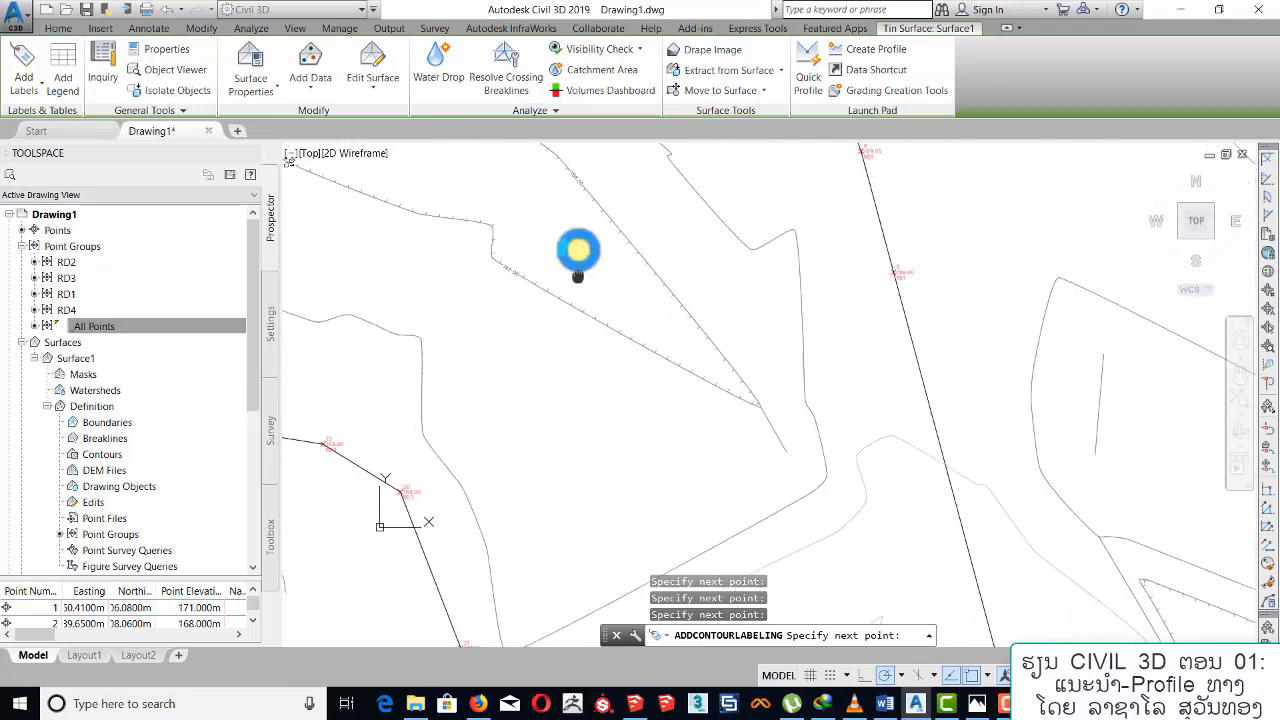
scroll(600, 340, "down", 4)
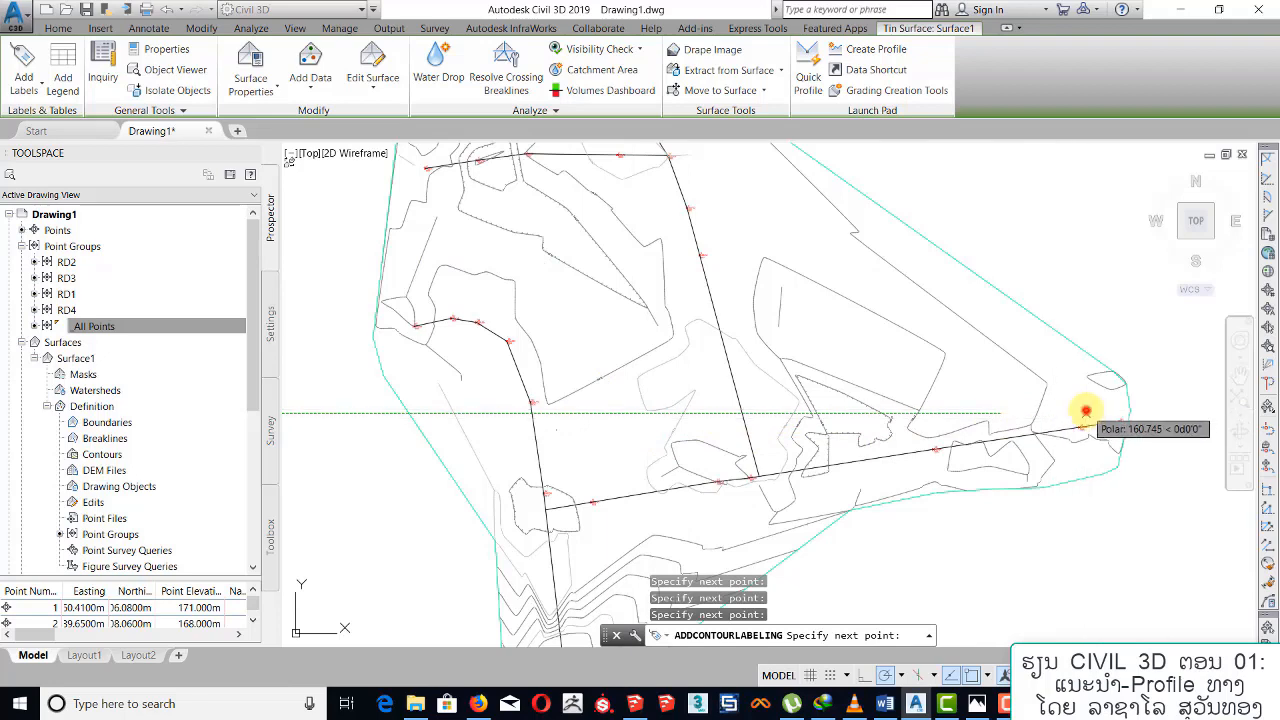
left_click(1085, 410)
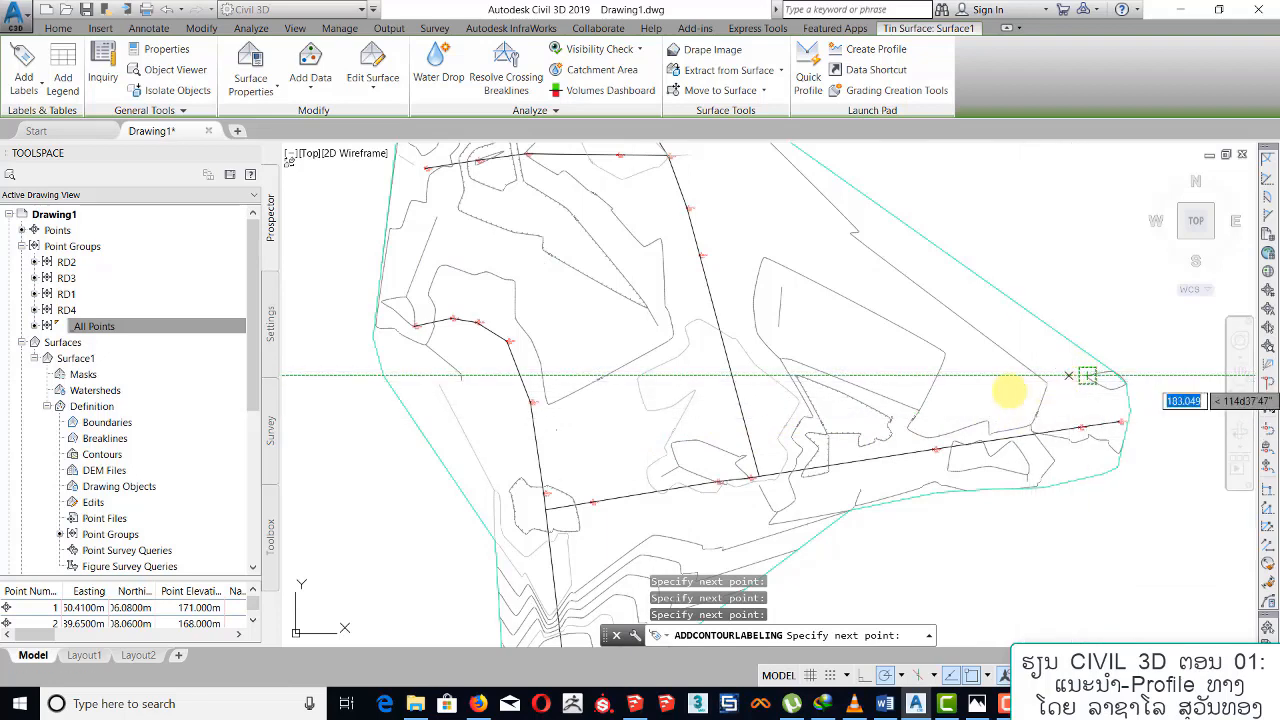
key("Return")
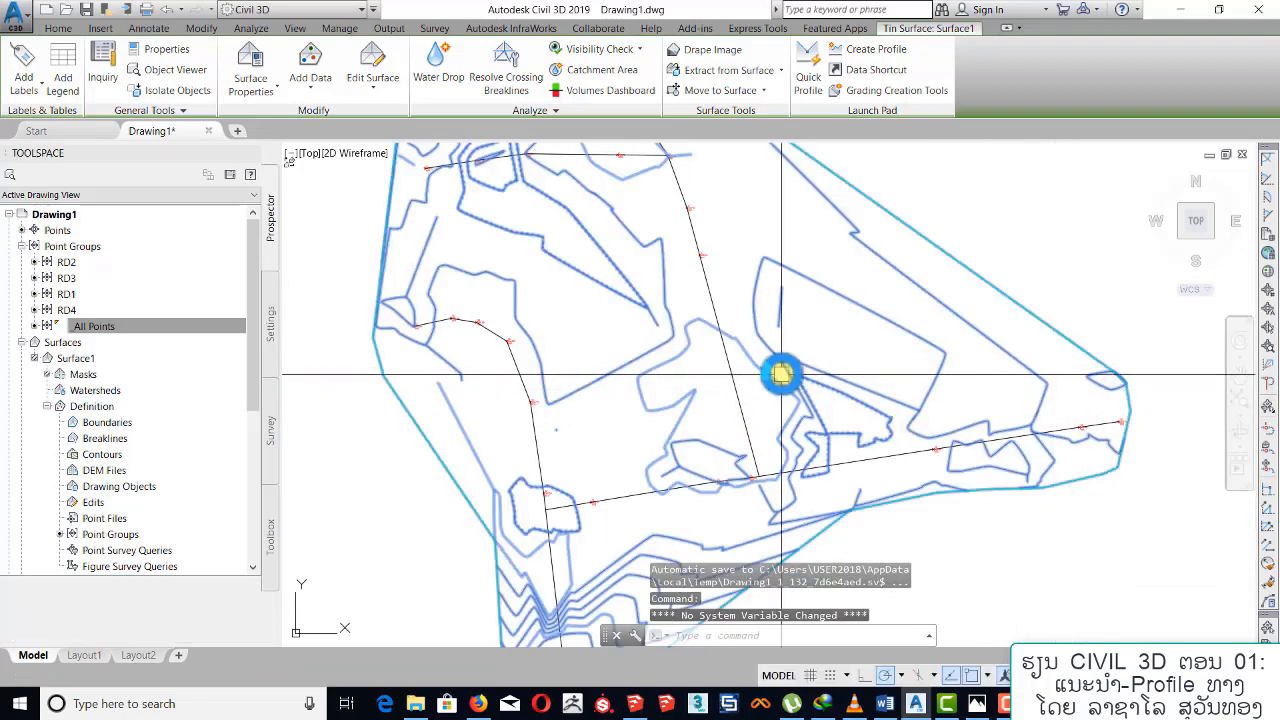
key("Escape")
scroll(670, 368, "up", 2)
scroll(676, 370, "up", 3)
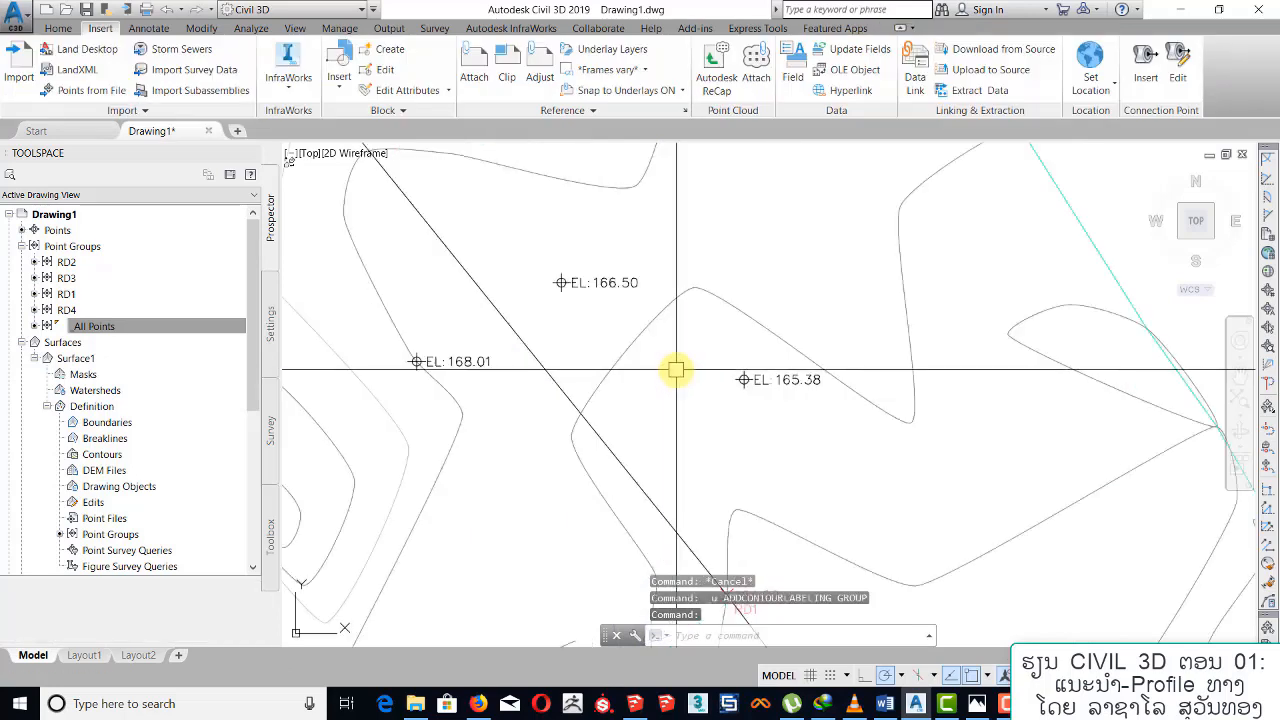
Add multiple contour labels to Surface1 along a line from the northwest corner toward the southeast across the northern contours.
scroll(676, 370, "down", 5)
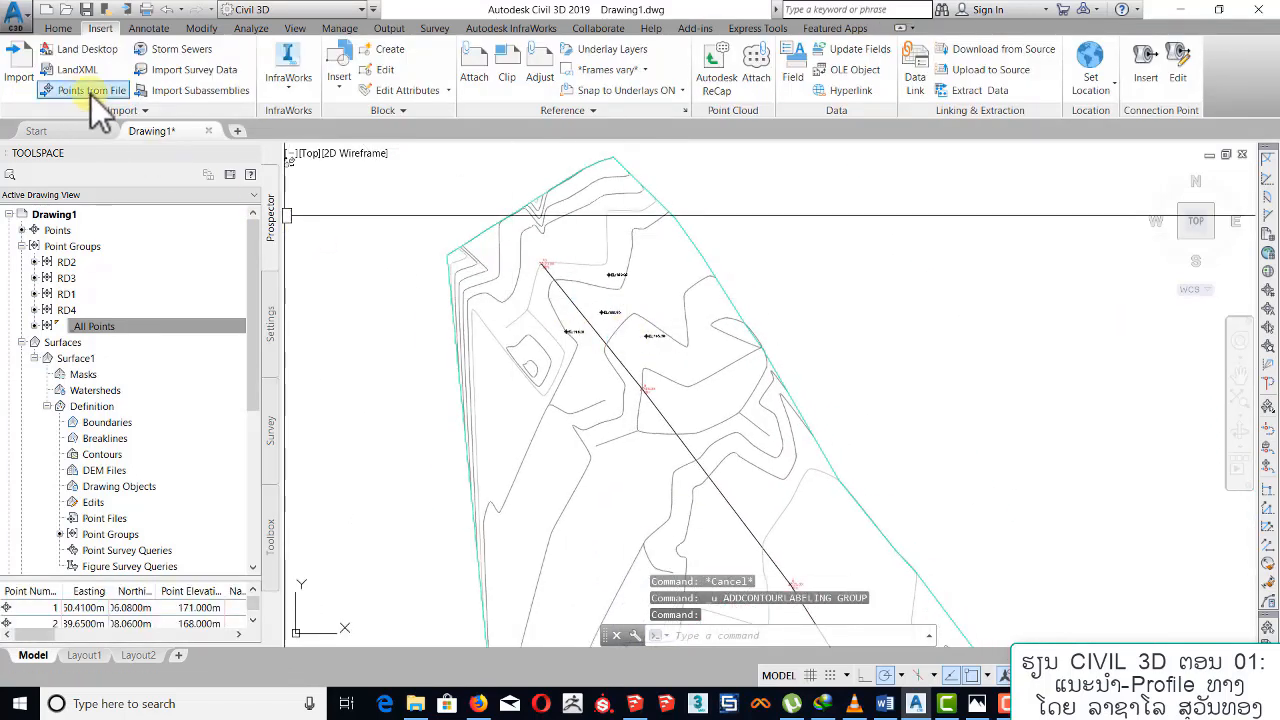
left_click(494, 233)
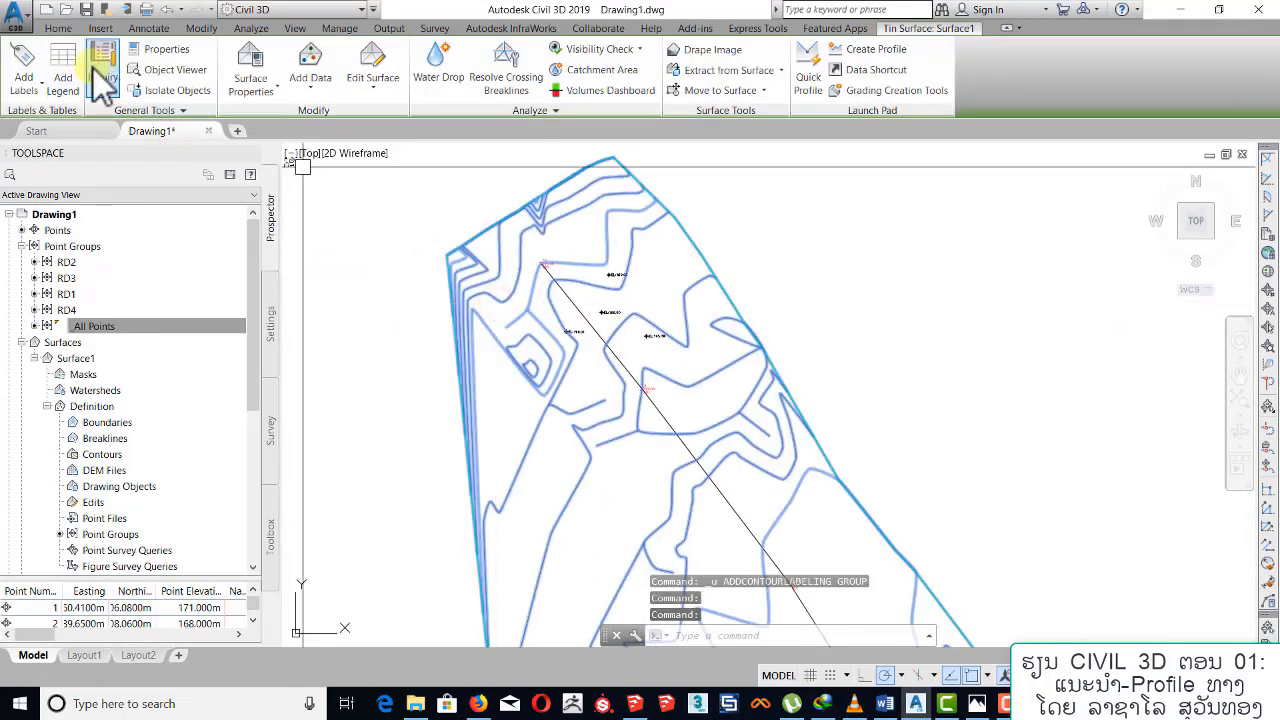
left_click(23, 86)
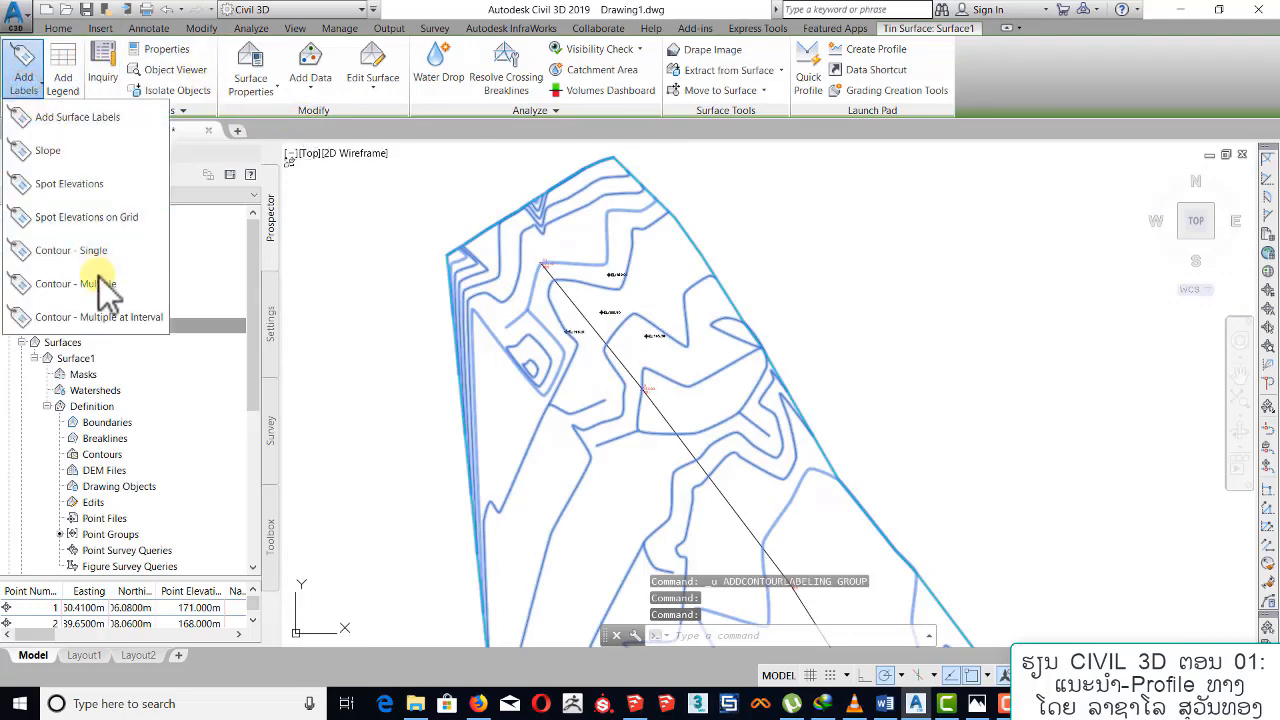
left_click(28, 282)
left_click(496, 270)
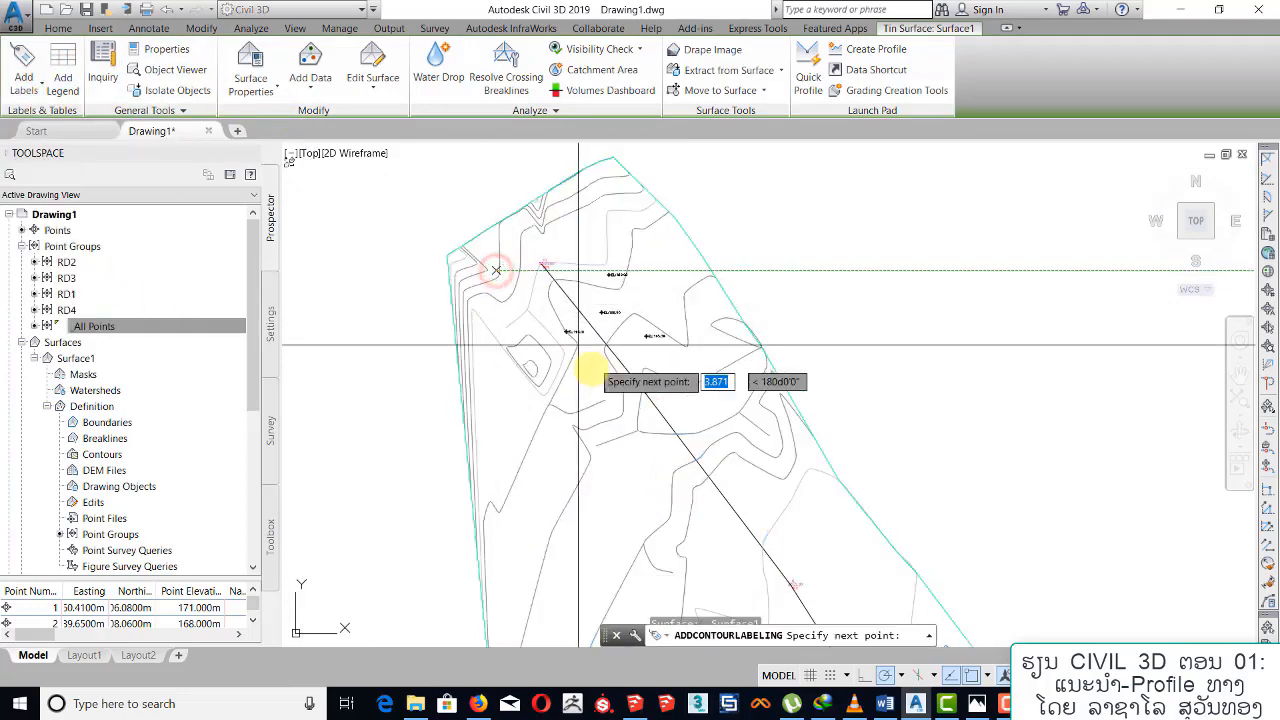
key("Return")
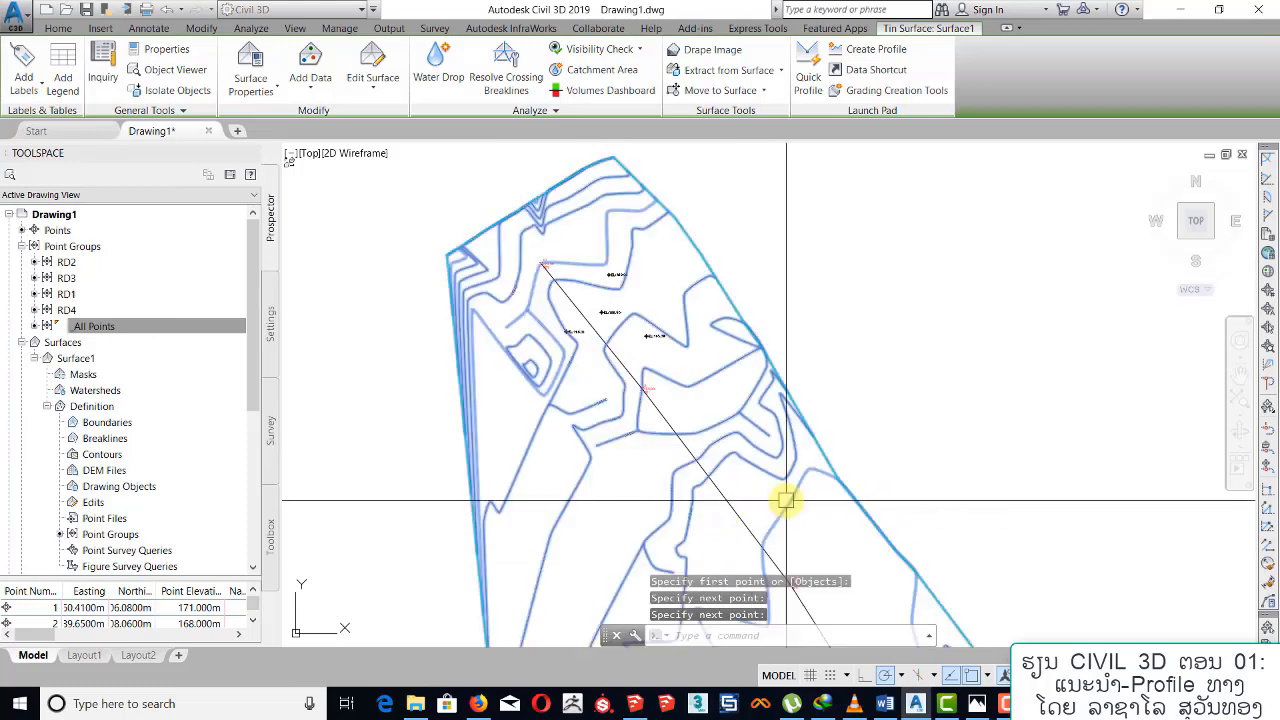
middle_click_drag(683, 440, 673, 370)
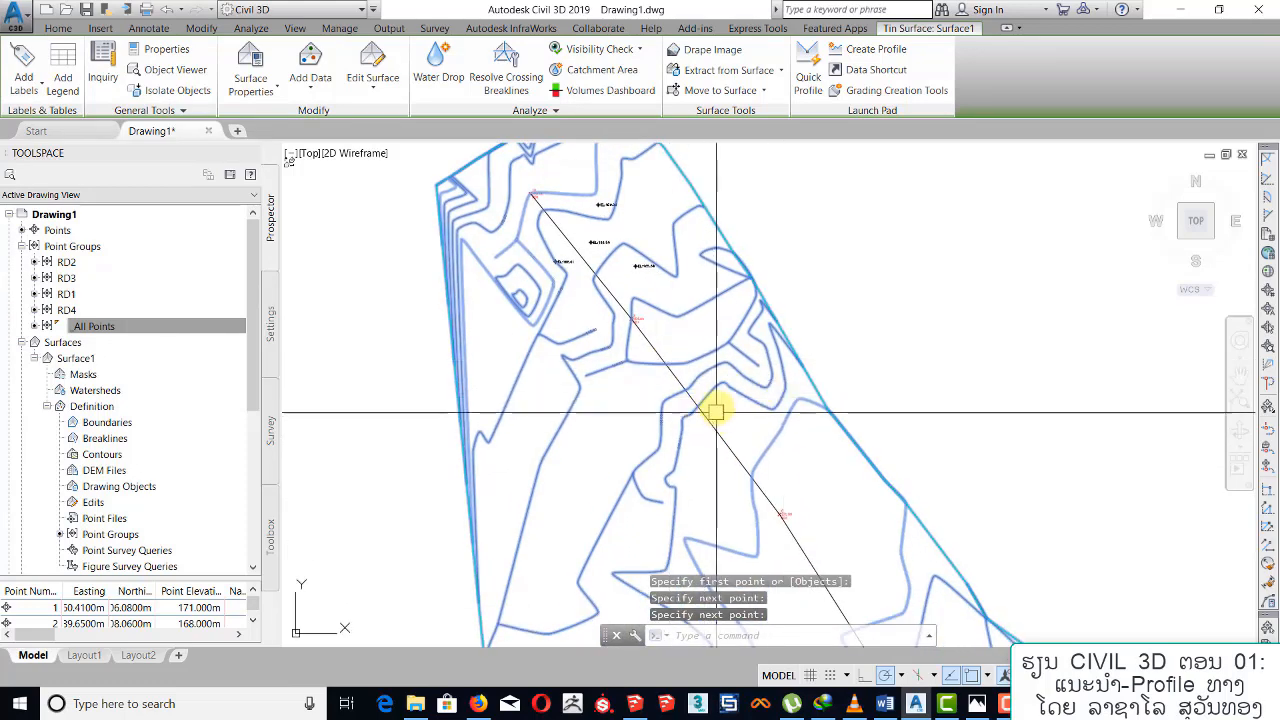
scroll(665, 385, "up", 4)
key("Escape")
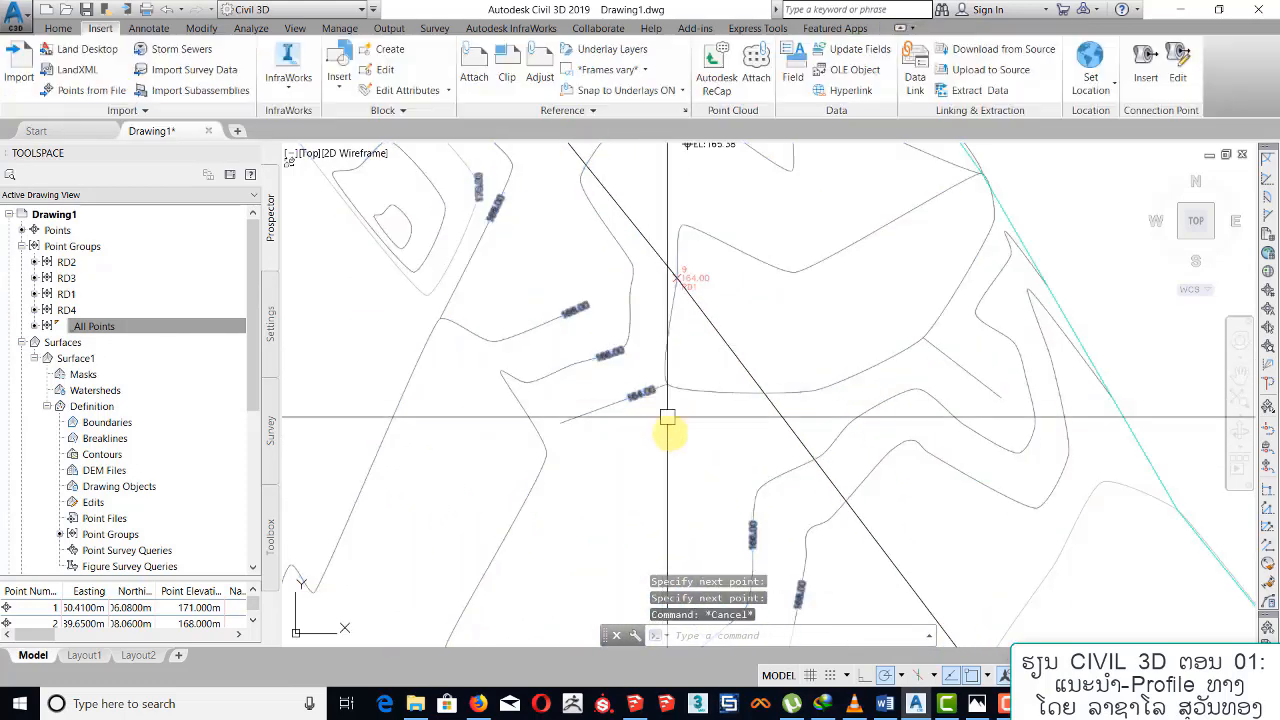
key("Escape")
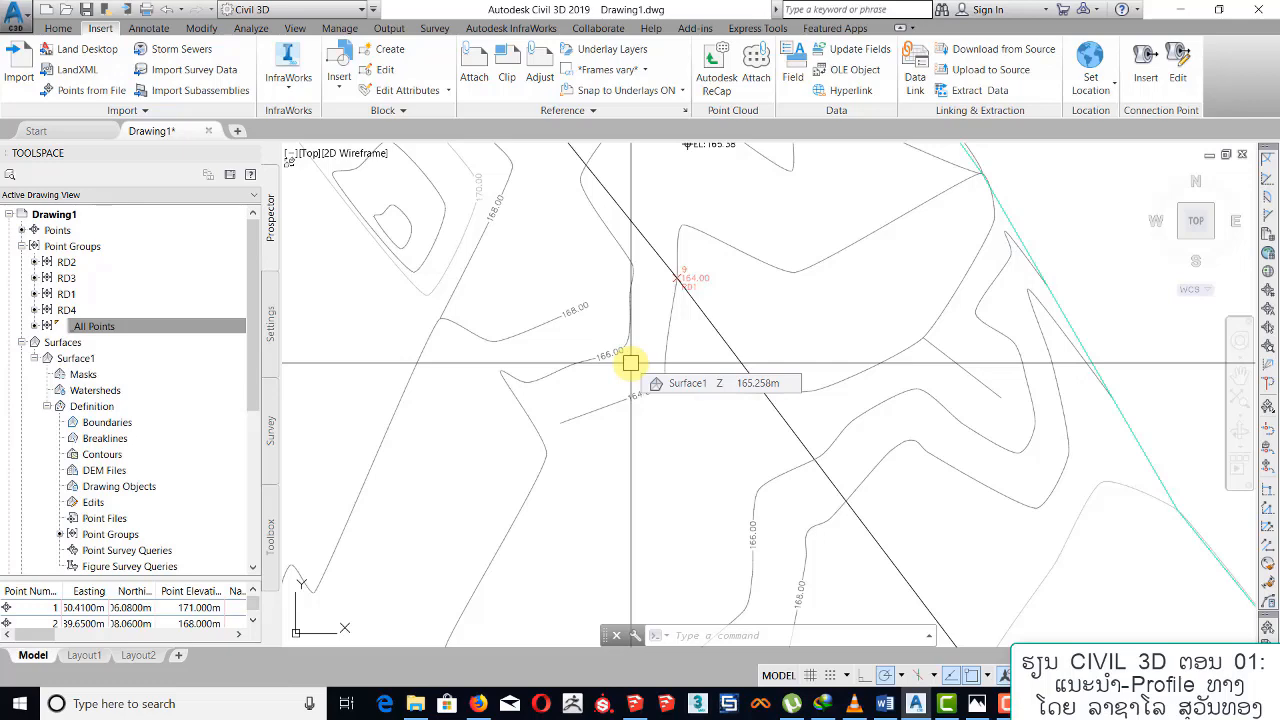
Start creating an alignment from objects, using the long main road polyline that runs from north to south.
scroll(635, 280, "down", 5)
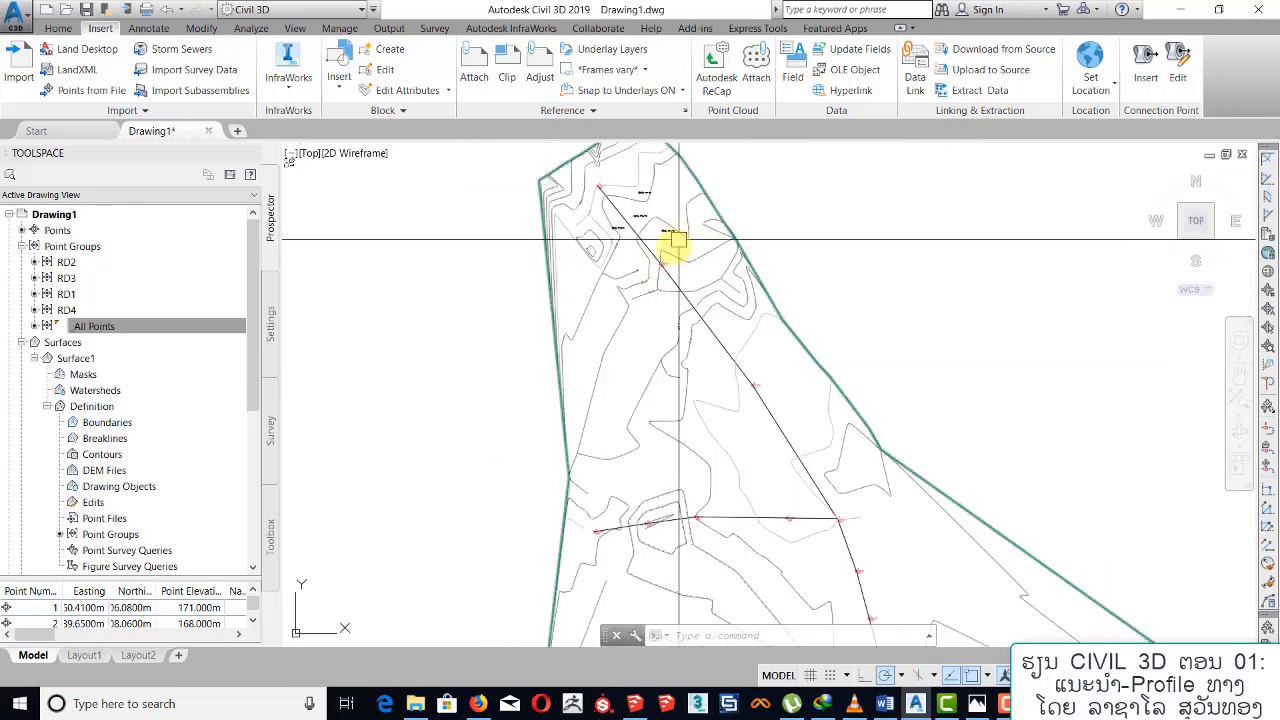
middle_click_drag(678, 240, 656, 210)
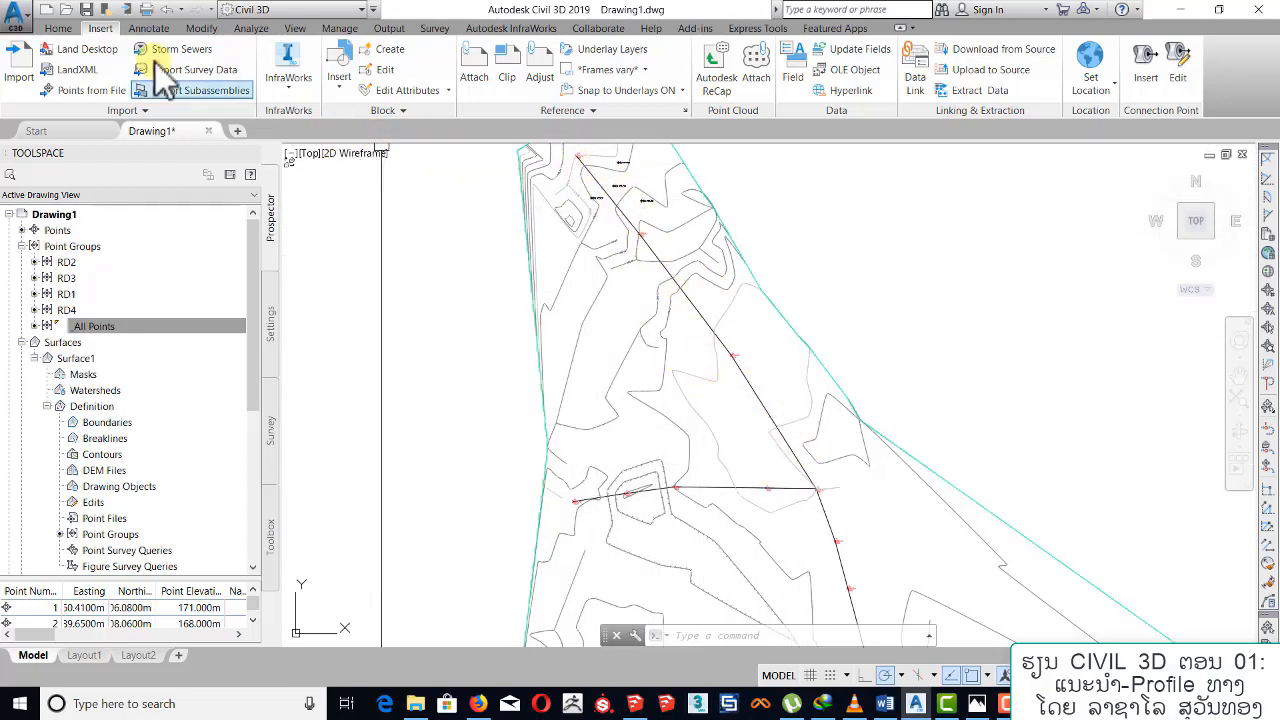
left_click(58, 28)
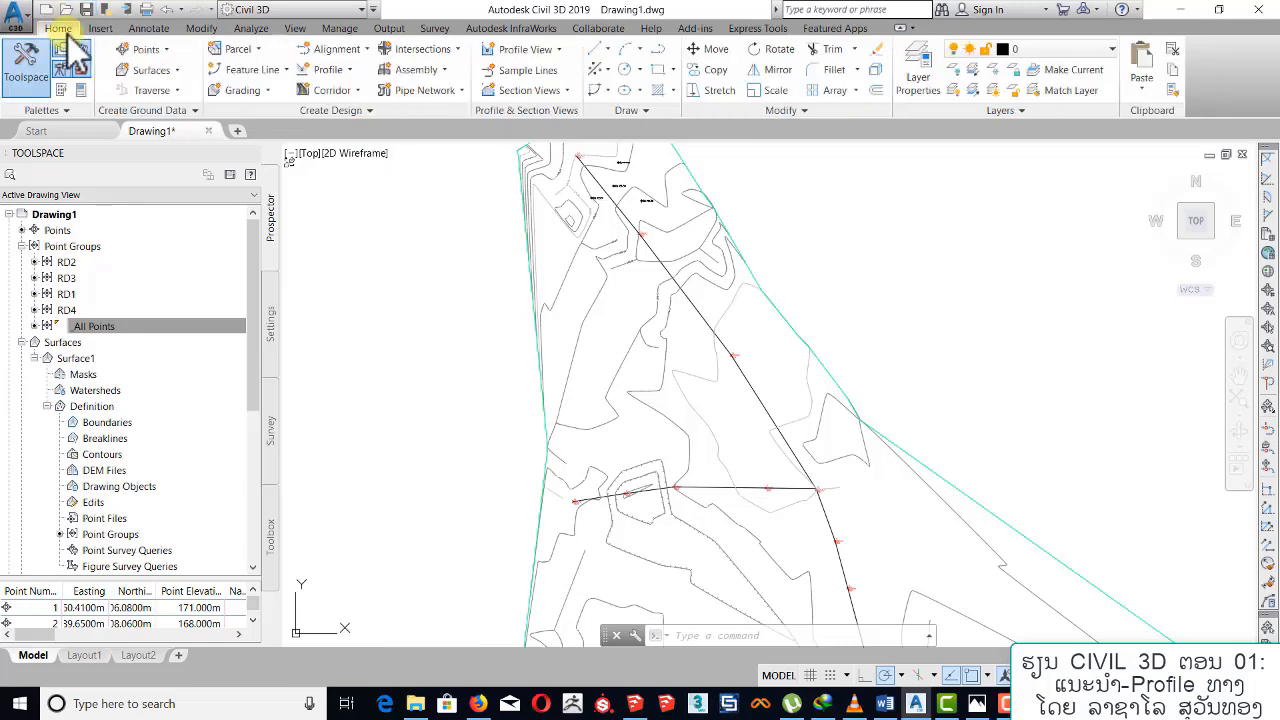
left_click(368, 50)
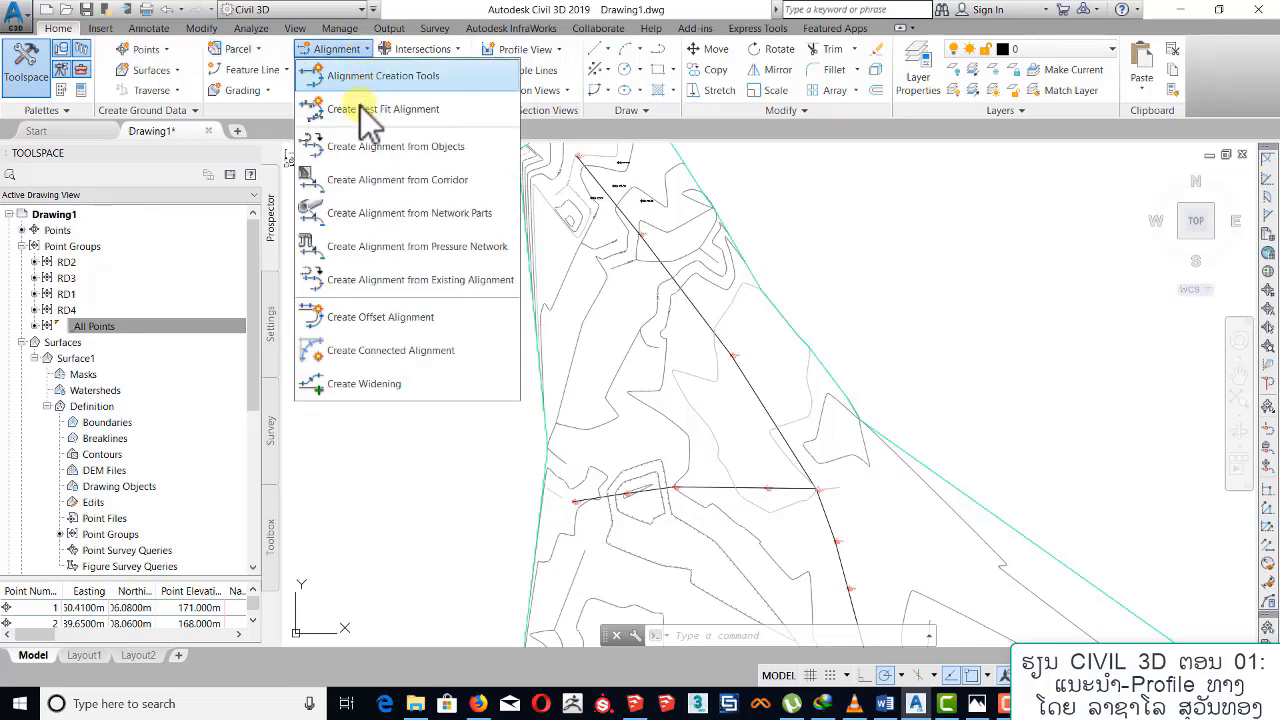
left_click(452, 155)
middle_click_drag(686, 286, 640, 251)
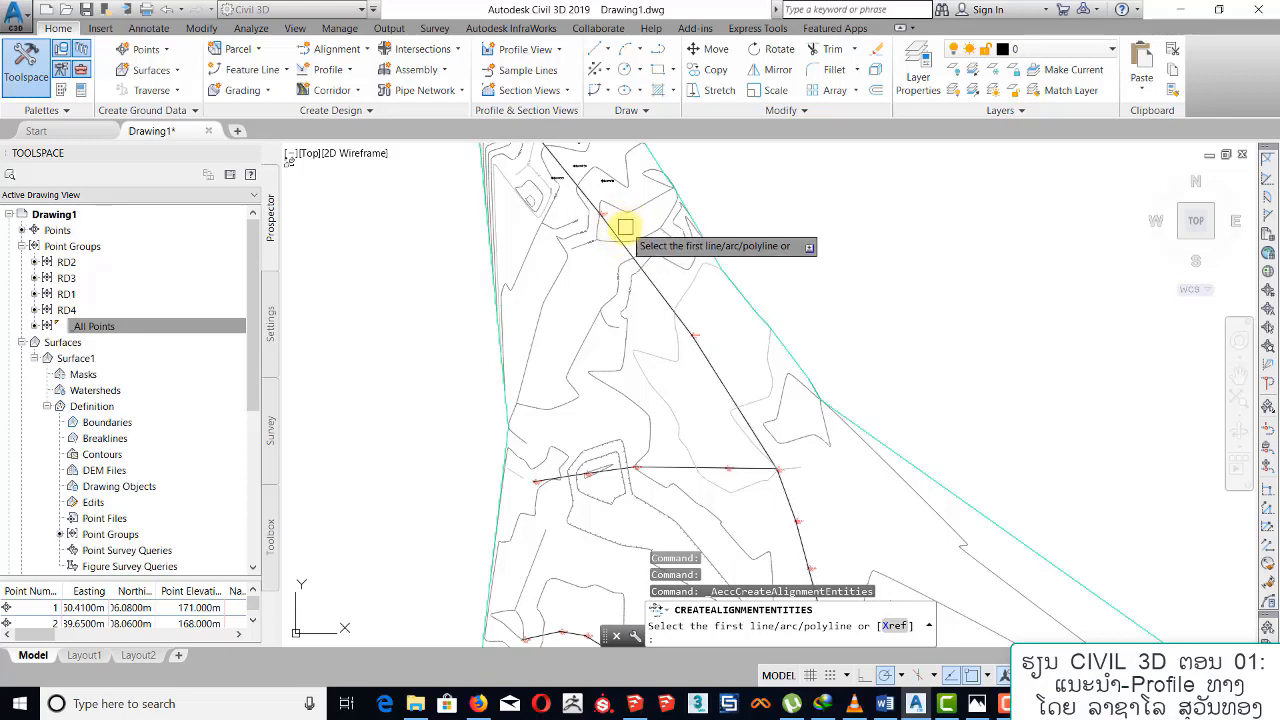
left_click(618, 240)
left_click(608, 227)
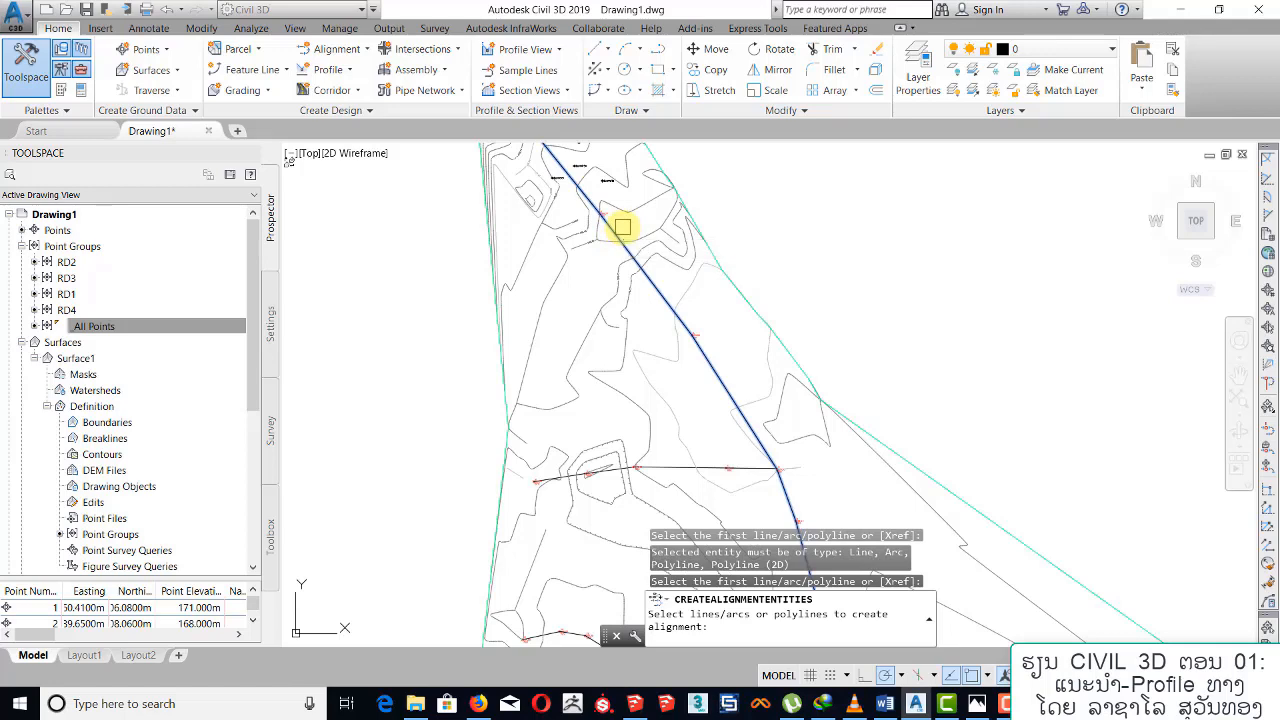
key("Return")
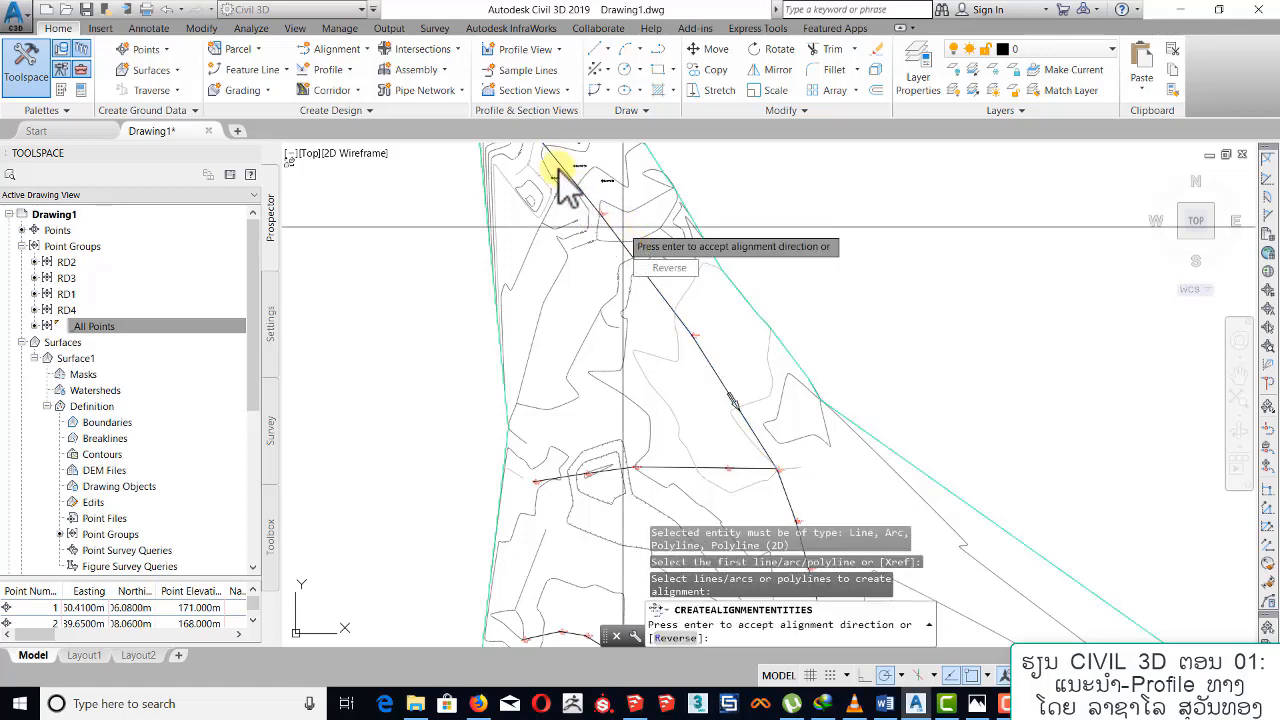
Check the proposed direction along the main road polyline and accept it unreversed for the alignment.
key("Return")
middle_click_drag(700, 272, 642, 198)
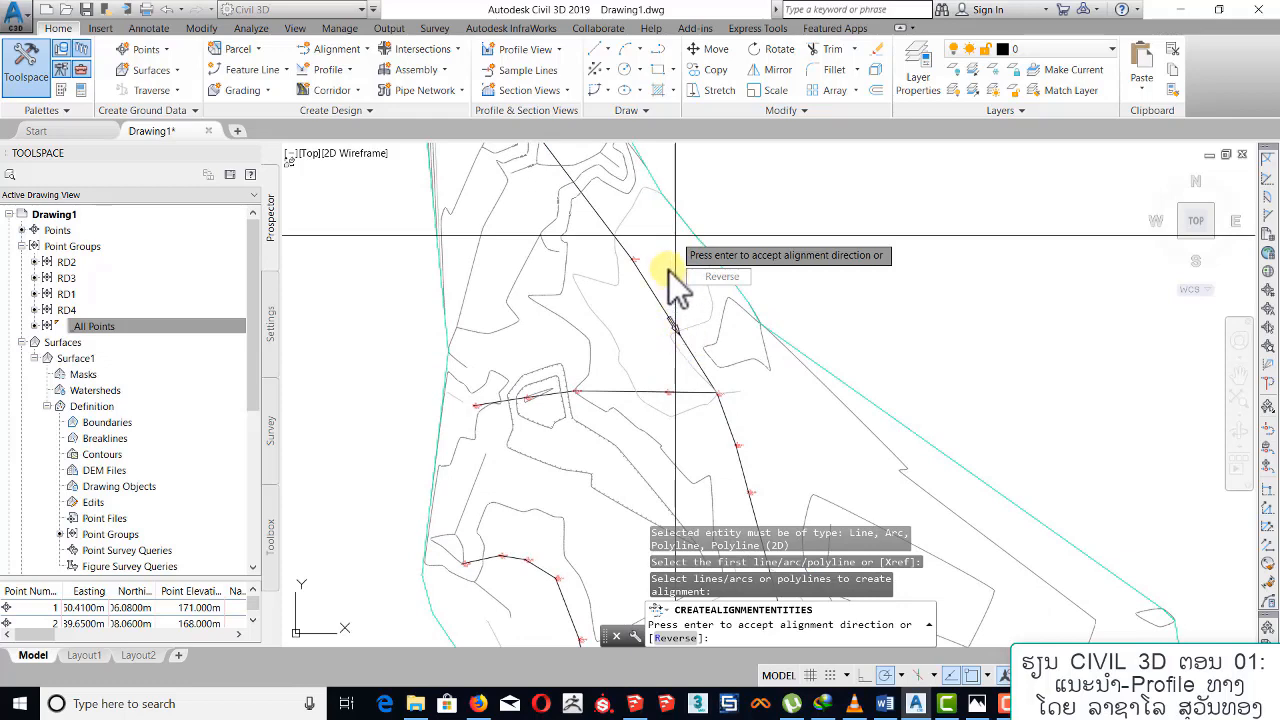
middle_click_drag(512, 169, 551, 205)
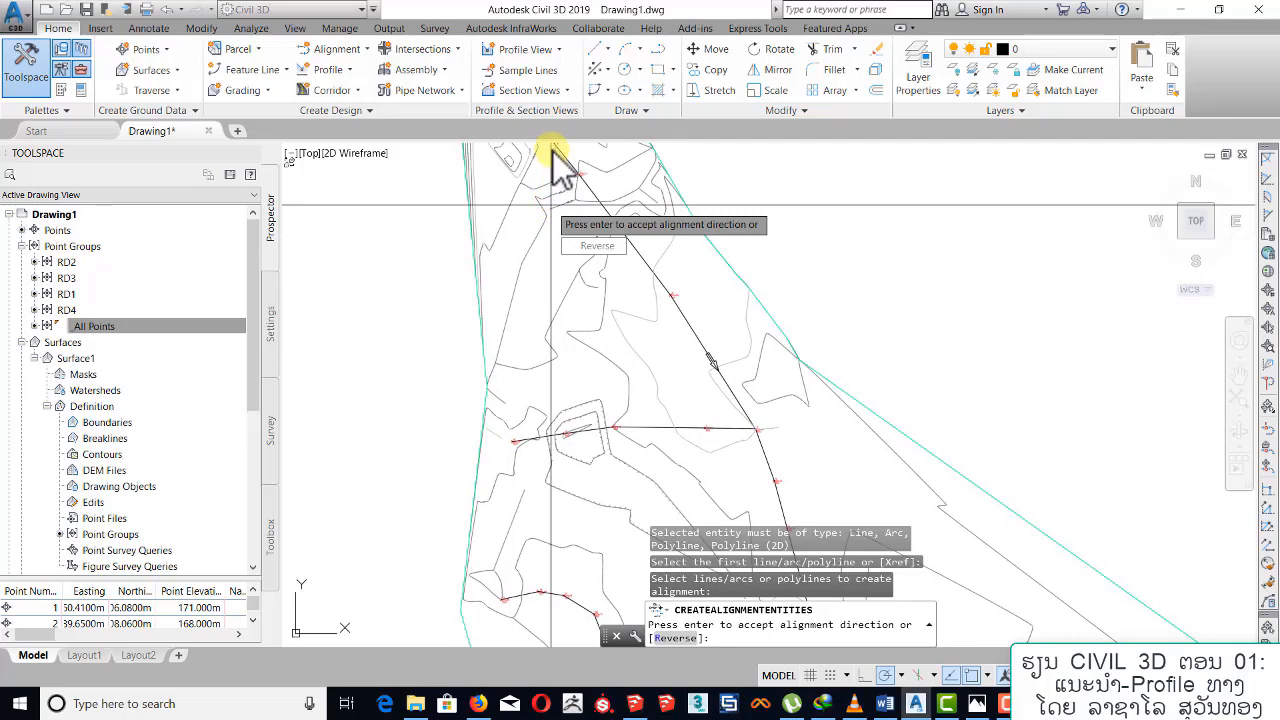
middle_click_drag(759, 357, 683, 187)
middle_click_drag(768, 397, 725, 250)
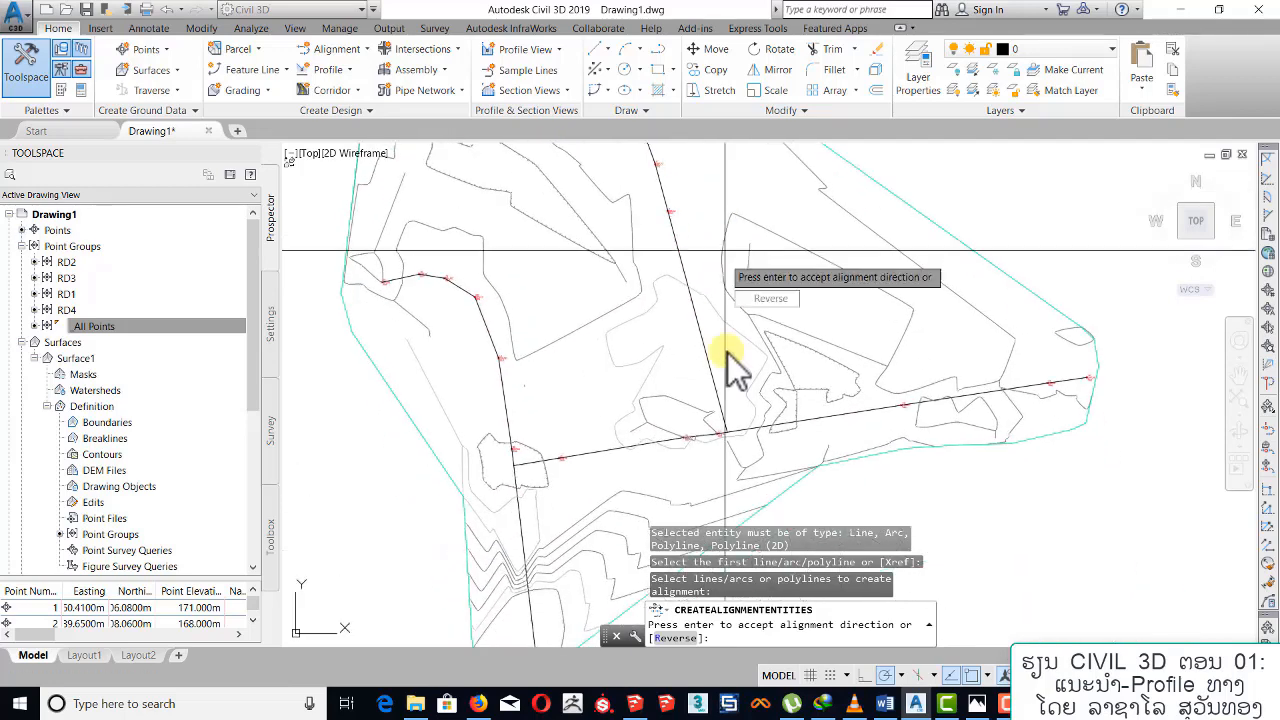
middle_click_drag(609, 274, 663, 400)
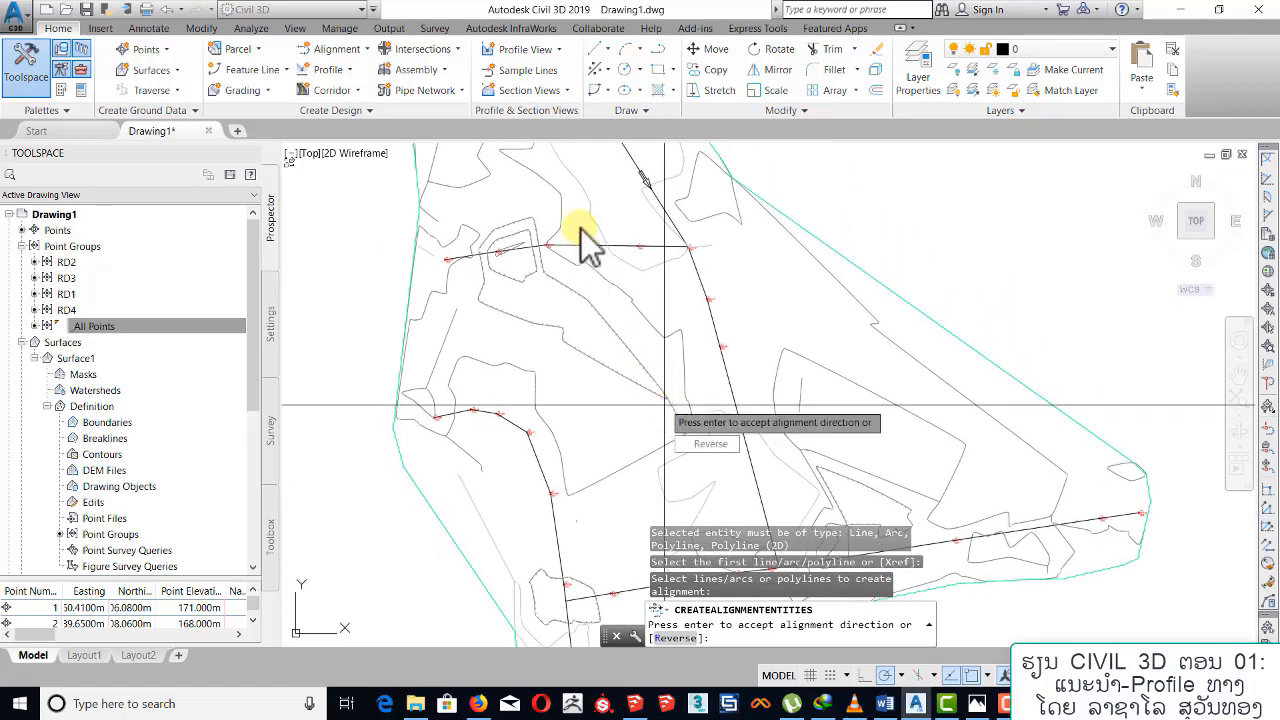
middle_click_drag(582, 232, 614, 286)
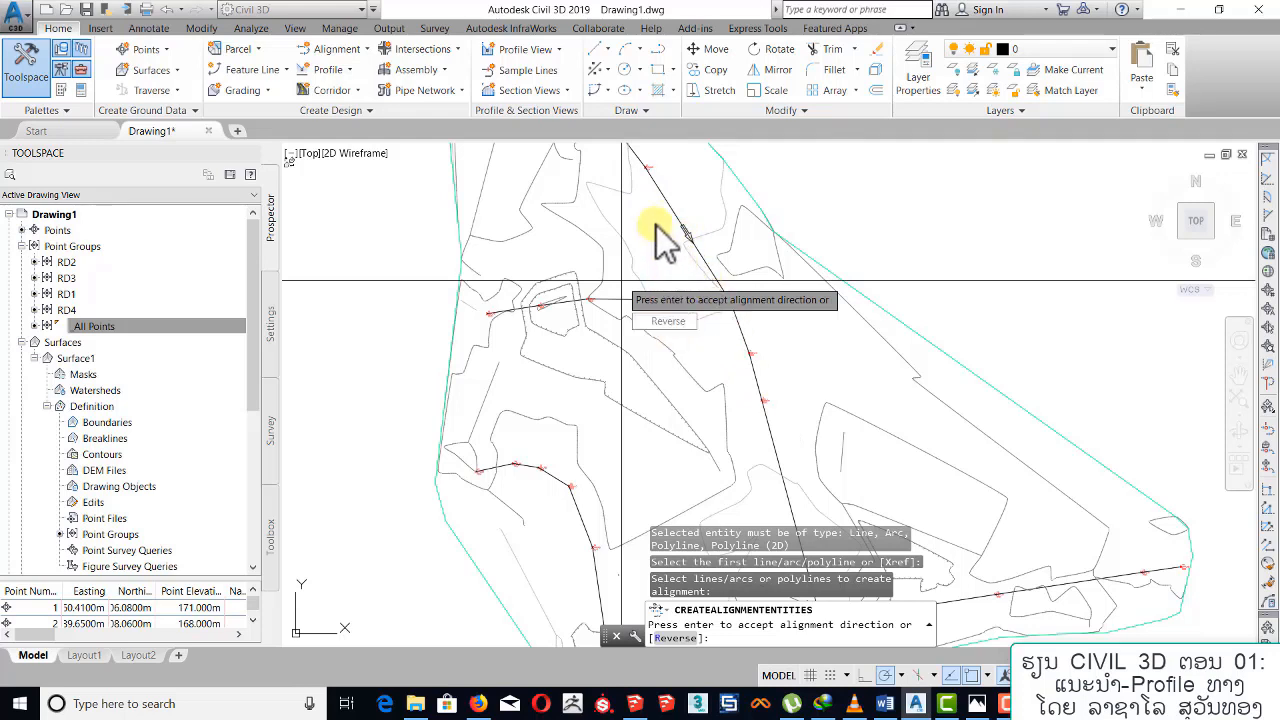
key("Return")
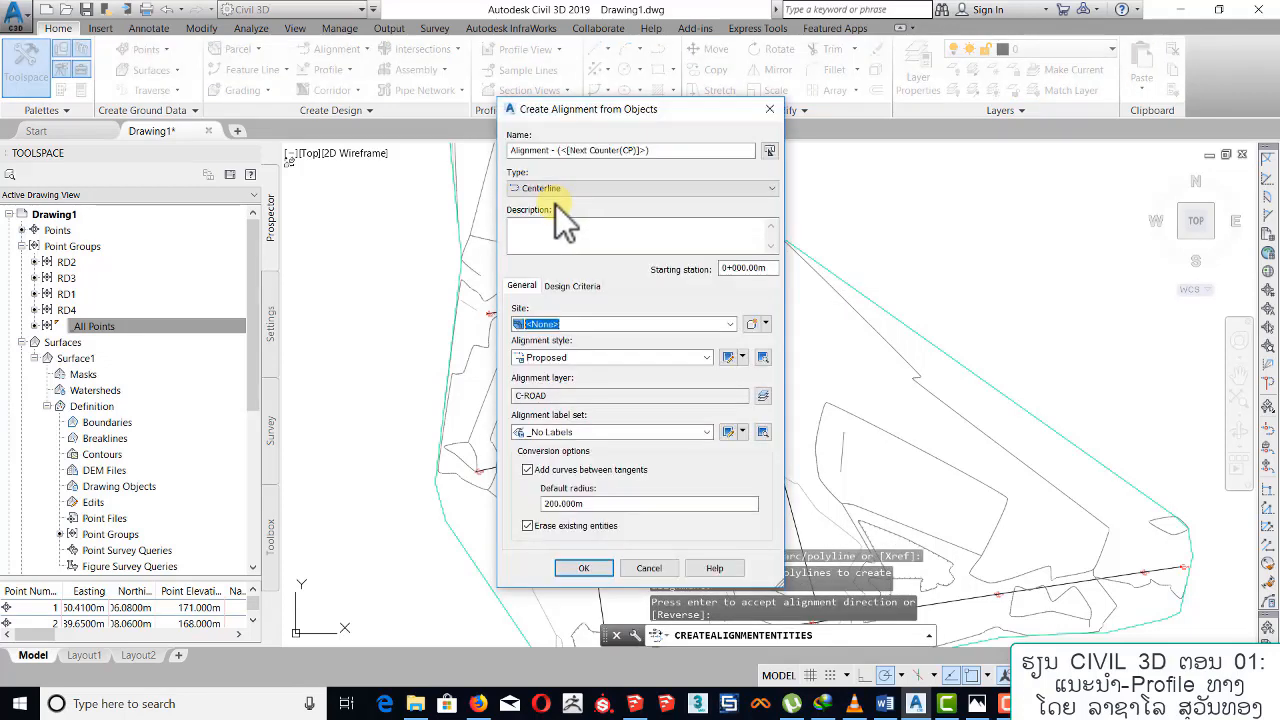
Name the new centerline alignment STA_RD1.
left_click_drag(667, 151, 468, 155)
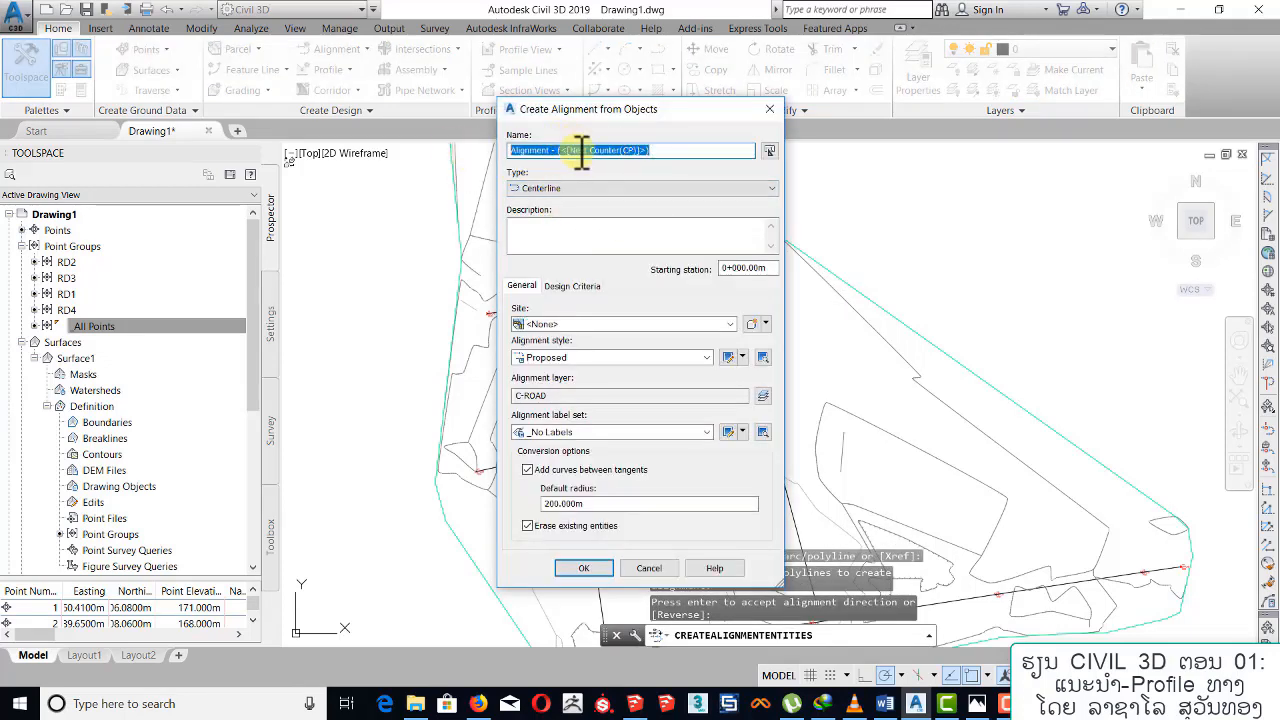
type("STA_RD1")
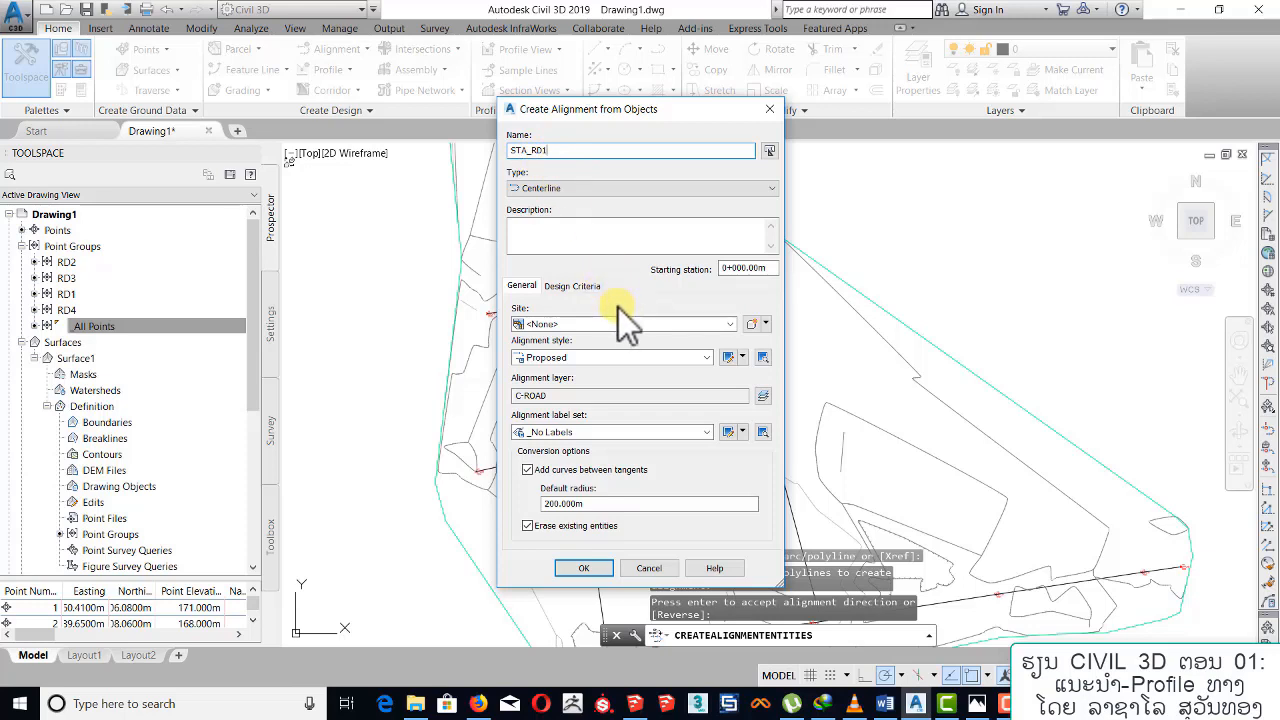
Check the alignment's design criteria and set its label set to Major and Minor only.
left_click(574, 287)
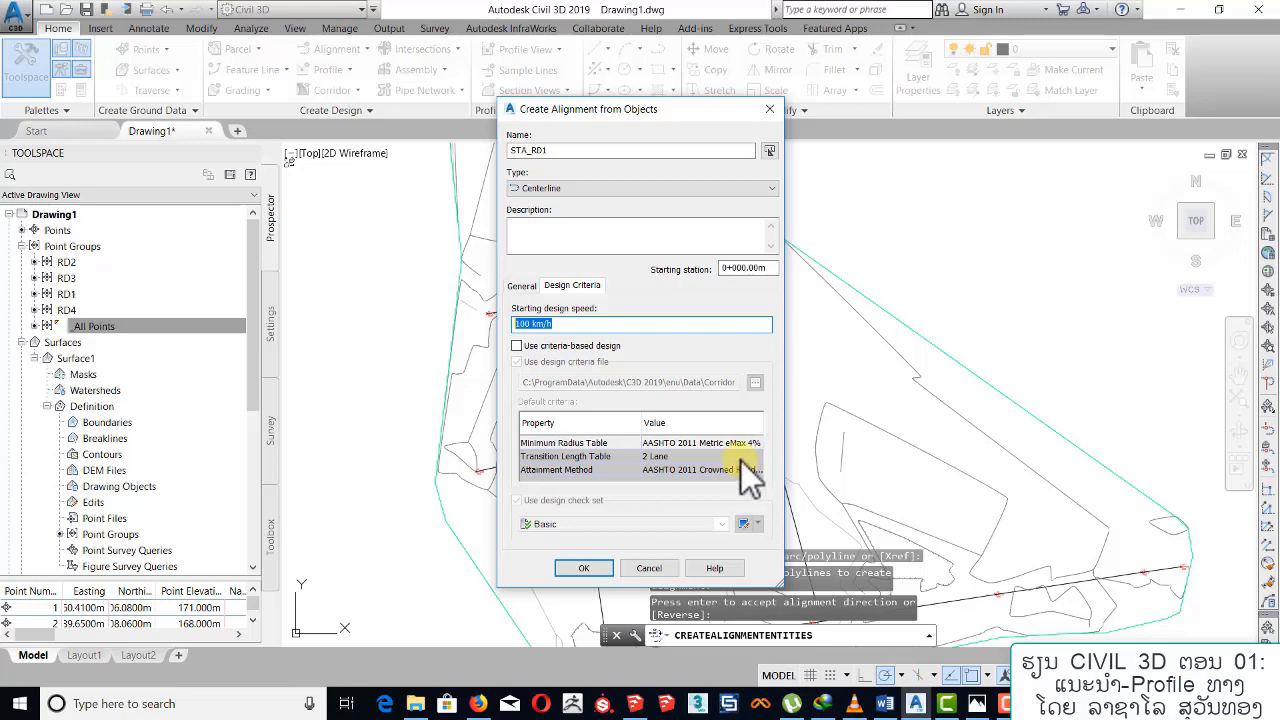
left_click(524, 285)
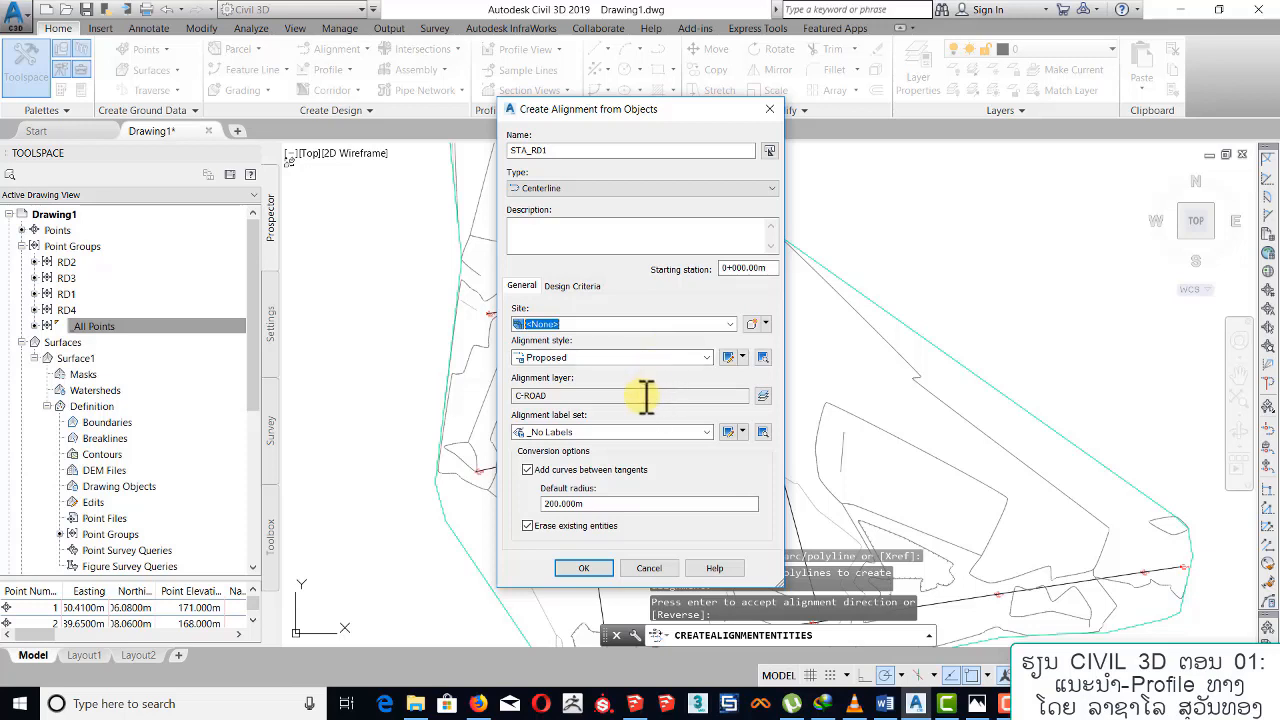
left_click(585, 429)
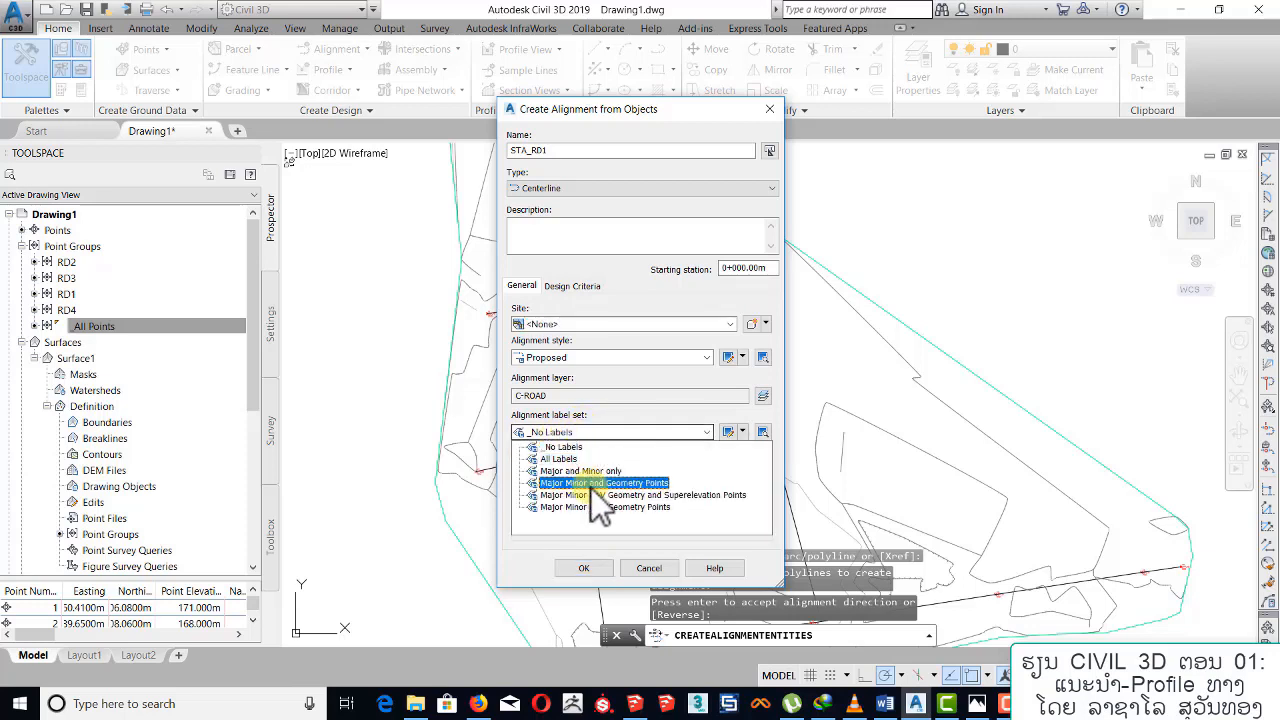
left_click(593, 471)
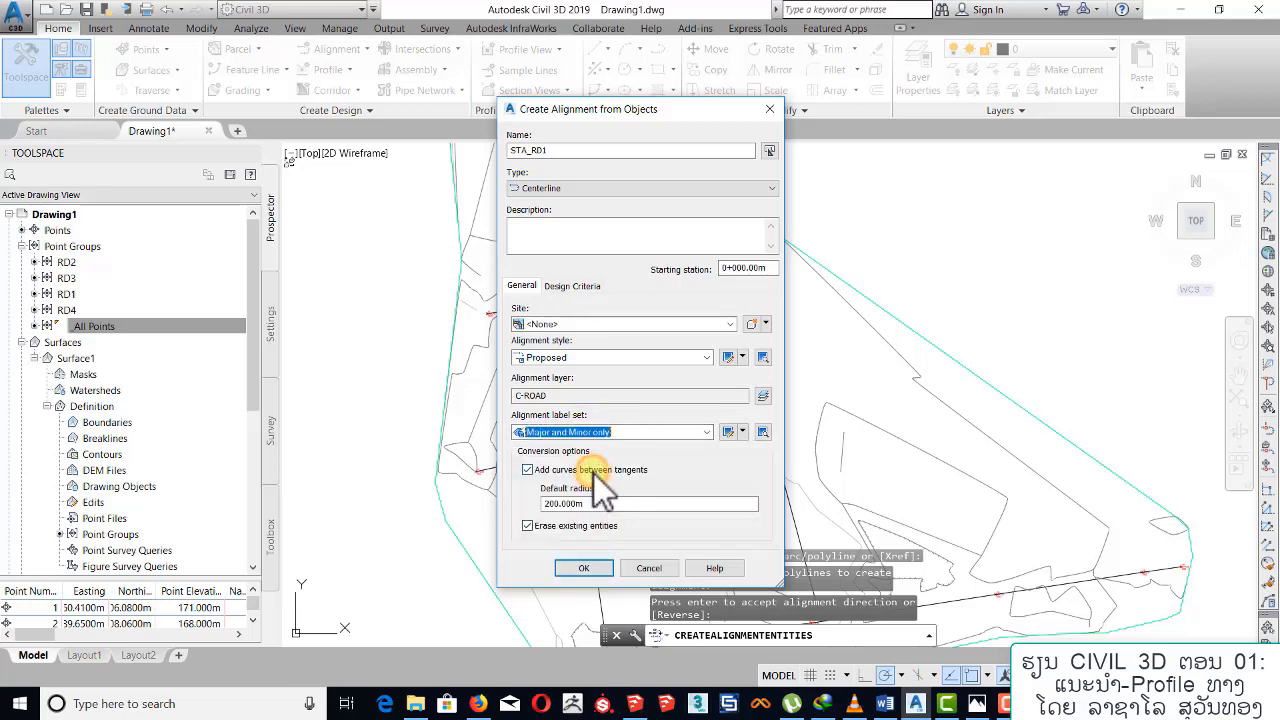
Edit the Major and Minor only label set, setting the major station increment to 100 m.
left_click(728, 433)
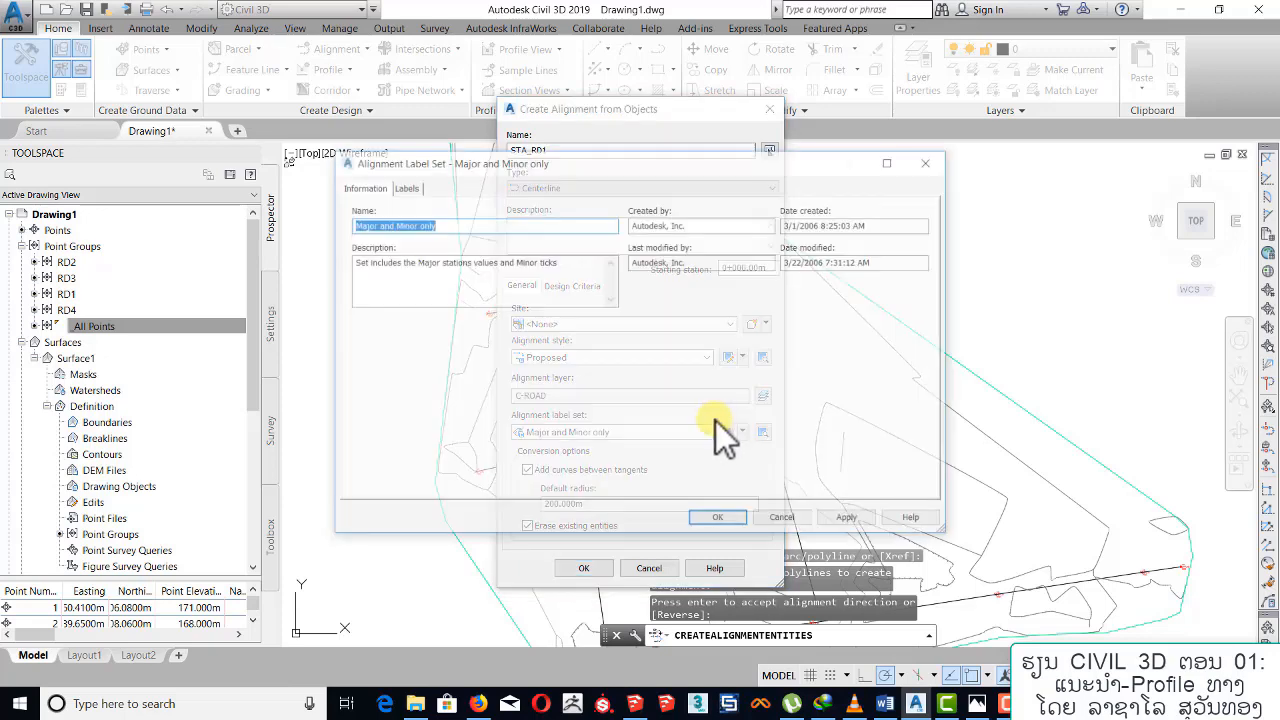
left_click(403, 187)
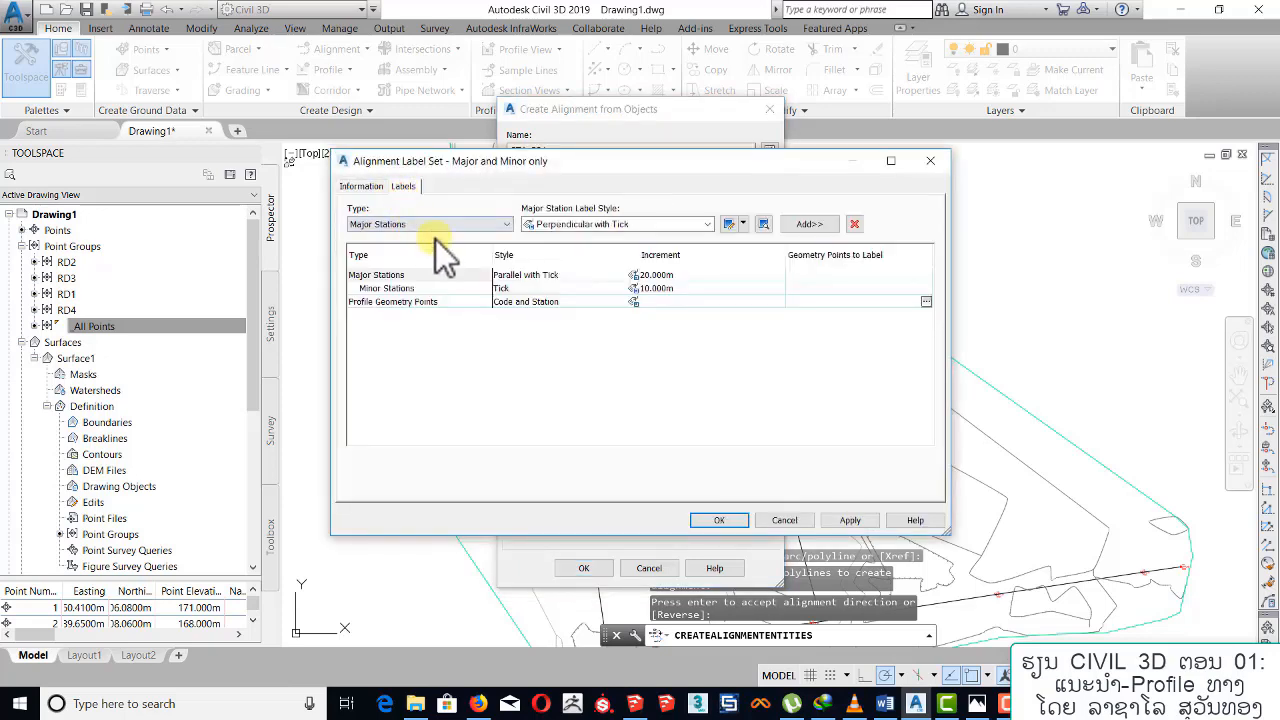
left_click(667, 278)
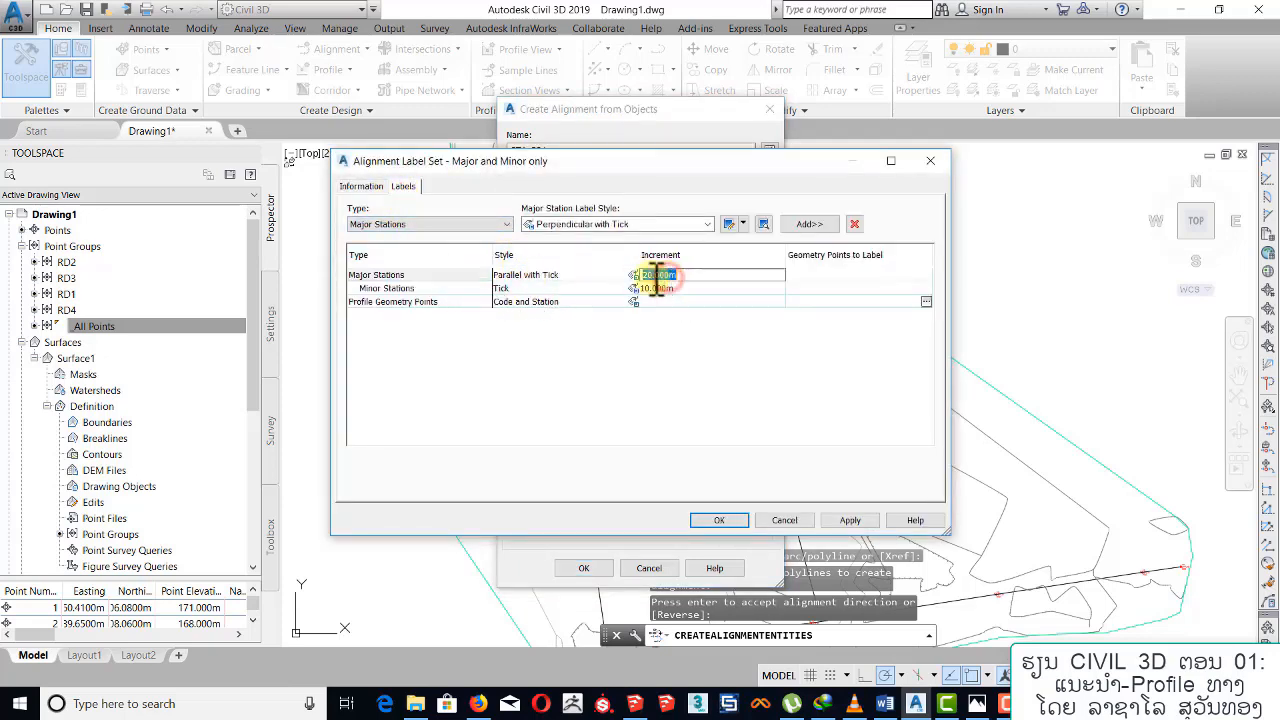
type("100m")
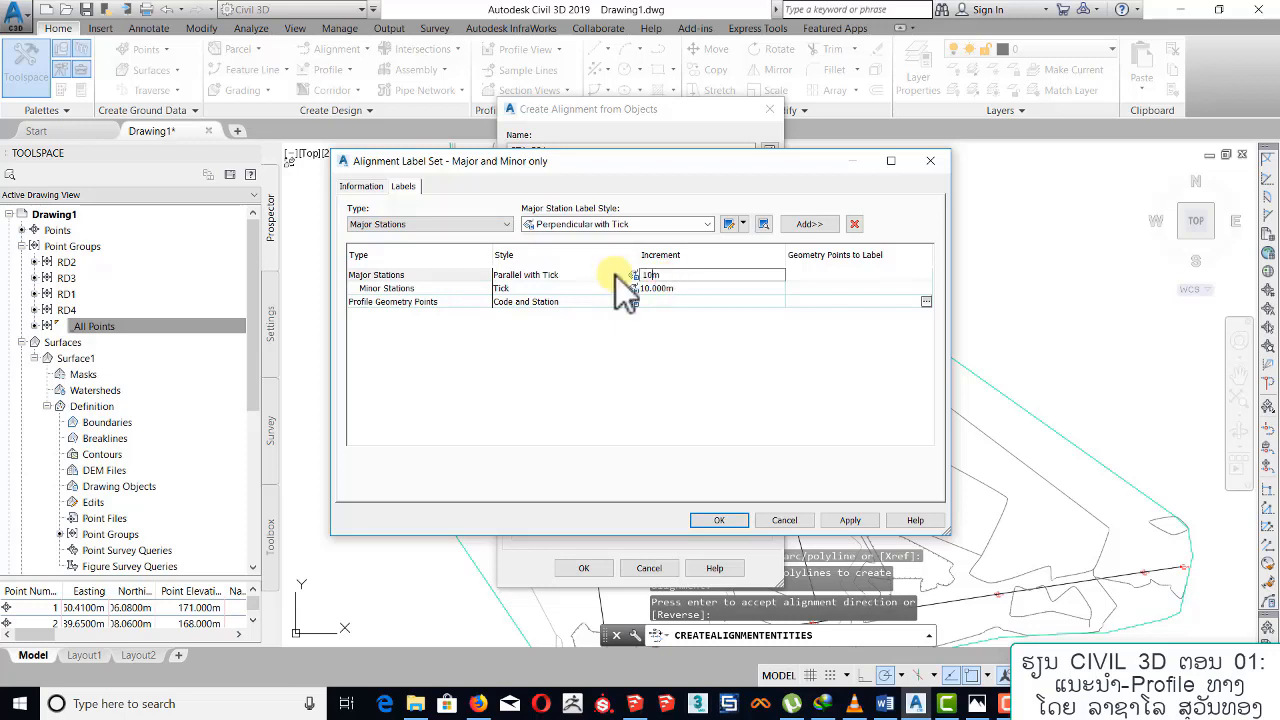
Set the minor station increment to 25 m, accept the label set and create the STA_RD1 alignment.
left_click(662, 289)
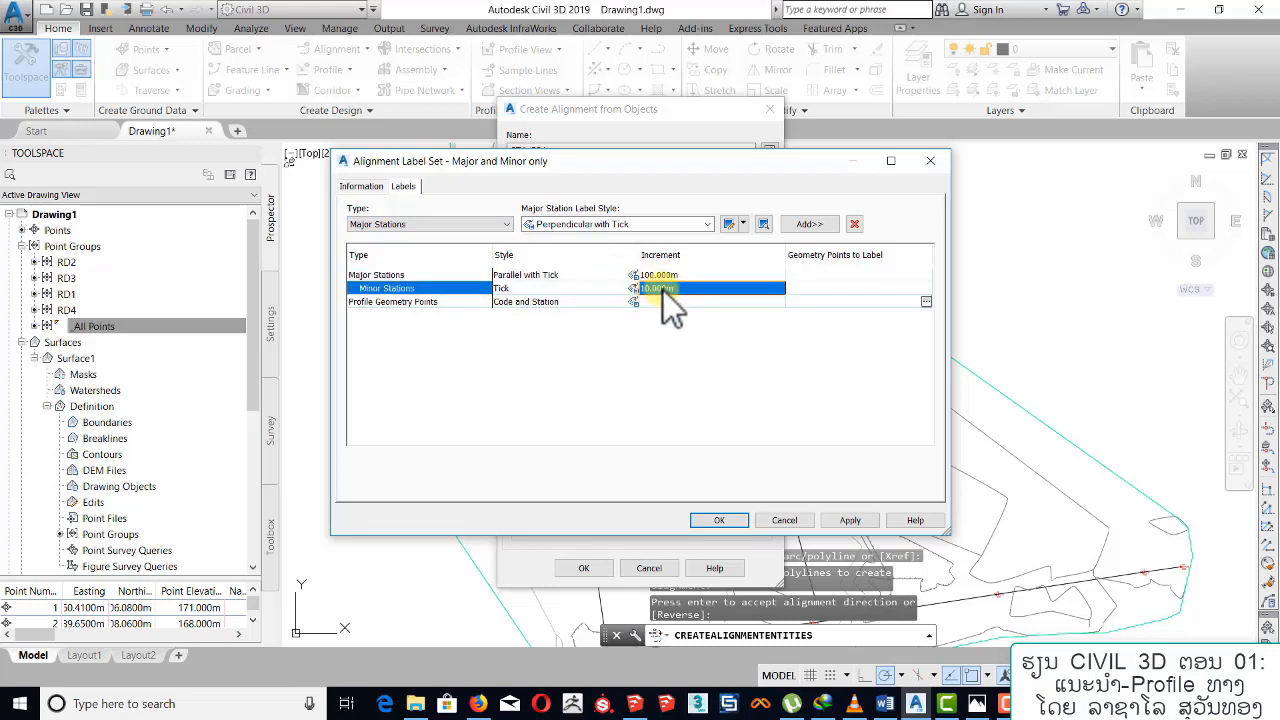
left_click(668, 289)
left_click_drag(668, 289, 632, 289)
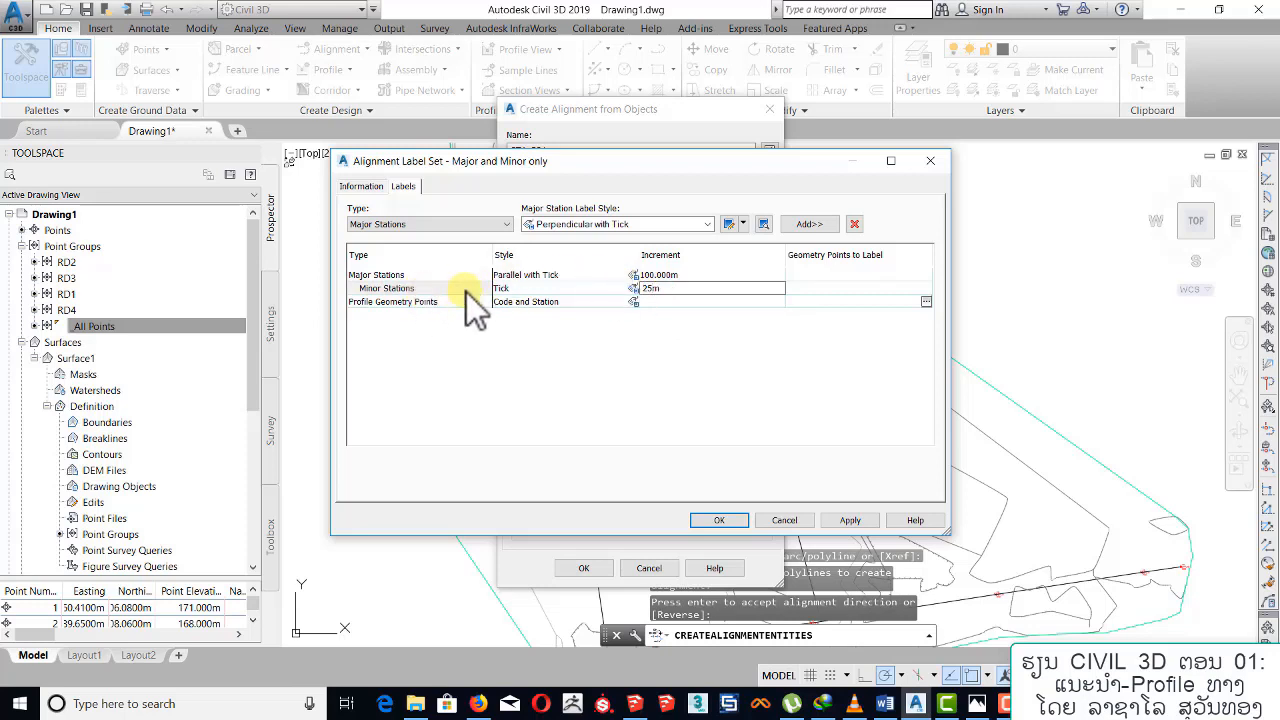
left_click(404, 276)
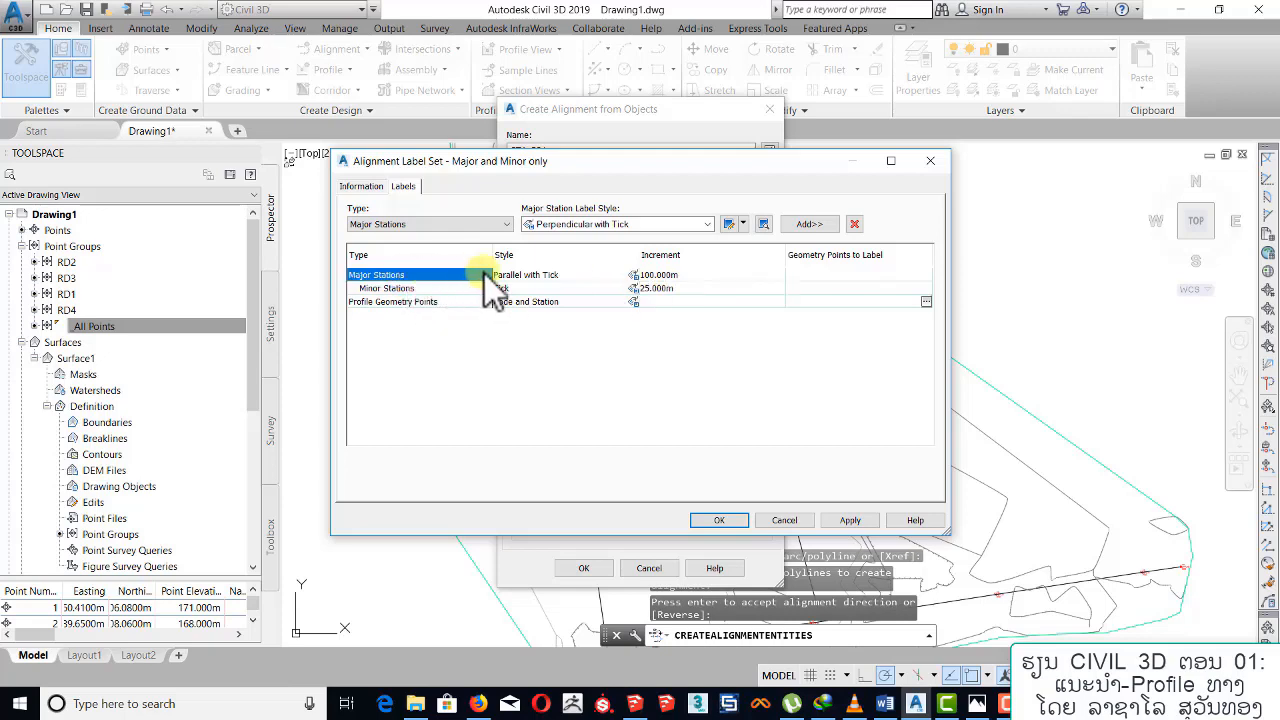
left_click(731, 523)
left_click(597, 566)
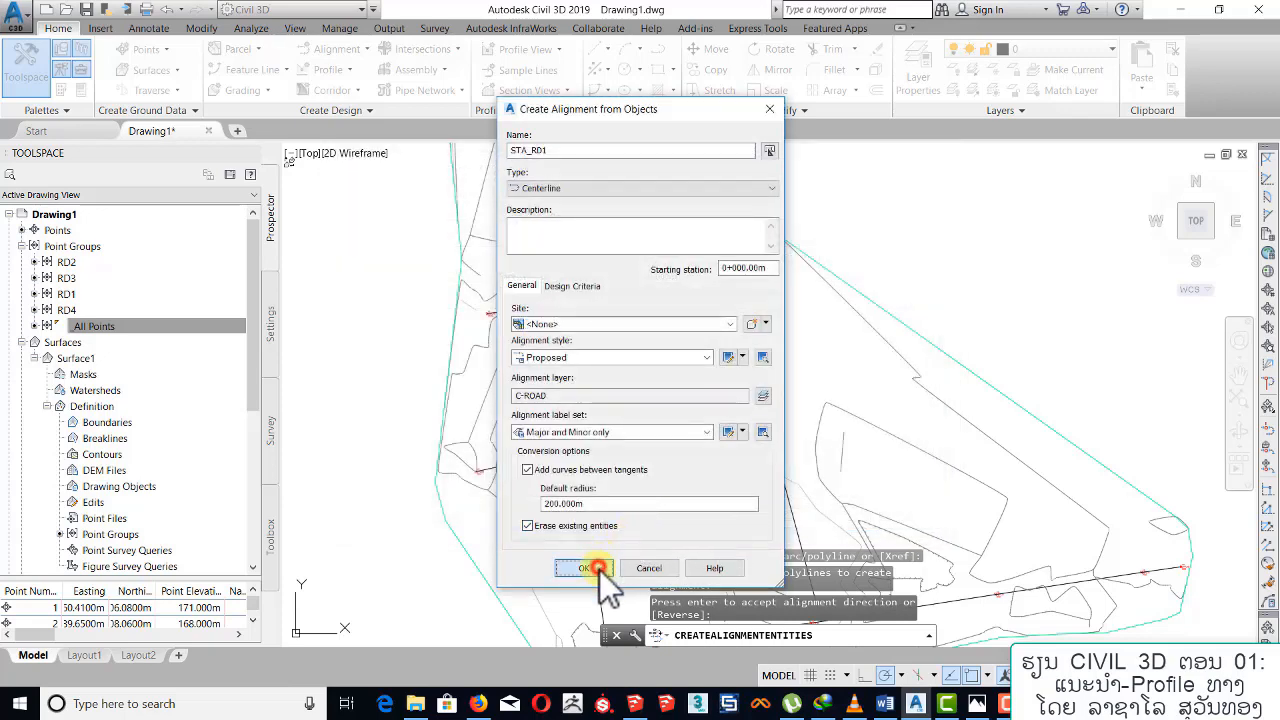
Examine the station labels and ticks along the STA_RD1 alignment from its northern start toward its southern end.
scroll(722, 388, "up", 6)
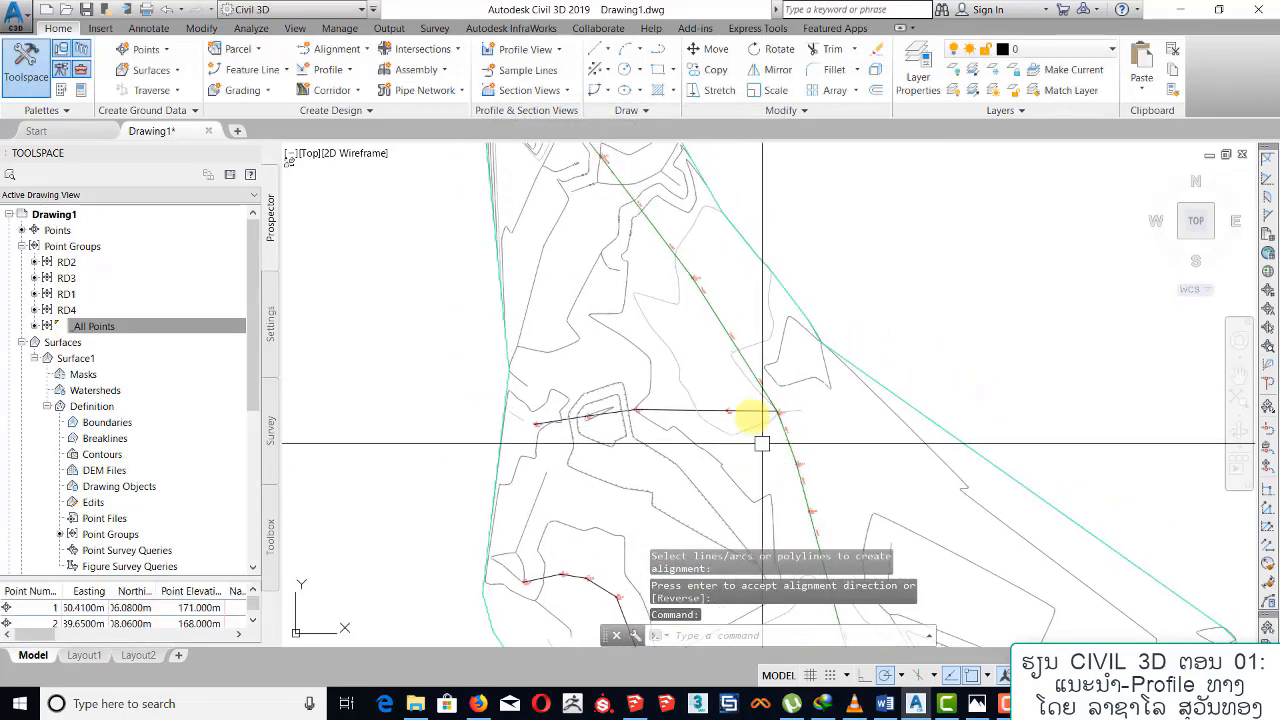
scroll(714, 243, "down", 4)
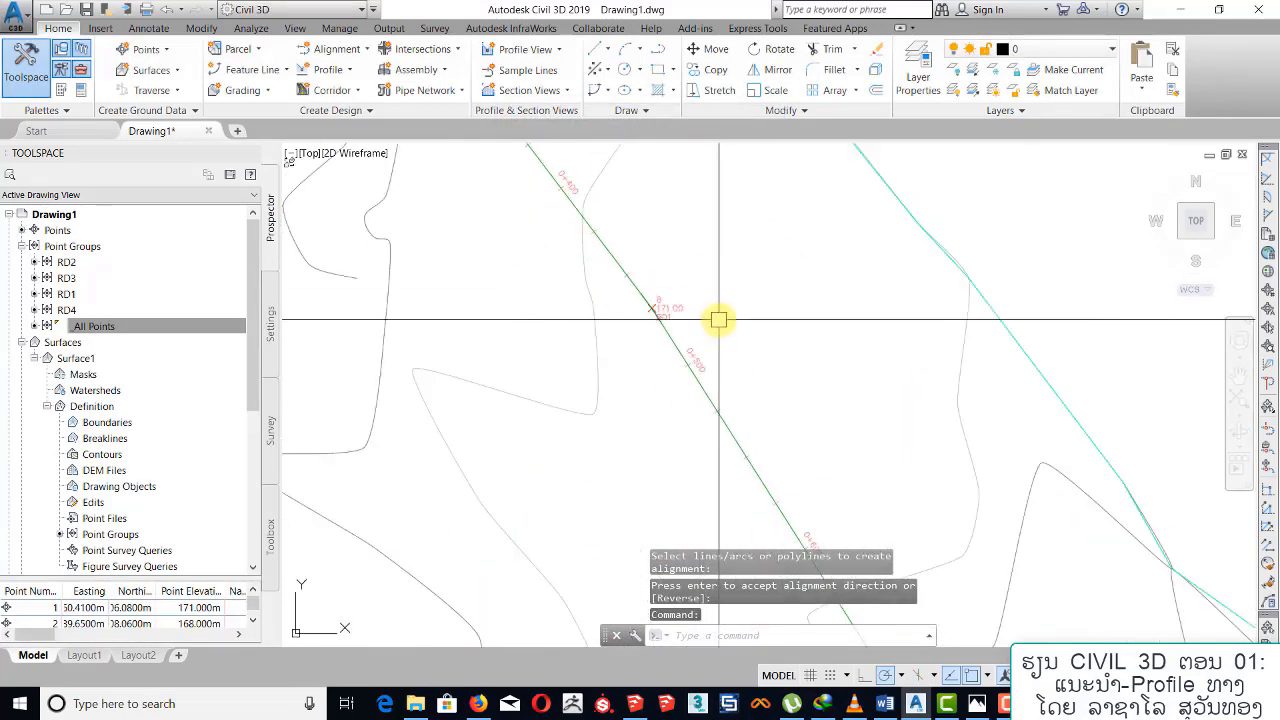
scroll(677, 329, "down", 5)
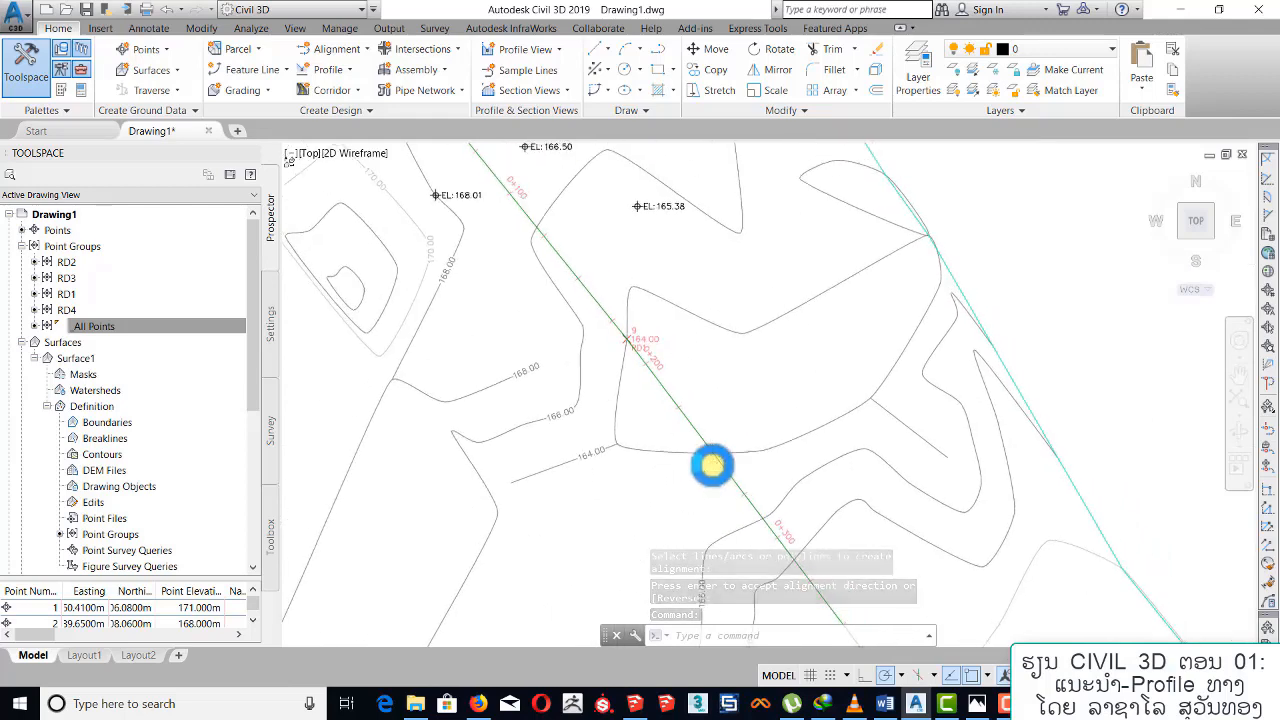
scroll(603, 251, "down", 3)
scroll(706, 363, "up", 8)
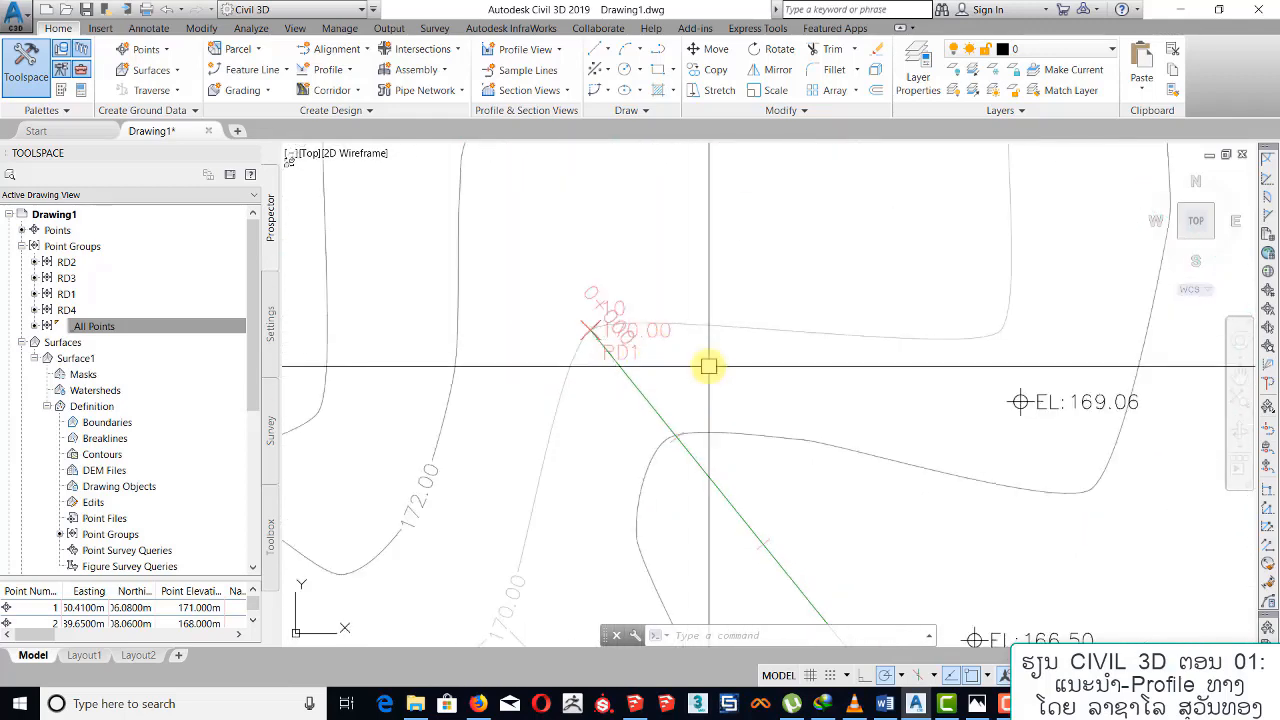
middle_click_drag(649, 286, 618, 210)
scroll(683, 340, "down", 4)
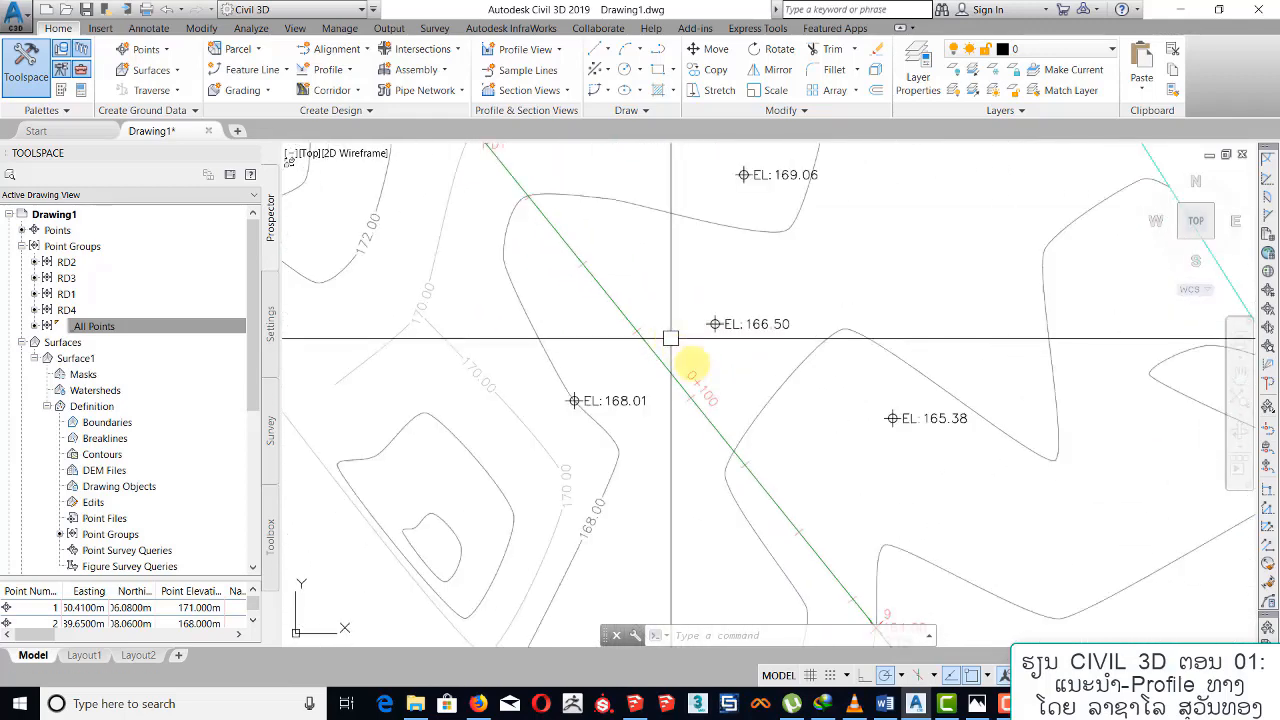
scroll(701, 385, "down", 3)
middle_click_drag(763, 420, 660, 280)
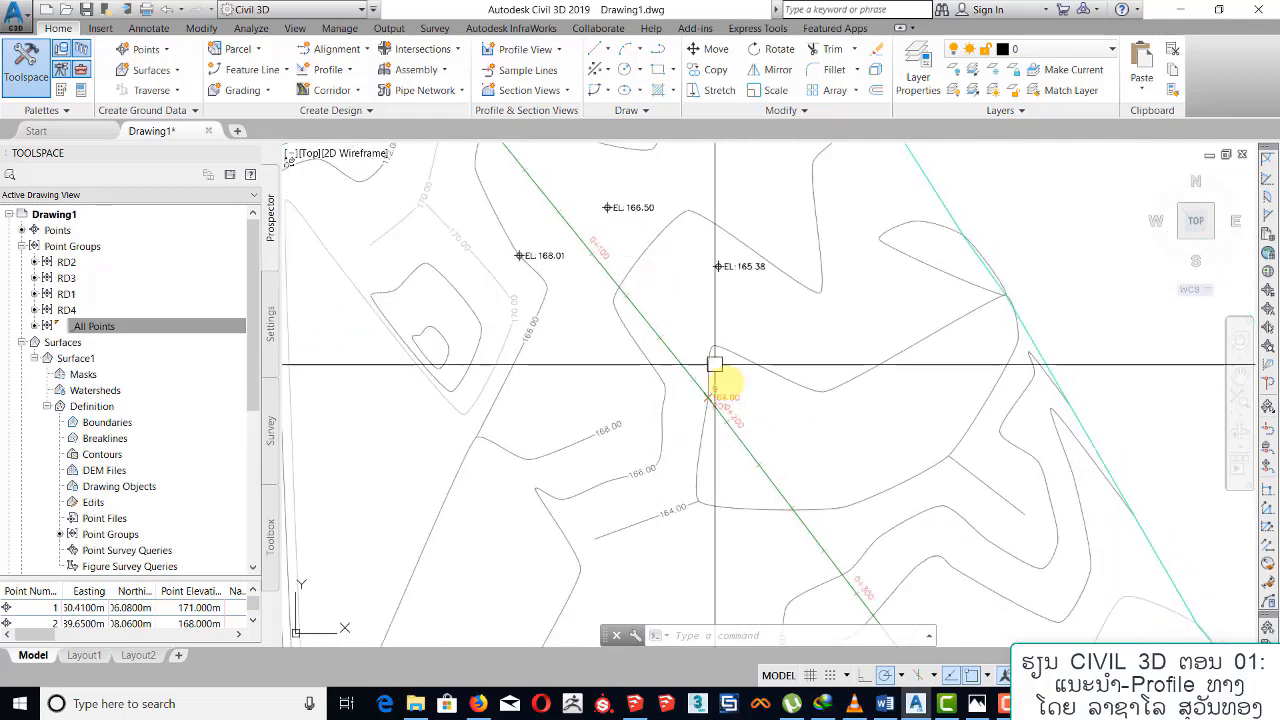
middle_click_drag(794, 446, 693, 294)
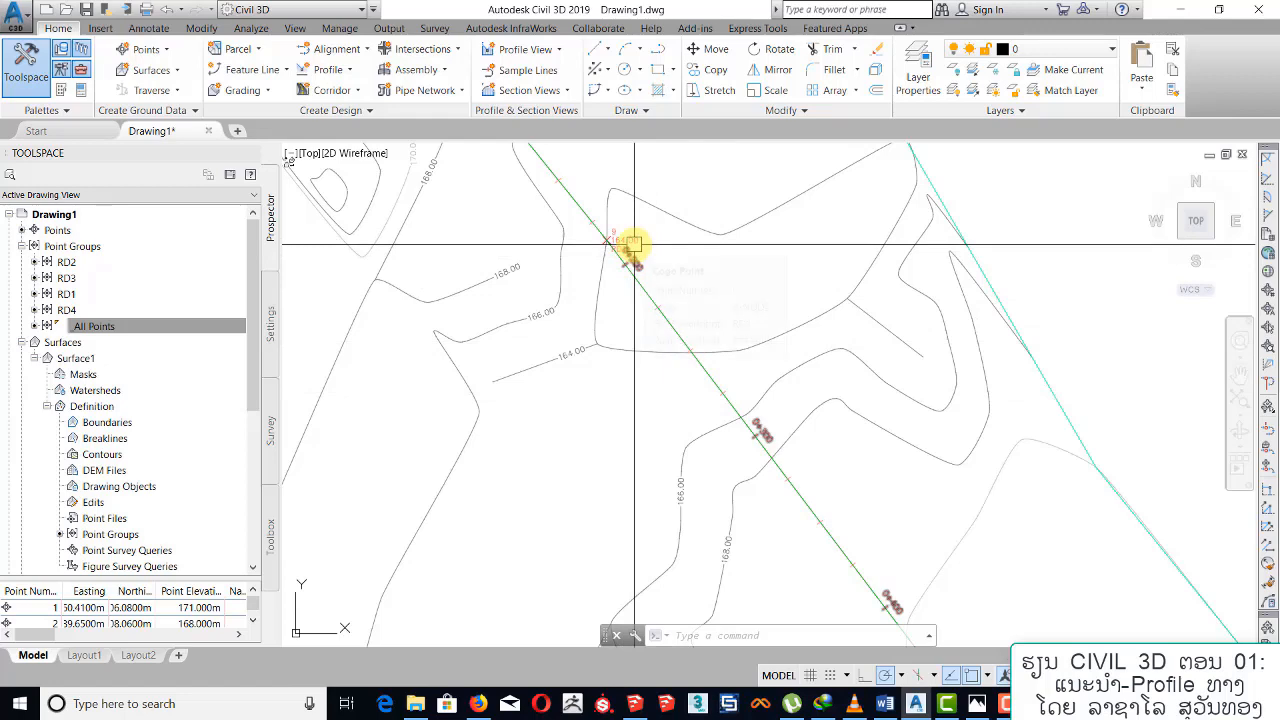
mouse_move(632, 243)
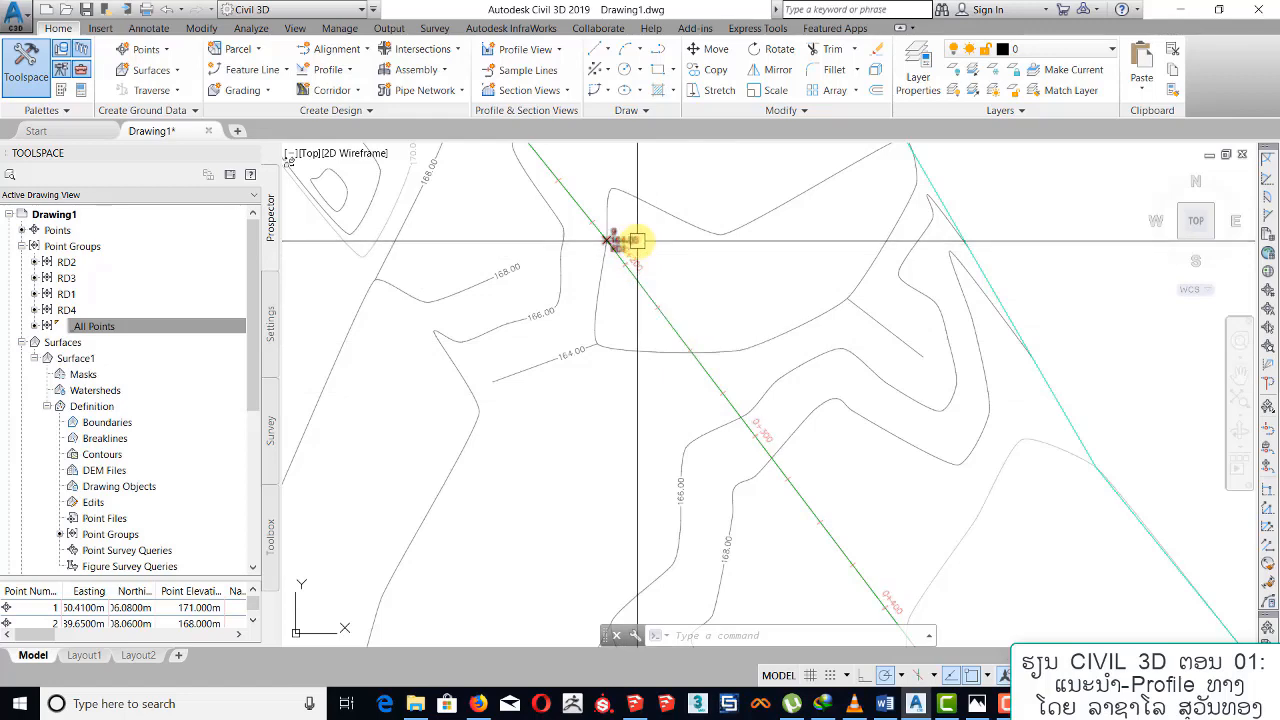
scroll(637, 241, "down", 6)
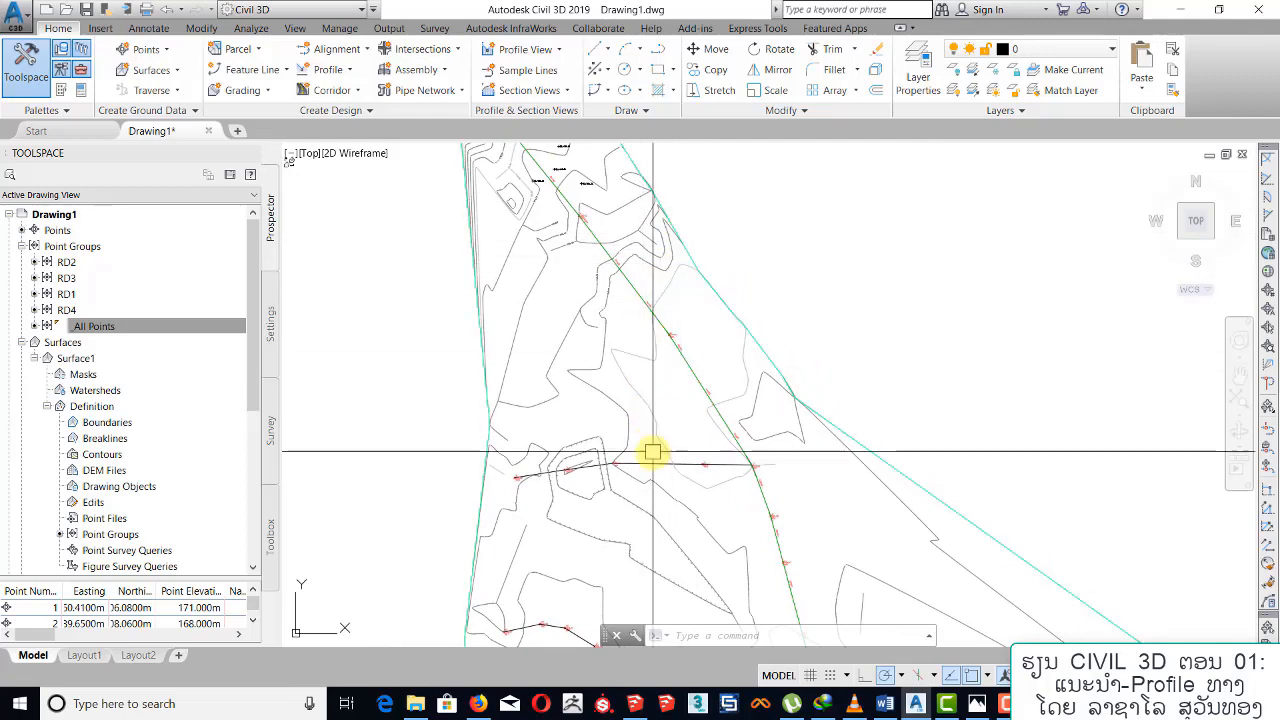
middle_click_drag(573, 247, 504, 143)
middle_click_drag(771, 420, 648, 201)
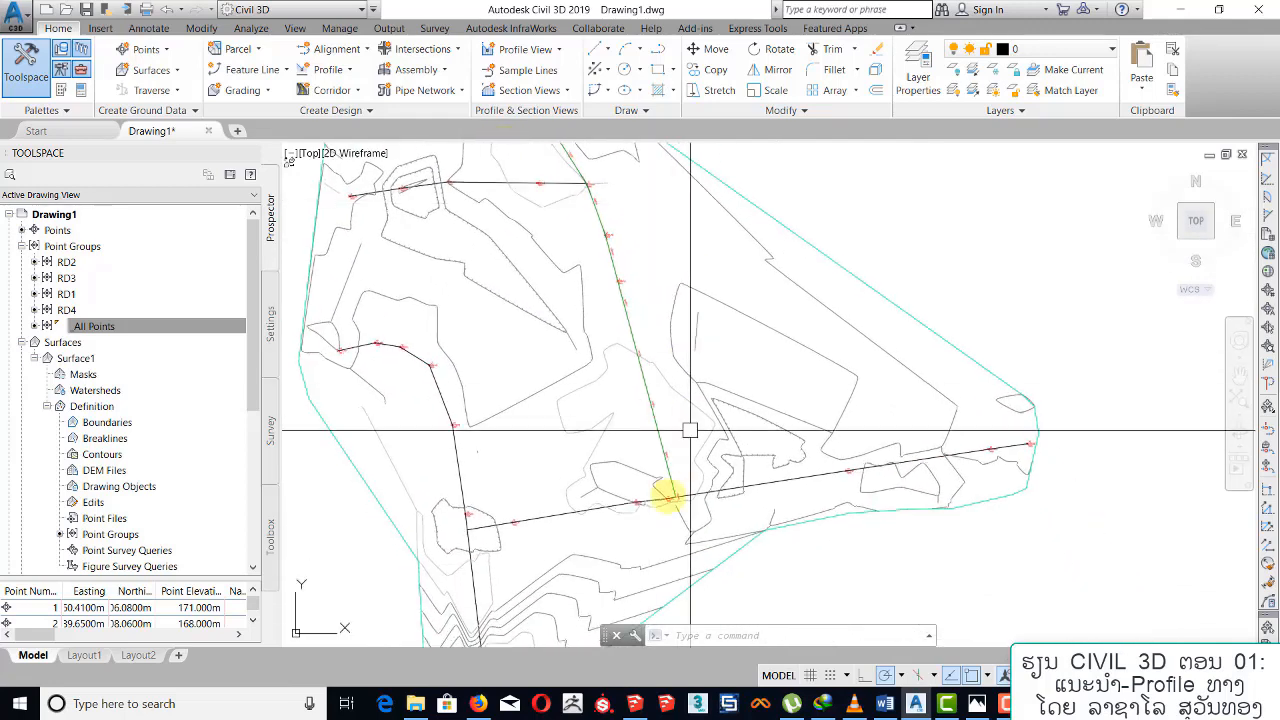
Start an alignment from objects using the east-west road polyline at the southern end of STA_RD1, accepting its direction unreversed.
middle_click_drag(667, 497, 800, 382)
scroll(800, 382, "down", 2)
scroll(800, 382, "up", 5)
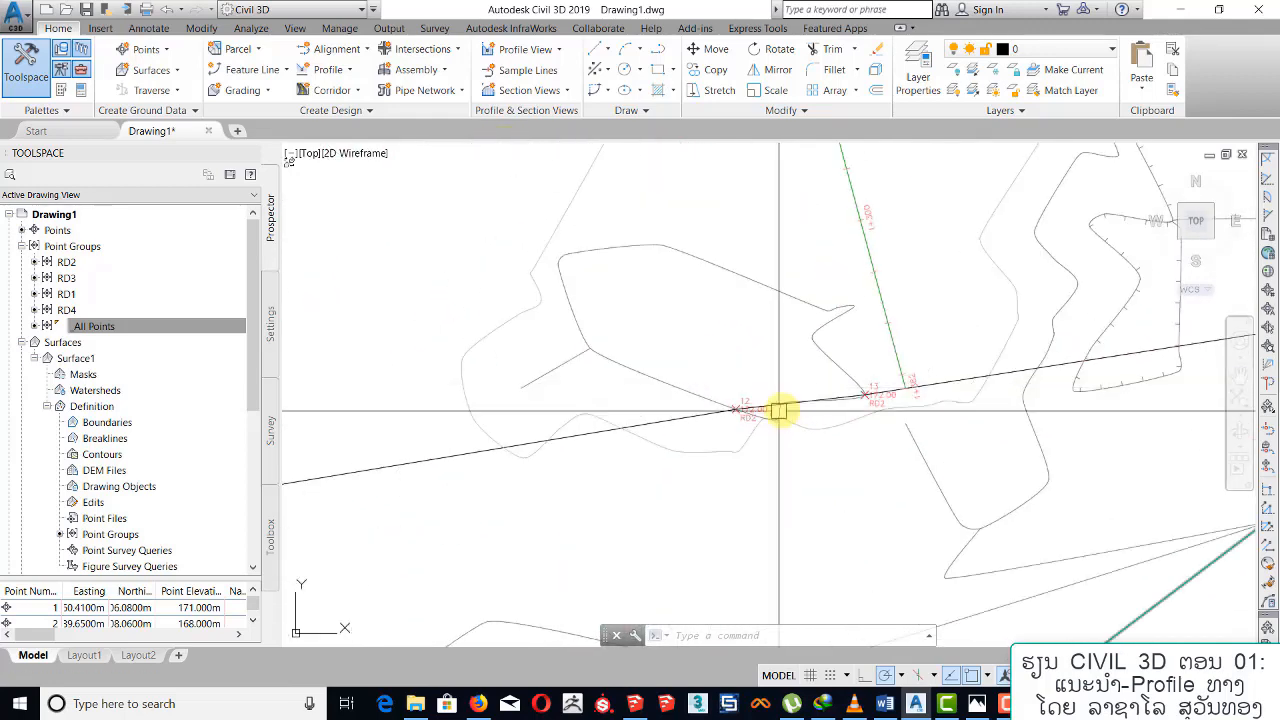
left_click(371, 48)
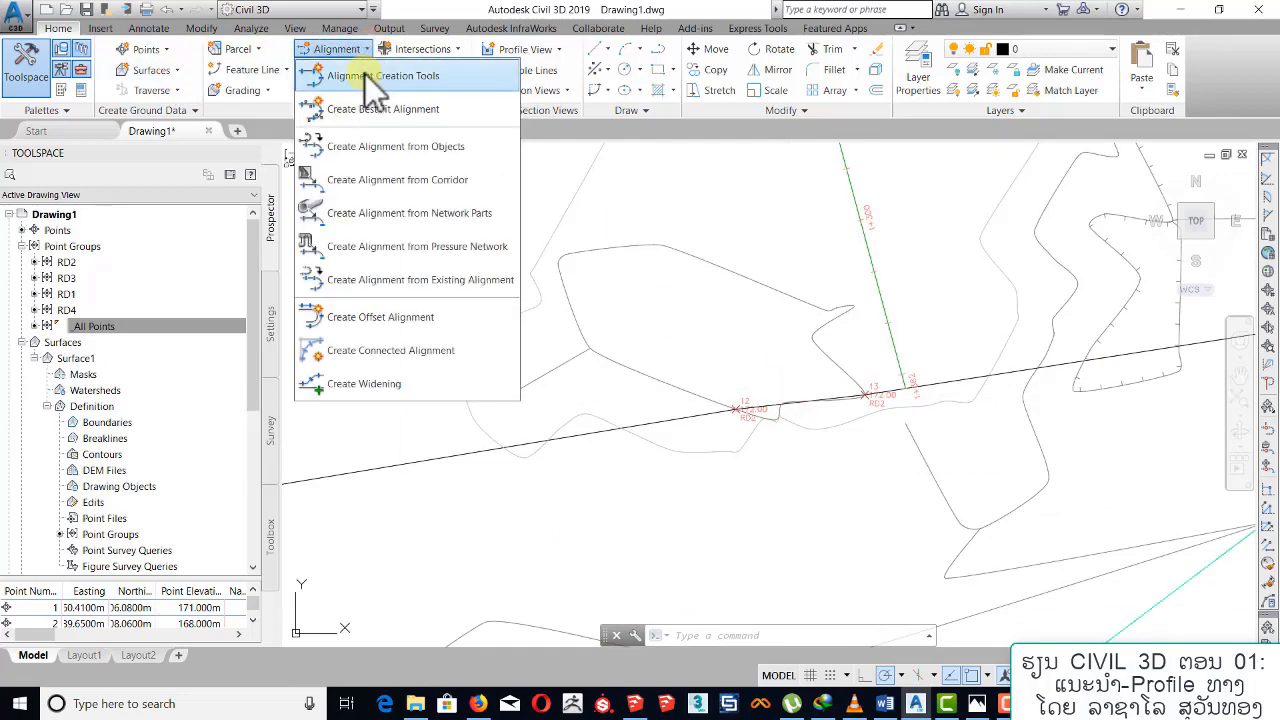
left_click(383, 148)
left_click(685, 428)
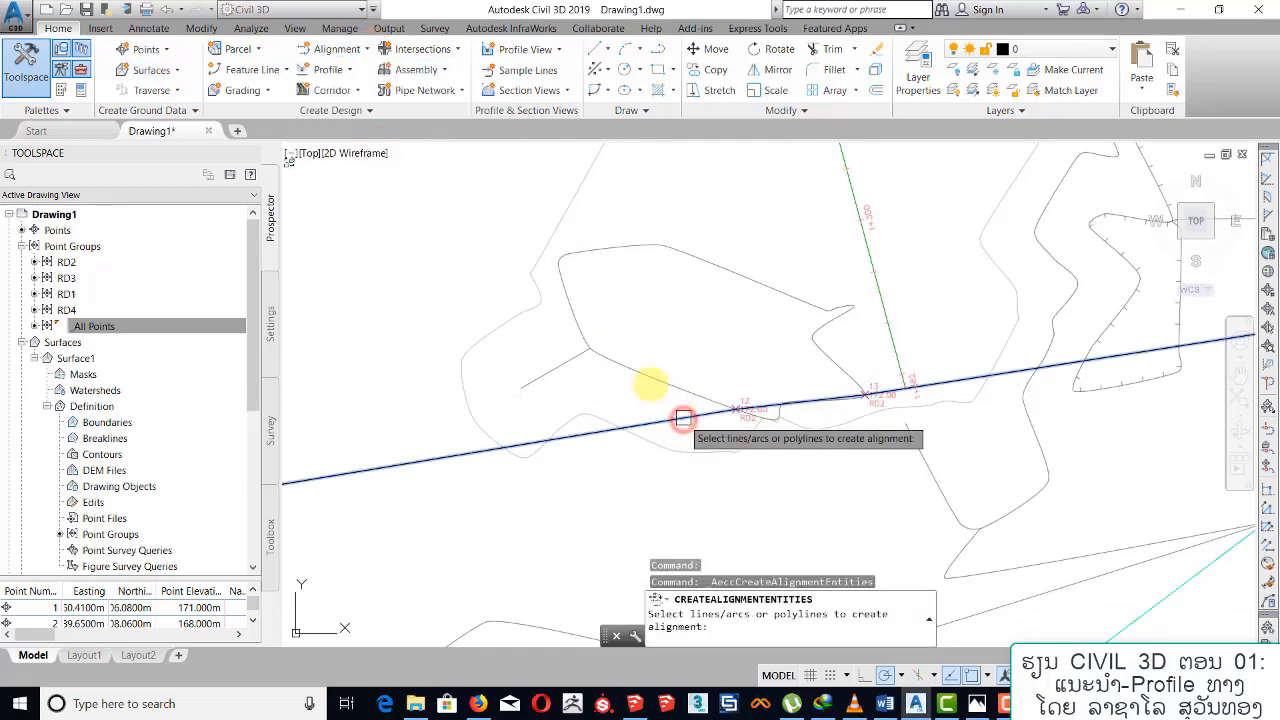
key("Return")
key("Return")
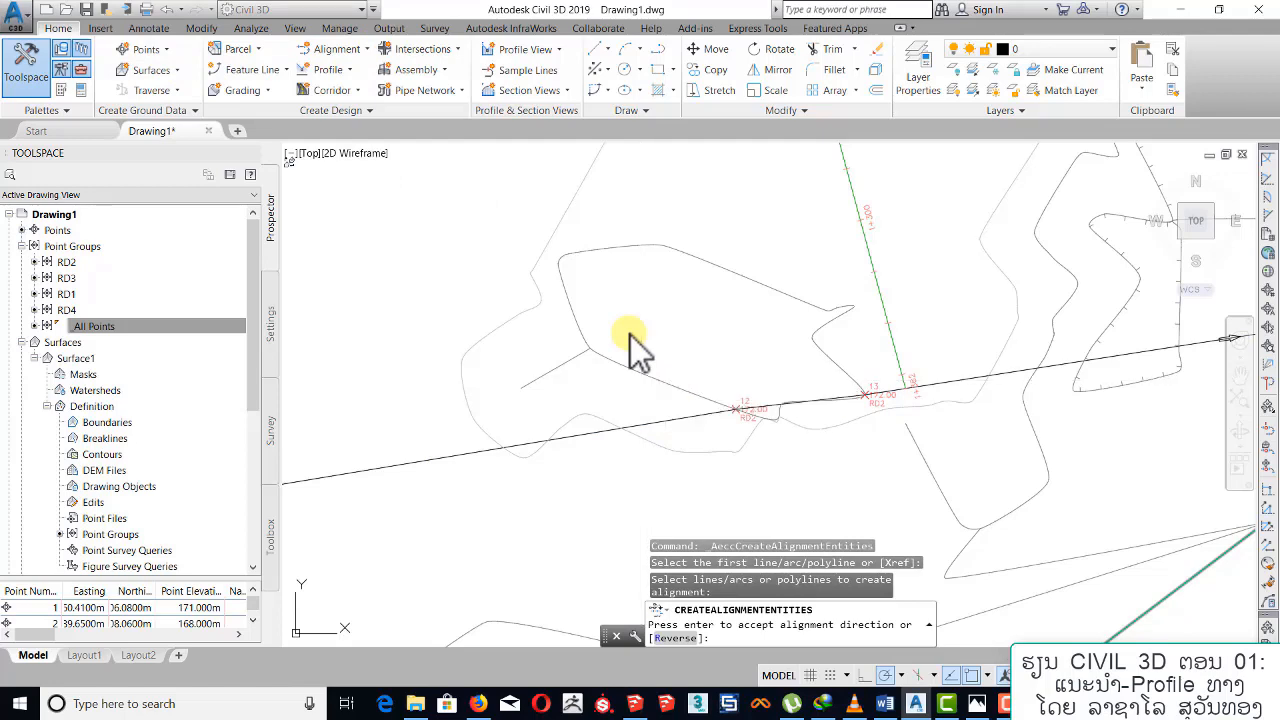
Name the alignment STA_RD2, check the Major and Minor only label increments, and create the alignment.
left_click(565, 150)
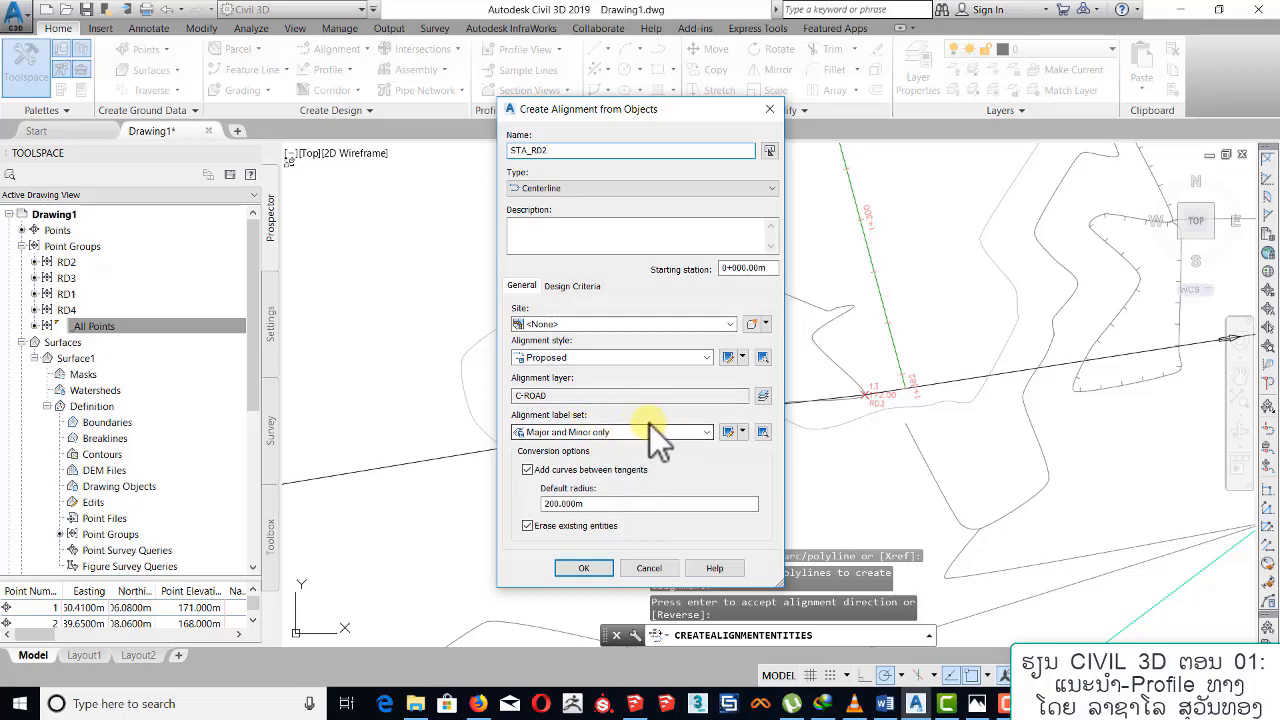
left_click(729, 432)
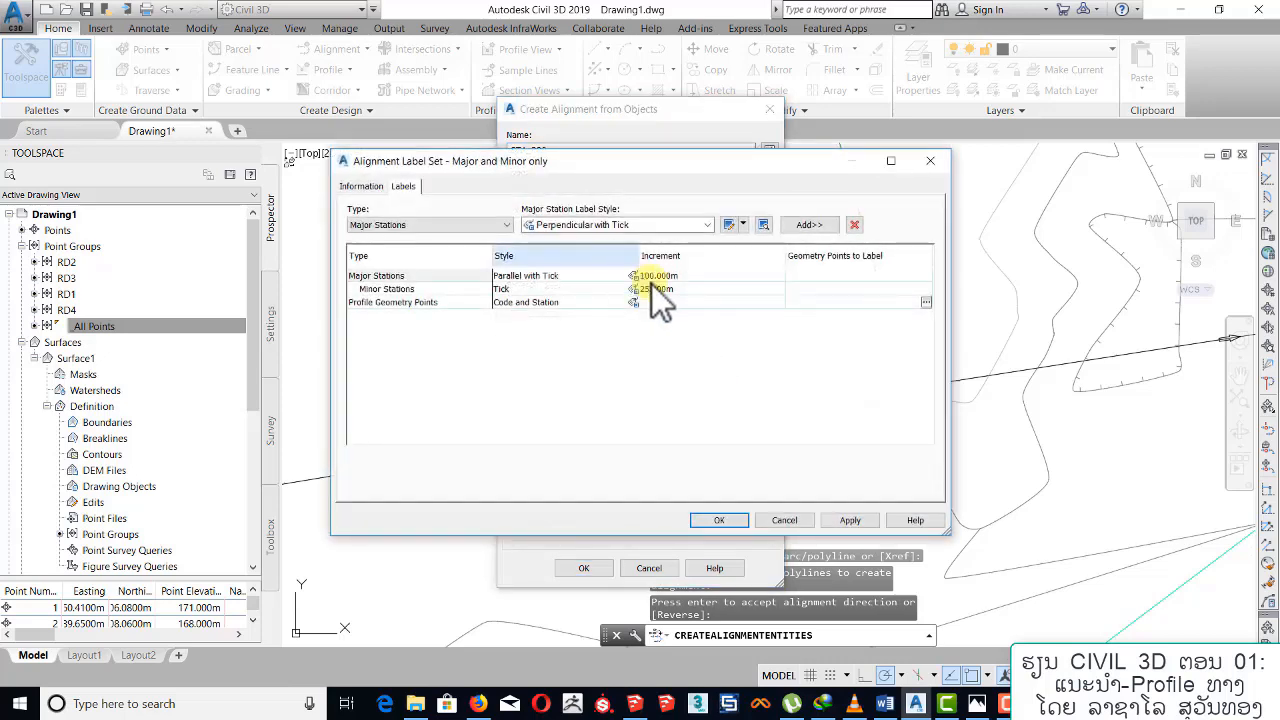
left_click(719, 519)
left_click(584, 568)
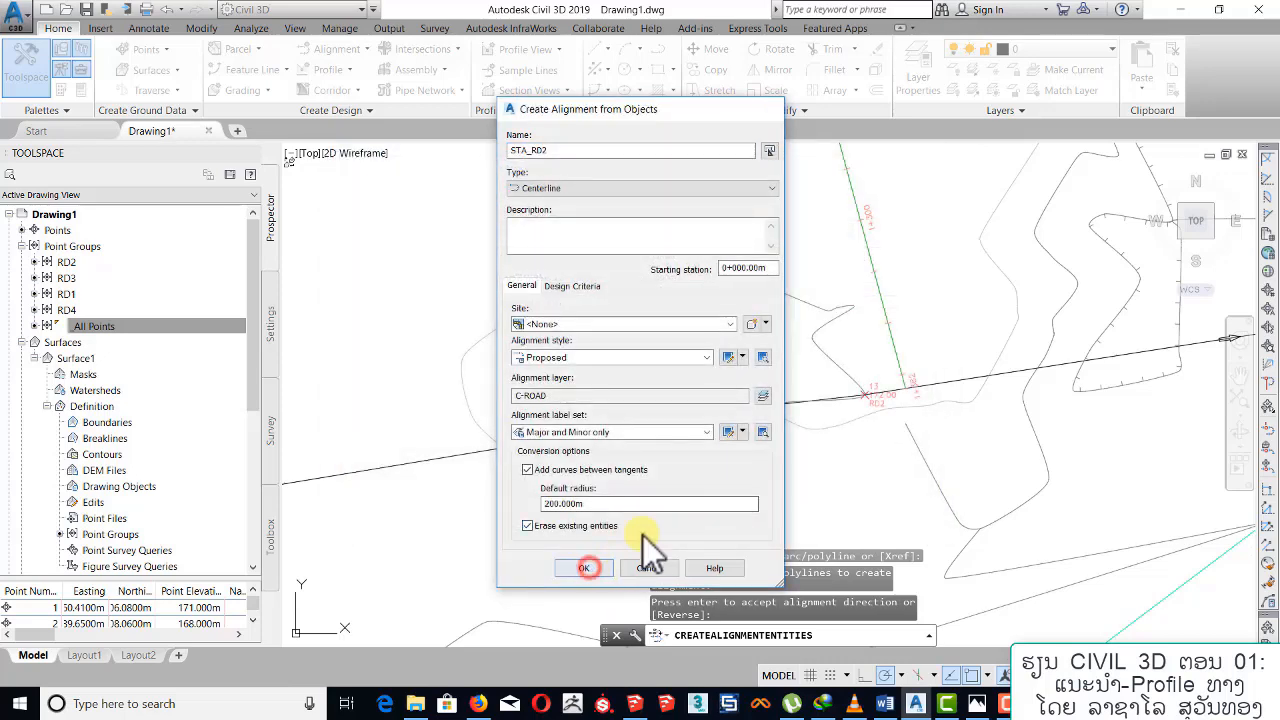
Start a profile from surface for alignment STA_RD1 and add Surface1 to its profile list over the full station range.
middle_click_drag(621, 330, 716, 417)
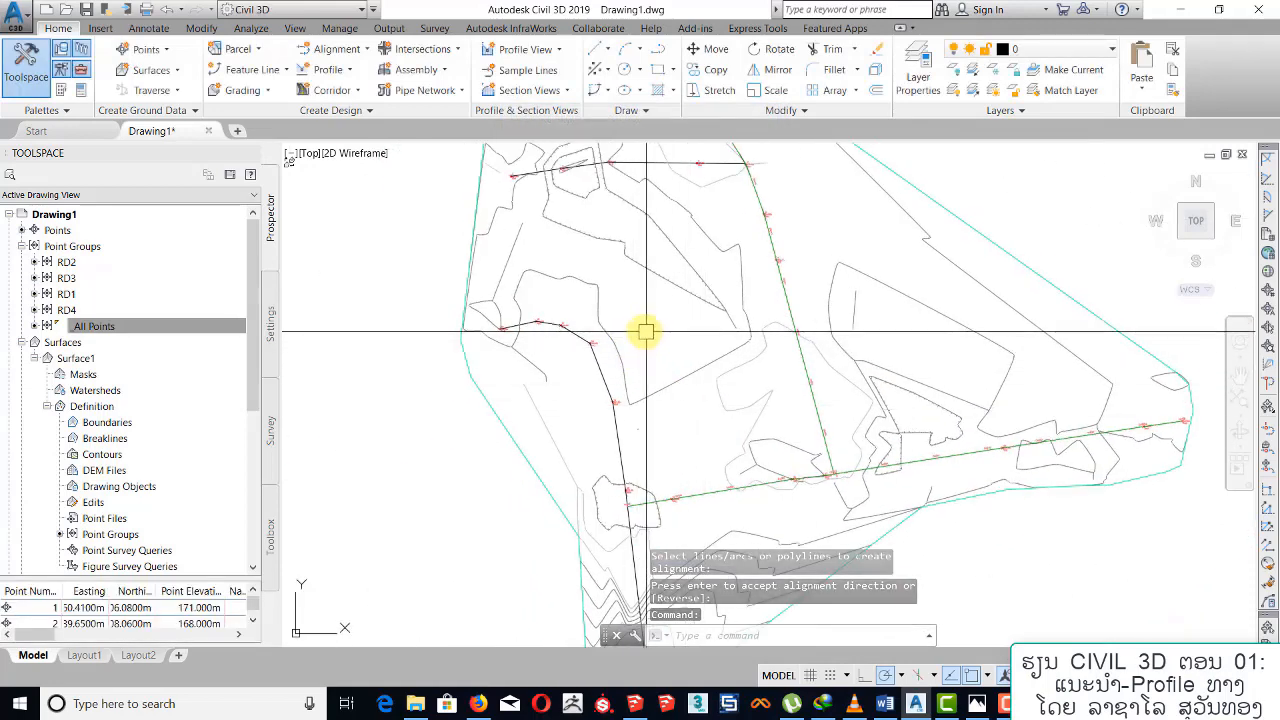
middle_click_drag(598, 308, 611, 338)
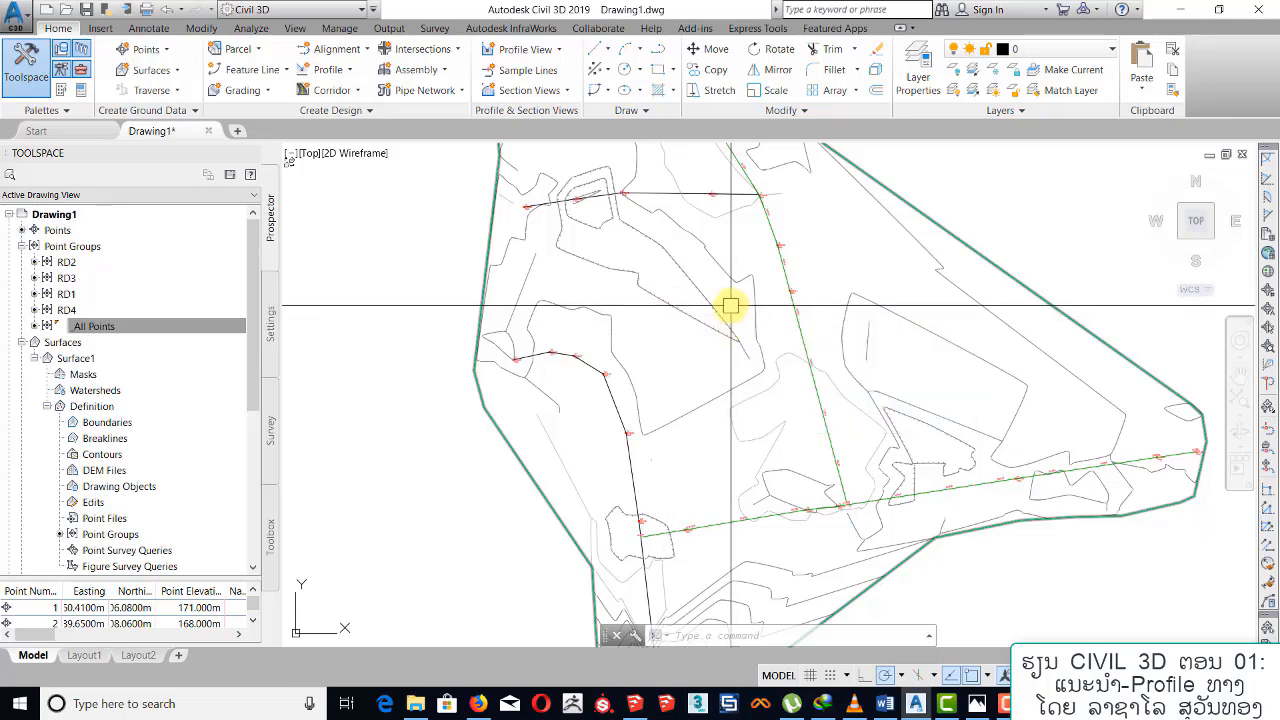
middle_click_drag(734, 304, 731, 357)
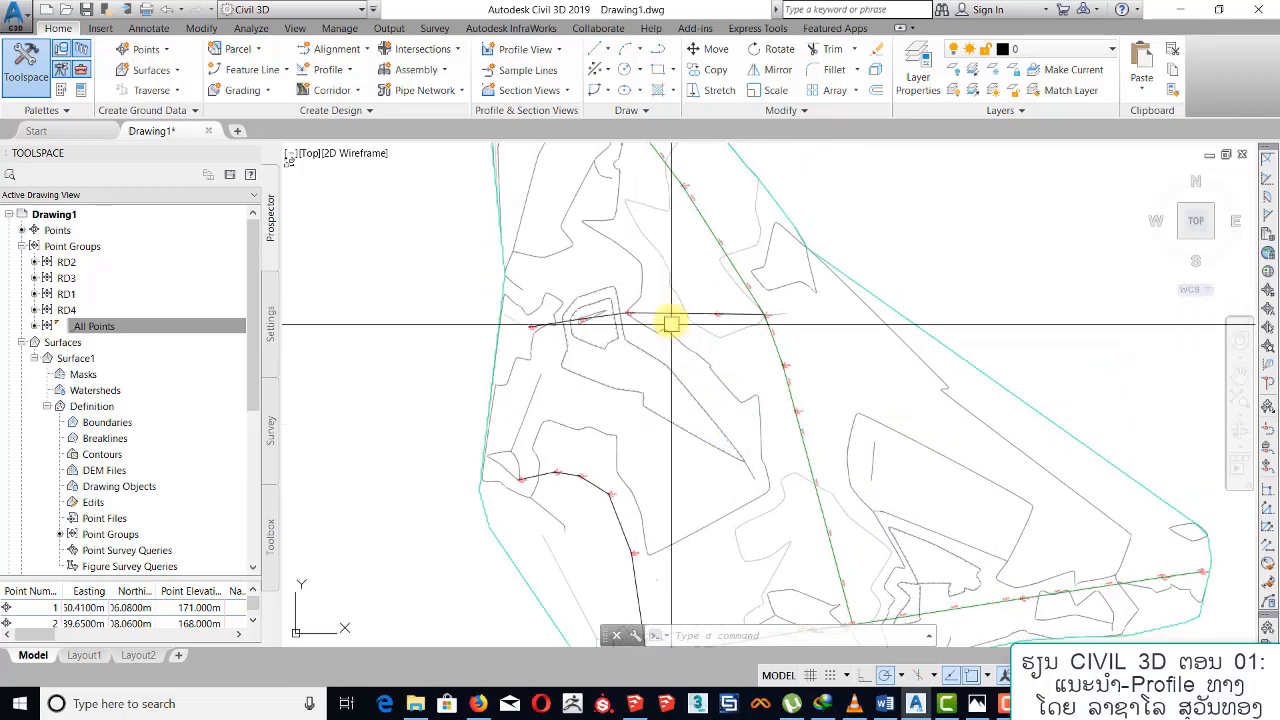
middle_click_drag(666, 251, 700, 391)
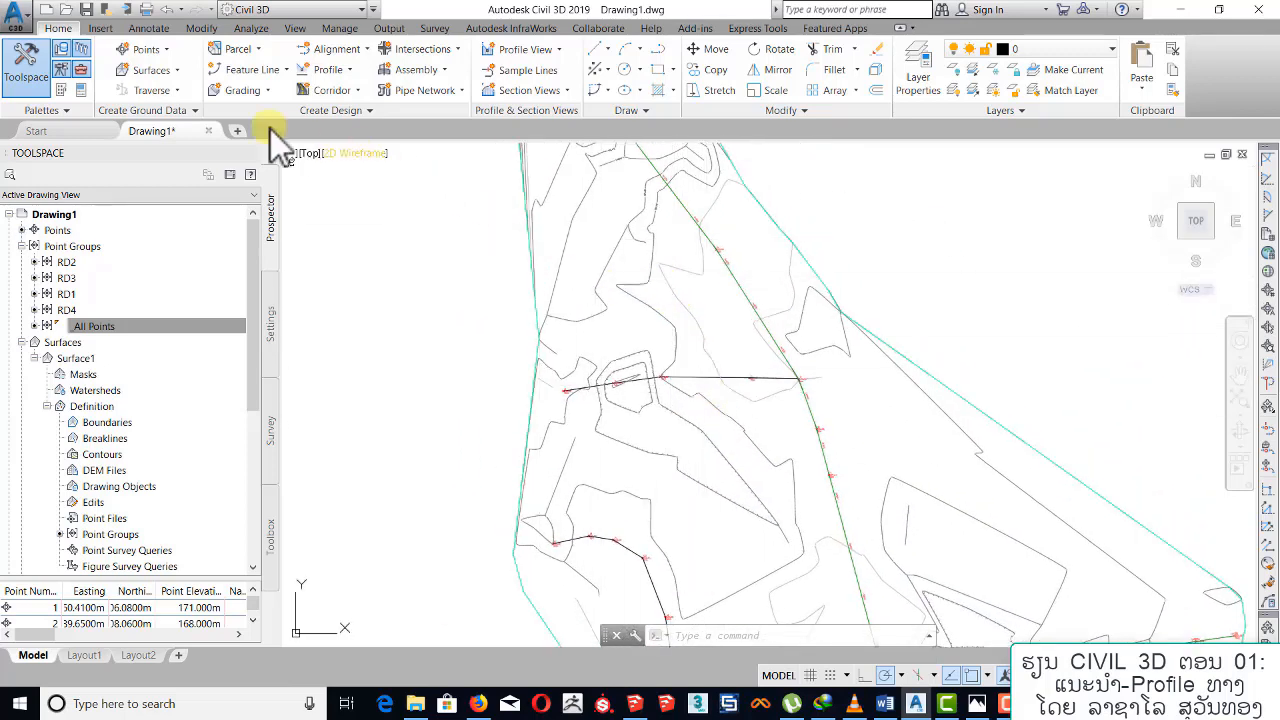
left_click(352, 70)
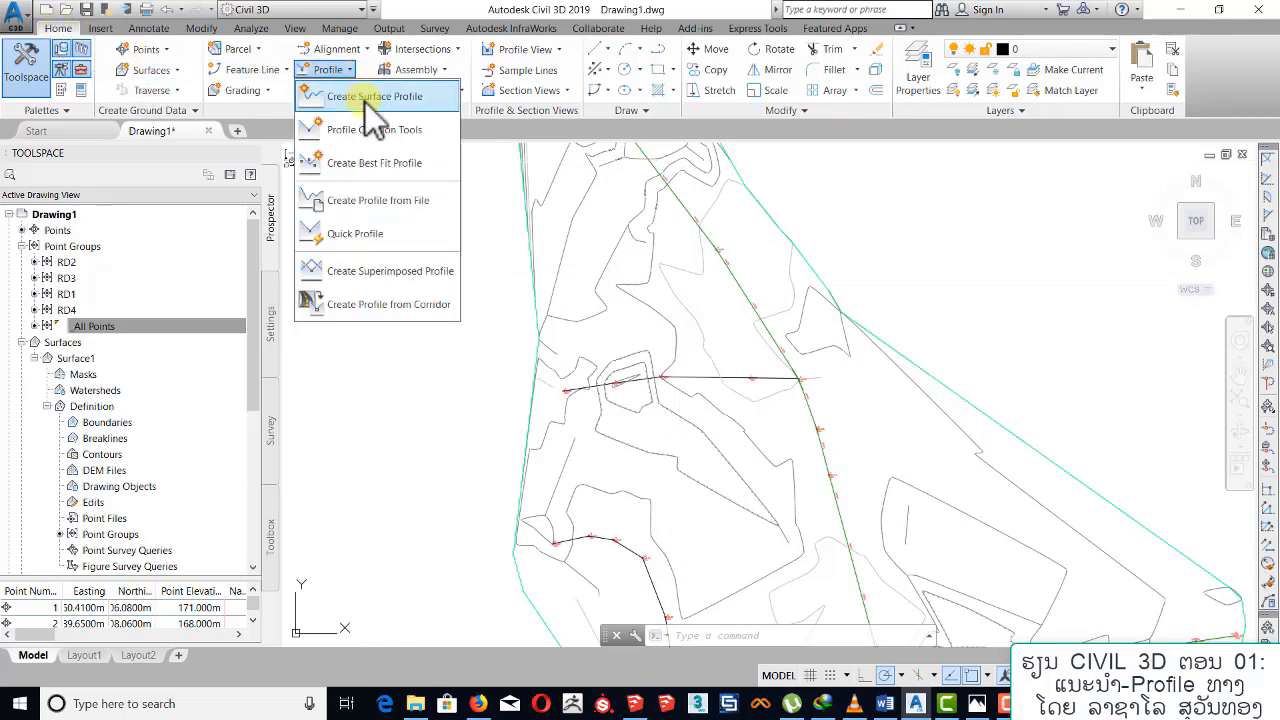
left_click(439, 100)
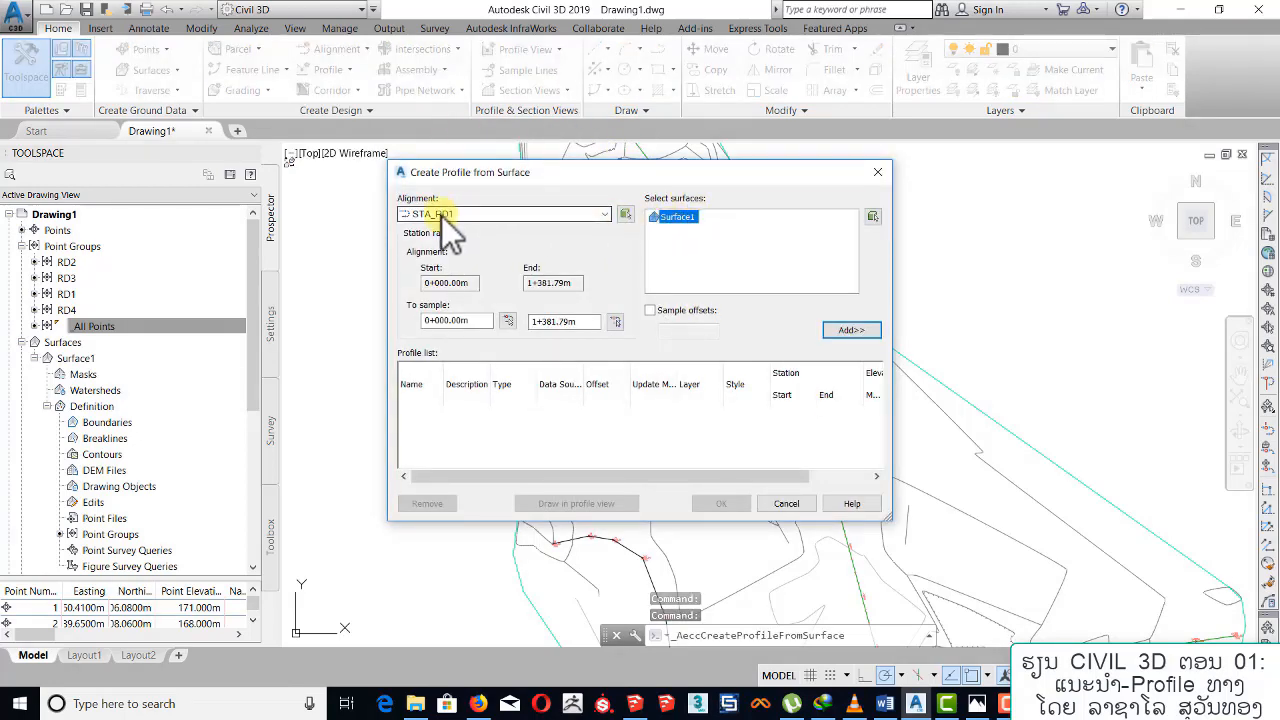
left_click(481, 212)
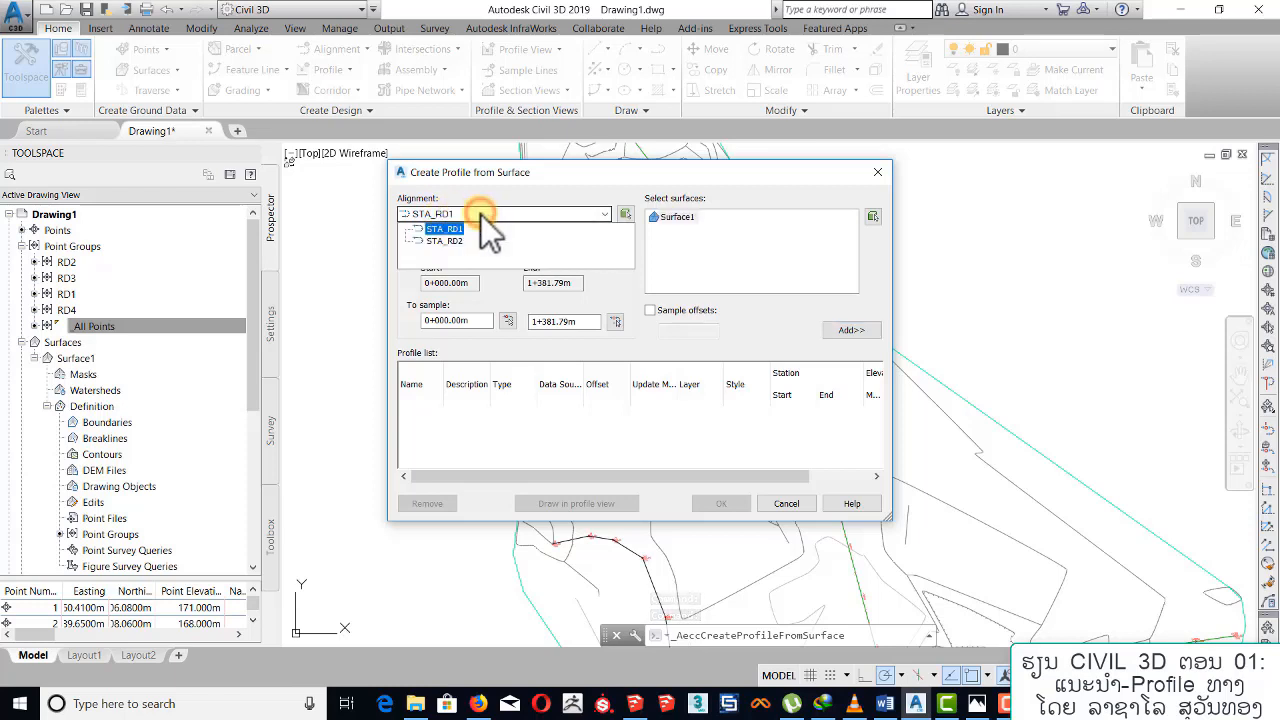
key("Down")
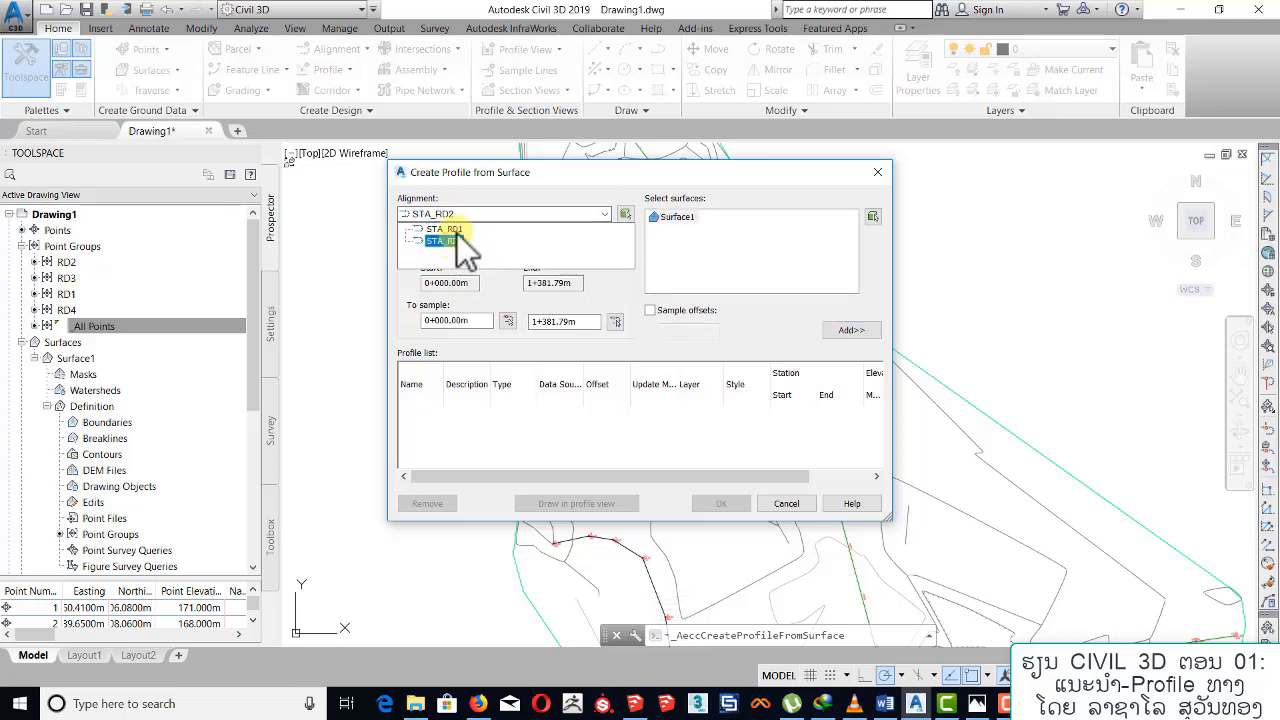
left_click(460, 230)
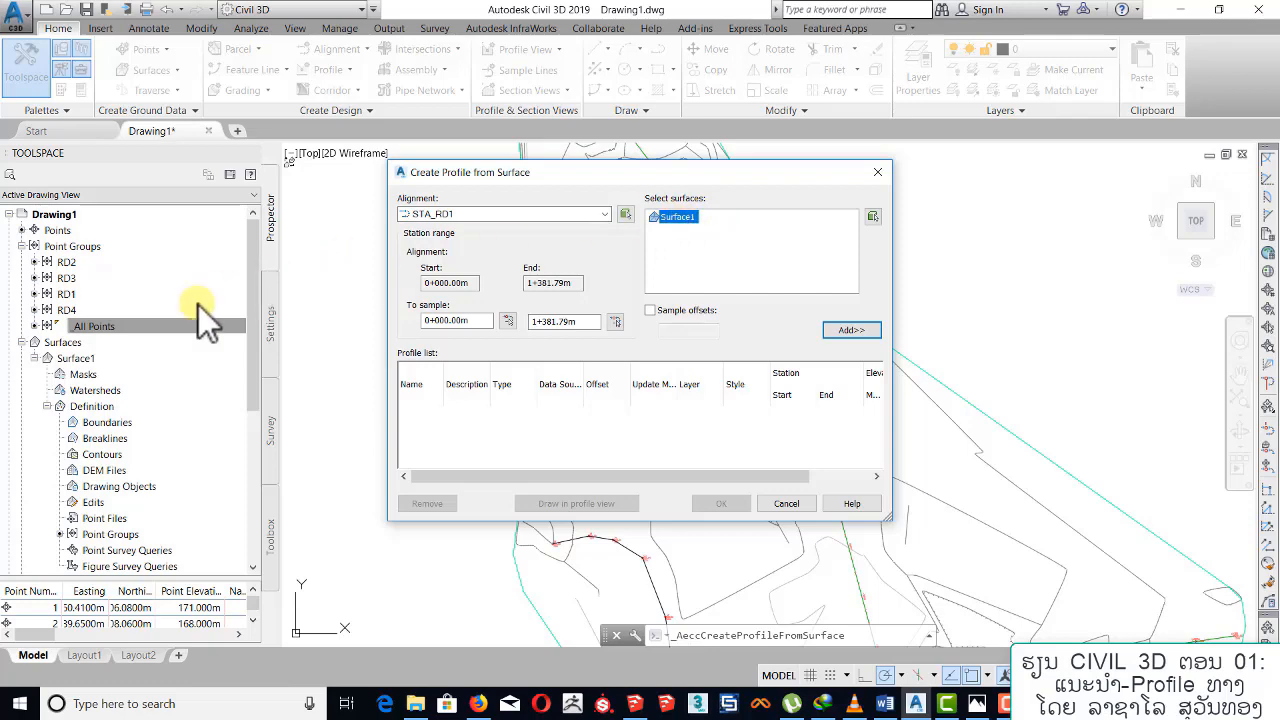
left_click(848, 333)
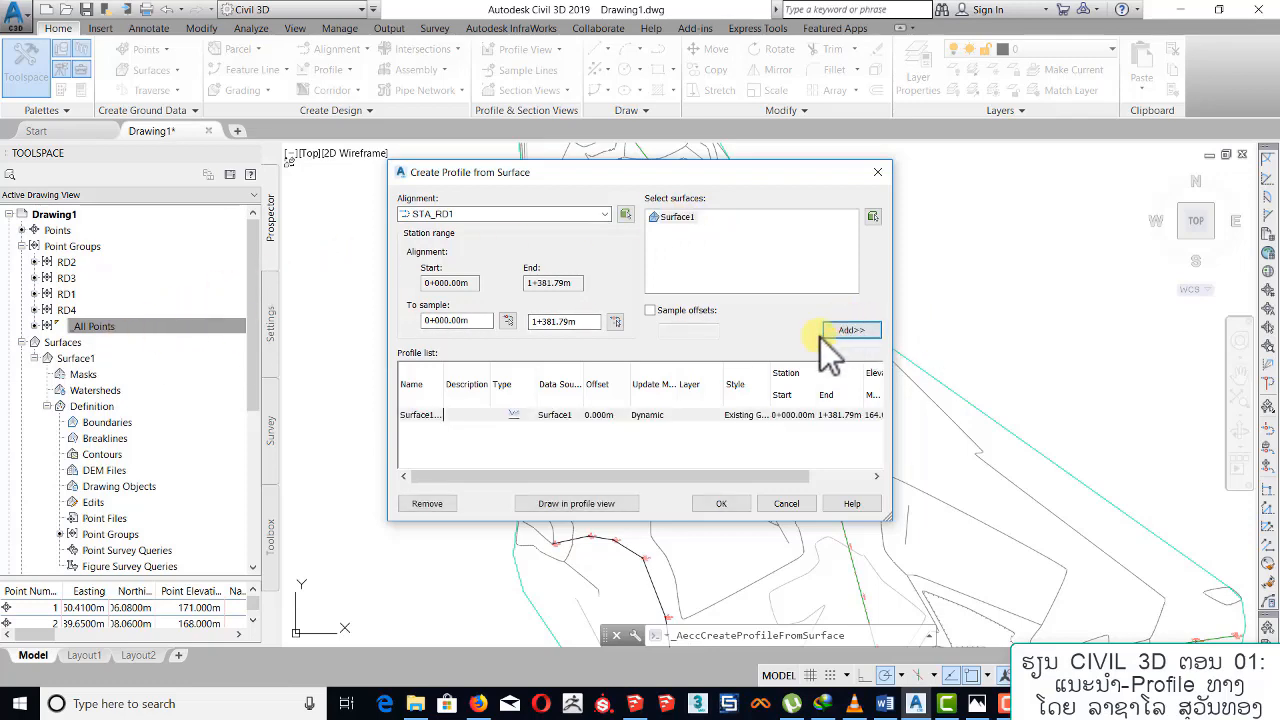
Draw the STA_RD1 surface profile in a profile view with the default settings, placing it northeast of the site surface.
left_click(589, 504)
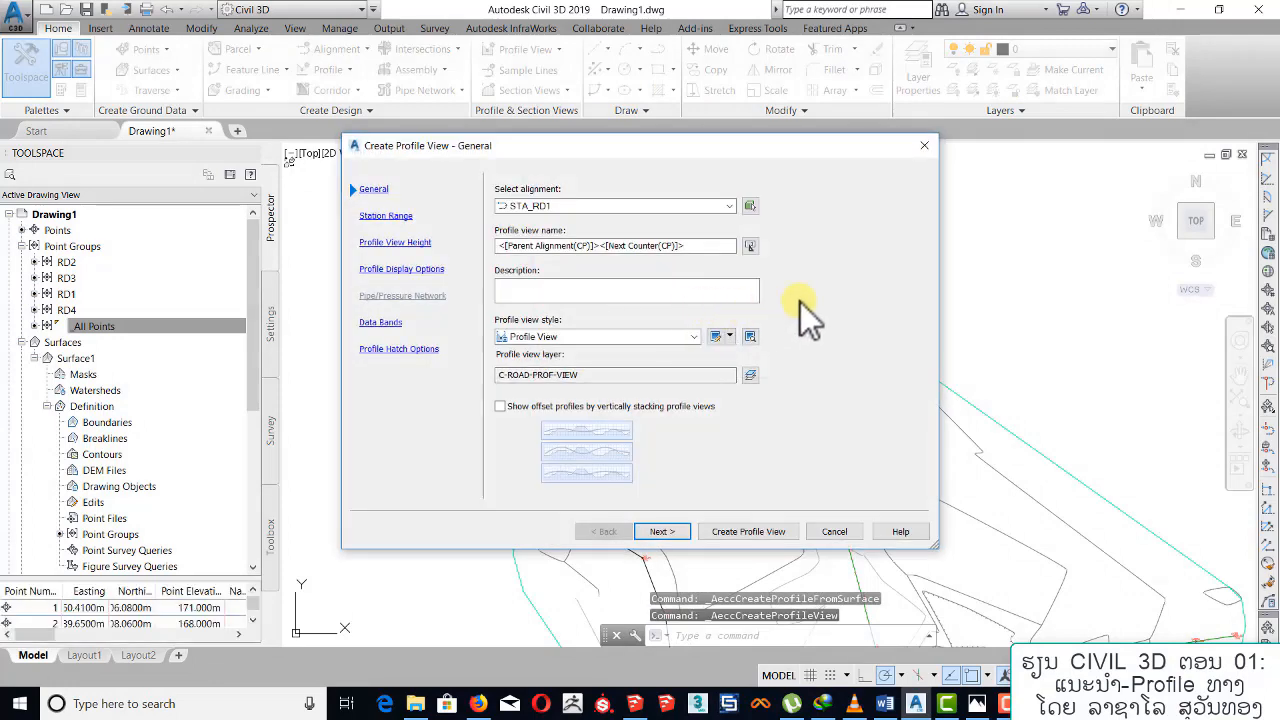
left_click(410, 266)
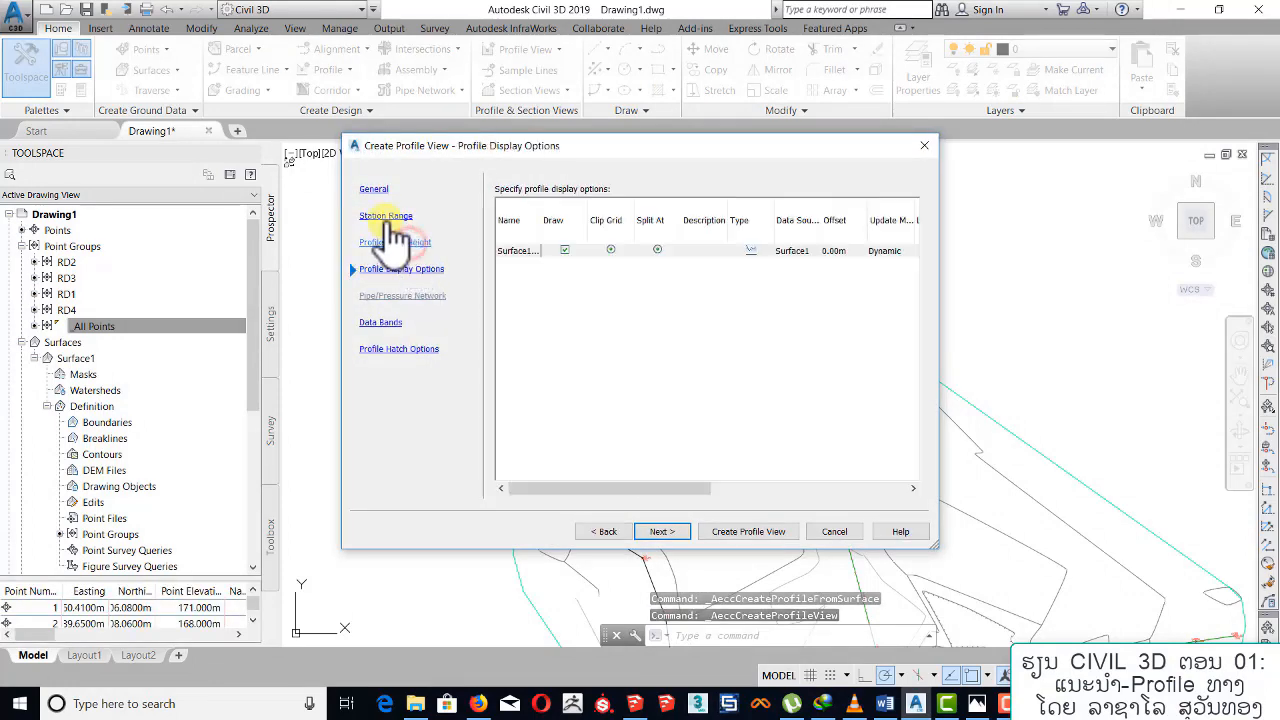
left_click(386, 216)
left_click(374, 189)
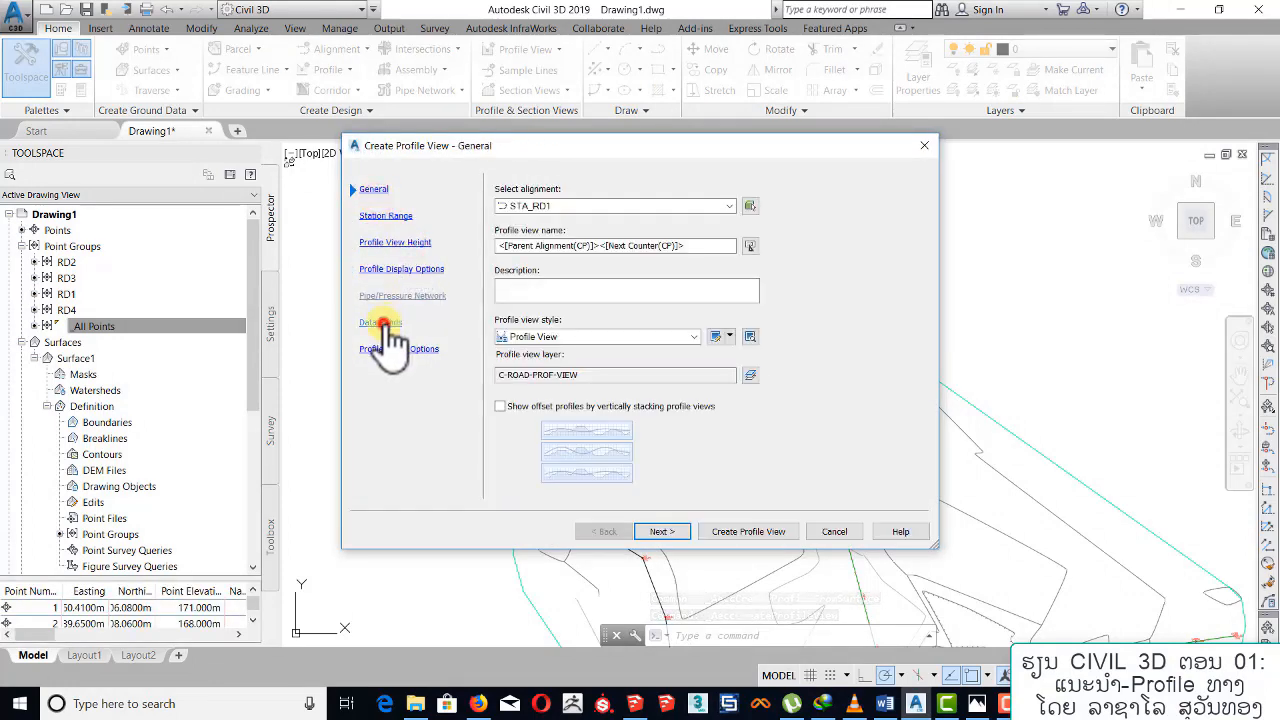
left_click(383, 323)
left_click(405, 350)
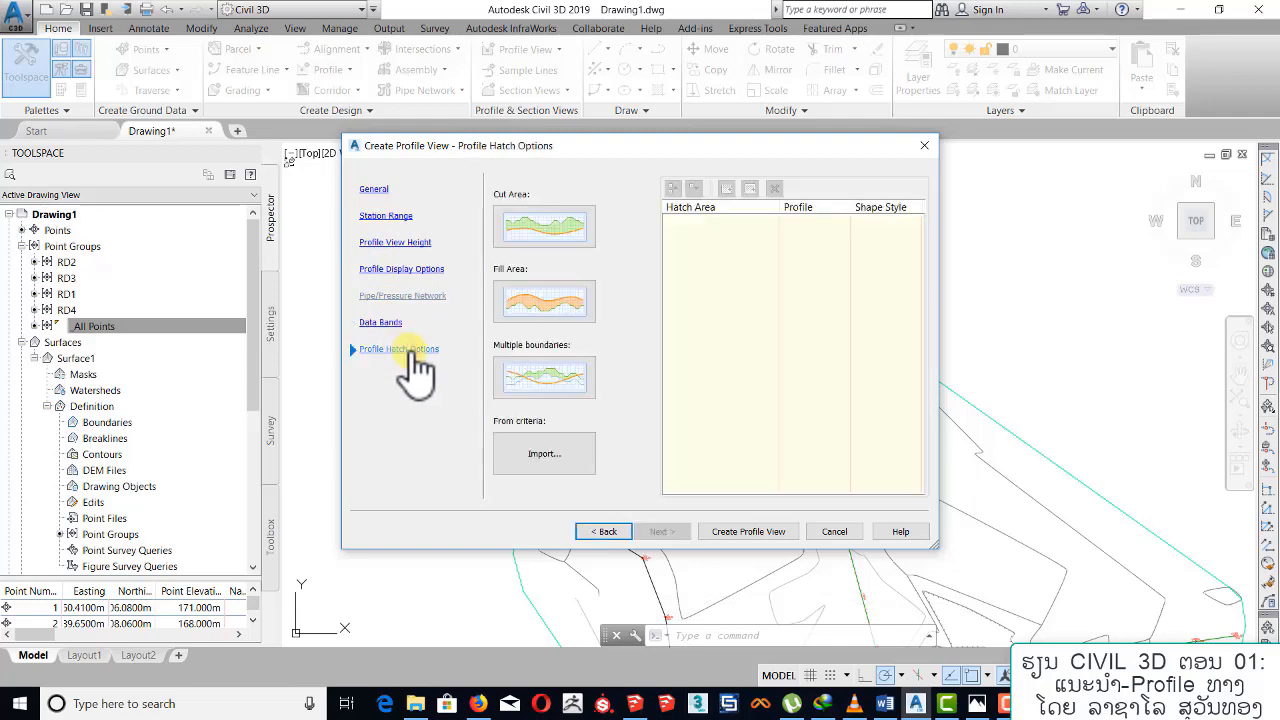
left_click(748, 531)
scroll(586, 374, "down", 5)
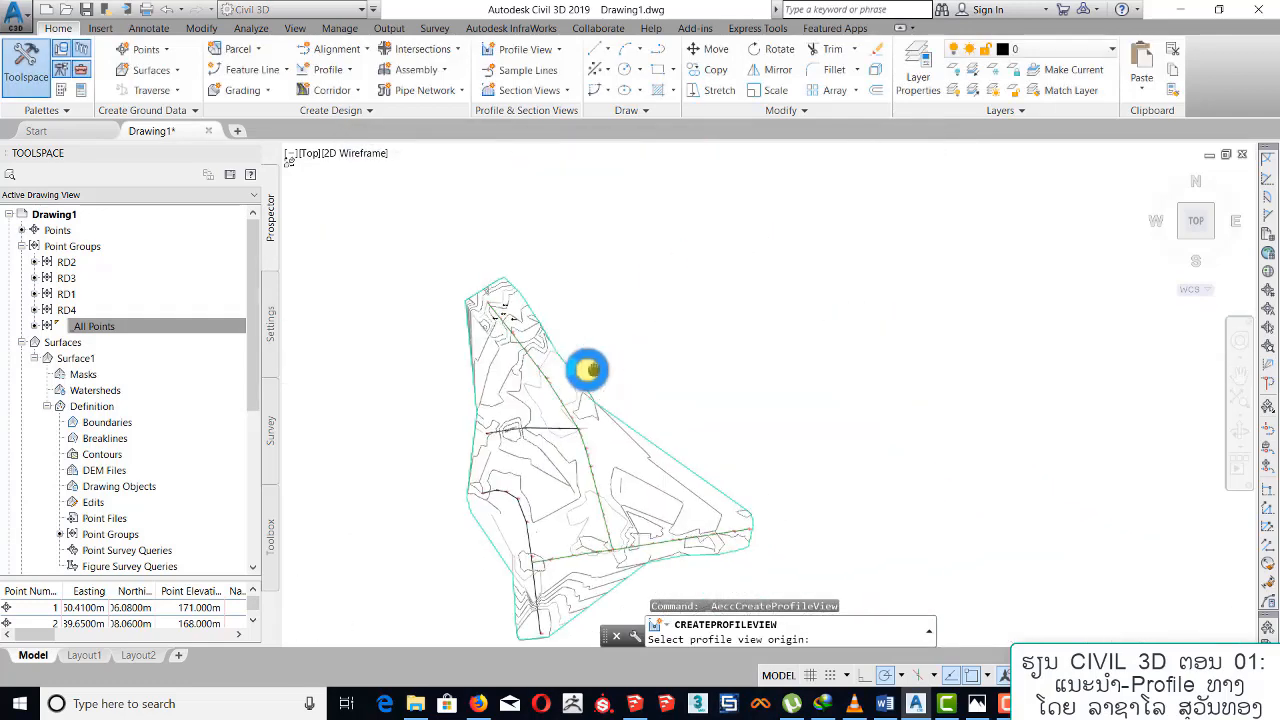
left_click(714, 256)
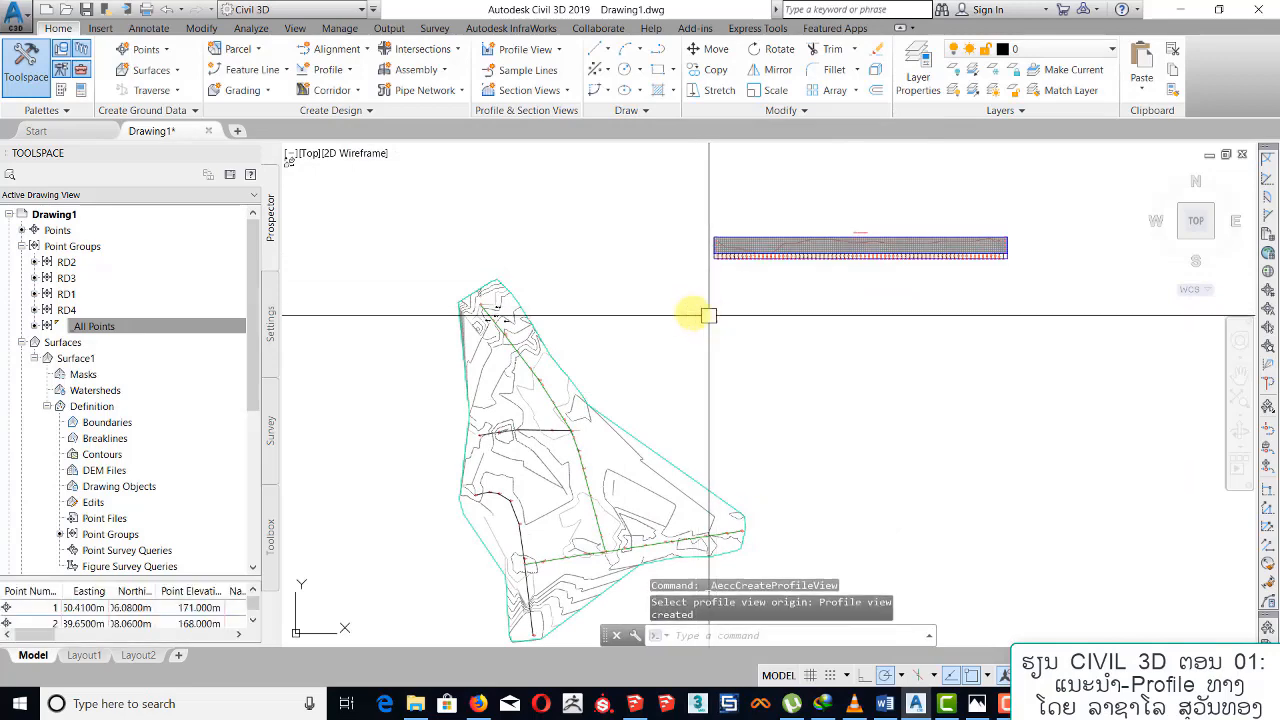
Examine the STA_RD1 profile view's ground line, elevation grid and station data band against the alignment in plan.
middle_click_drag(598, 318, 566, 316)
scroll(562, 315, "up", 2)
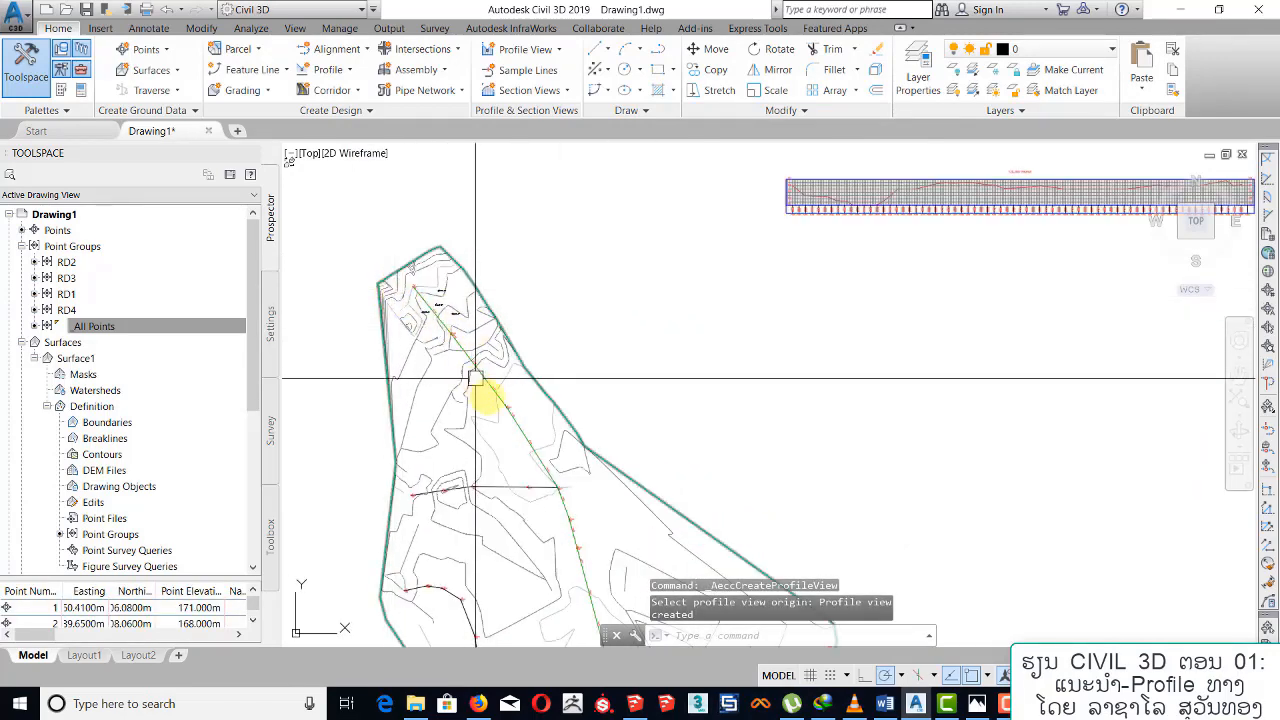
middle_click_drag(807, 195, 592, 243)
scroll(592, 243, "up", 6)
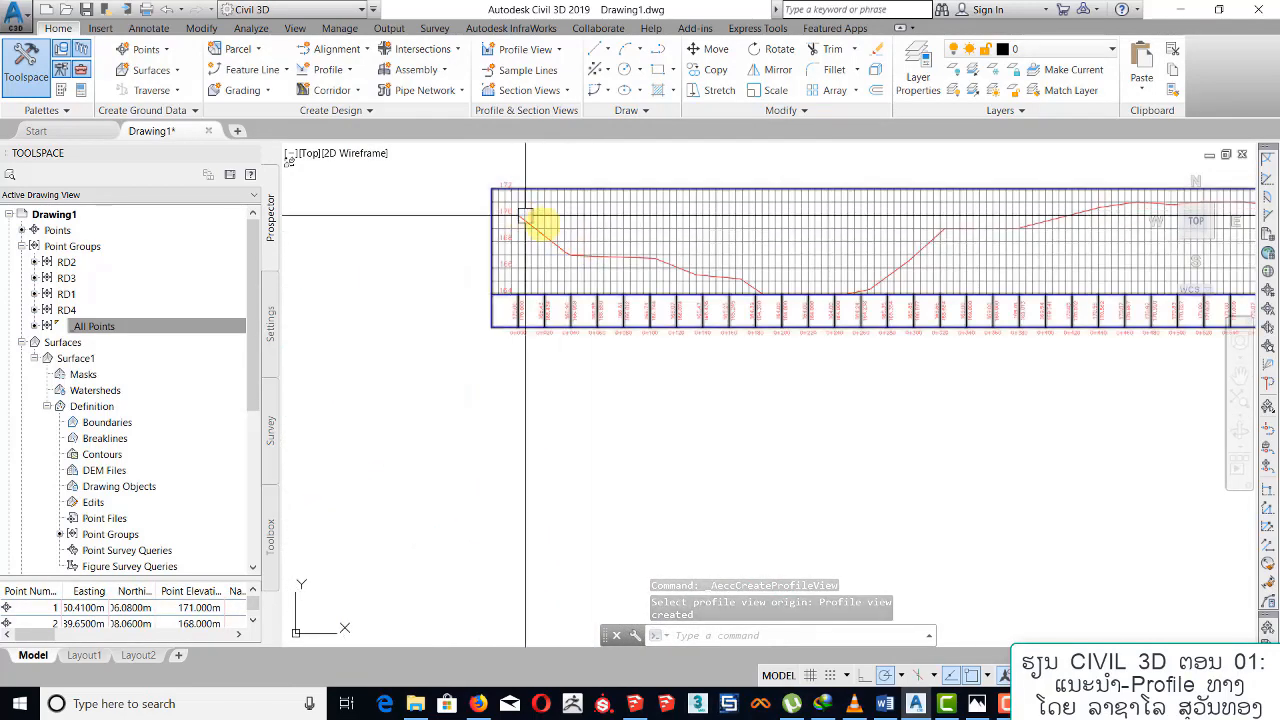
mouse_move(908, 257)
middle_mouse_down()
mouse_move(620, 268)
mouse_move(623, 286)
middle_mouse_up()
scroll(449, 314, "up", 6)
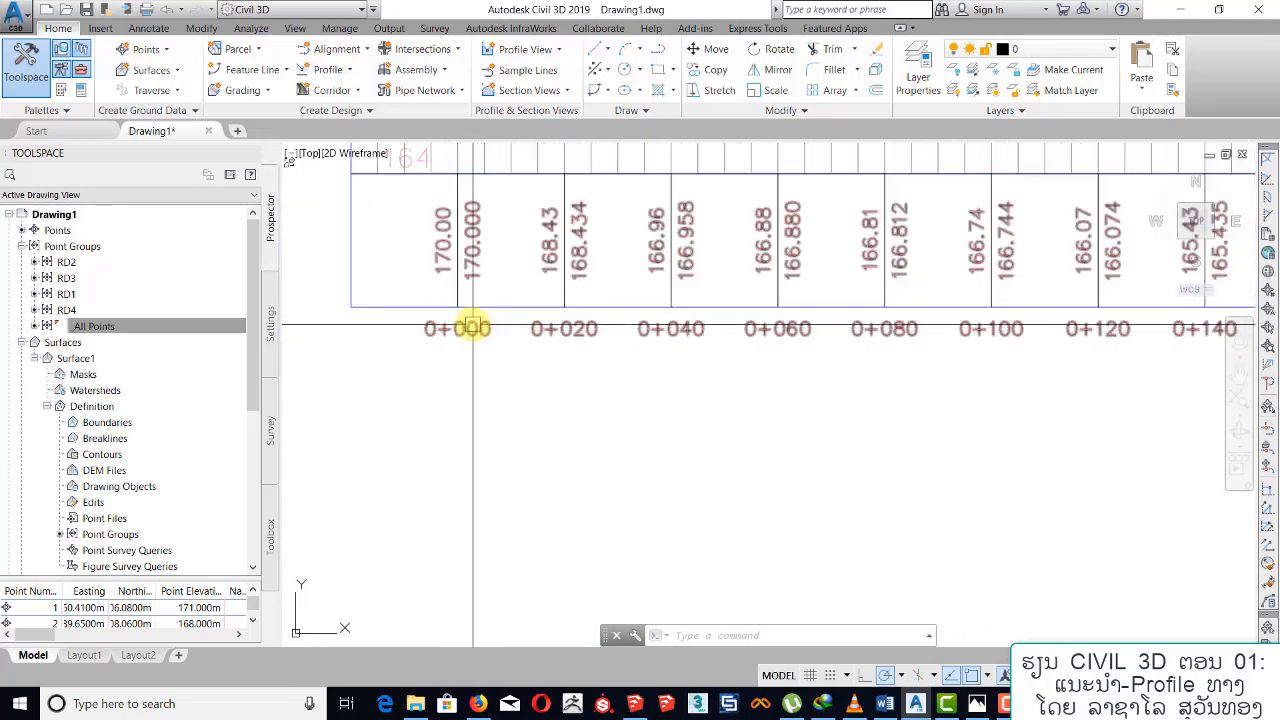
middle_click_drag(477, 220, 579, 338)
scroll(579, 338, "down", 3)
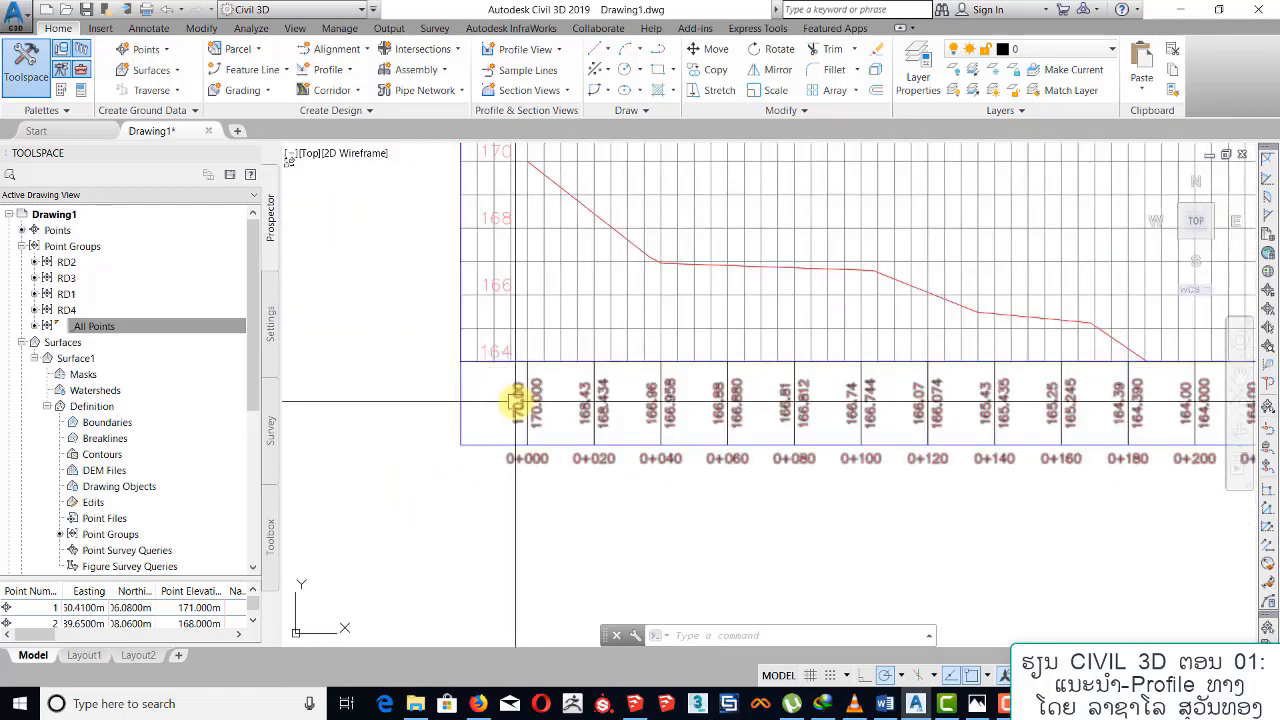
scroll(560, 380, "down", 2)
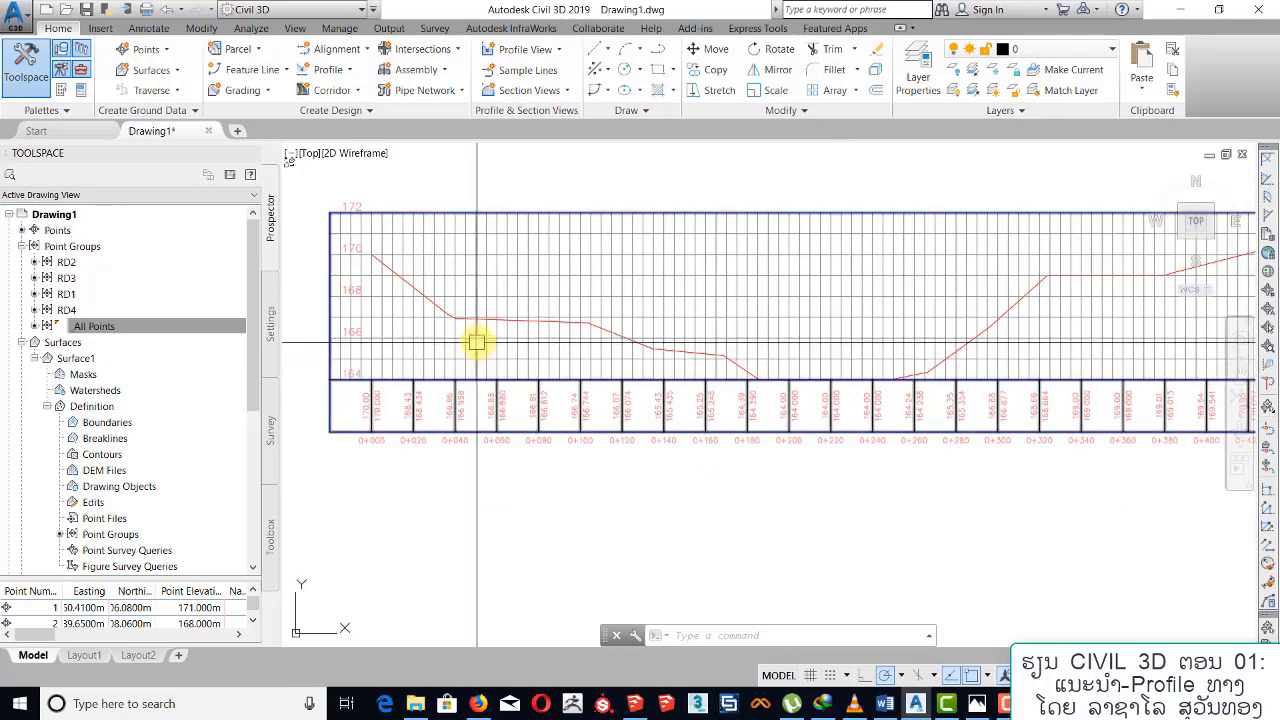
mouse_move(578, 300)
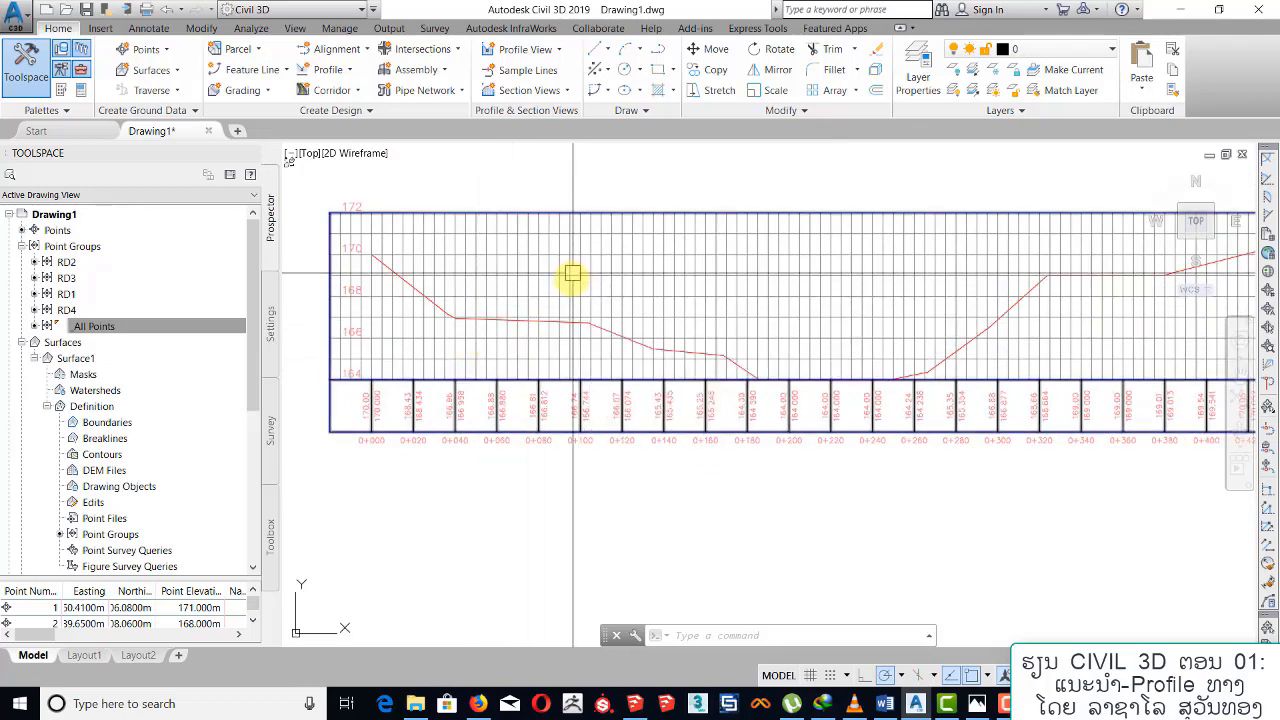
scroll(466, 326, "down", 5)
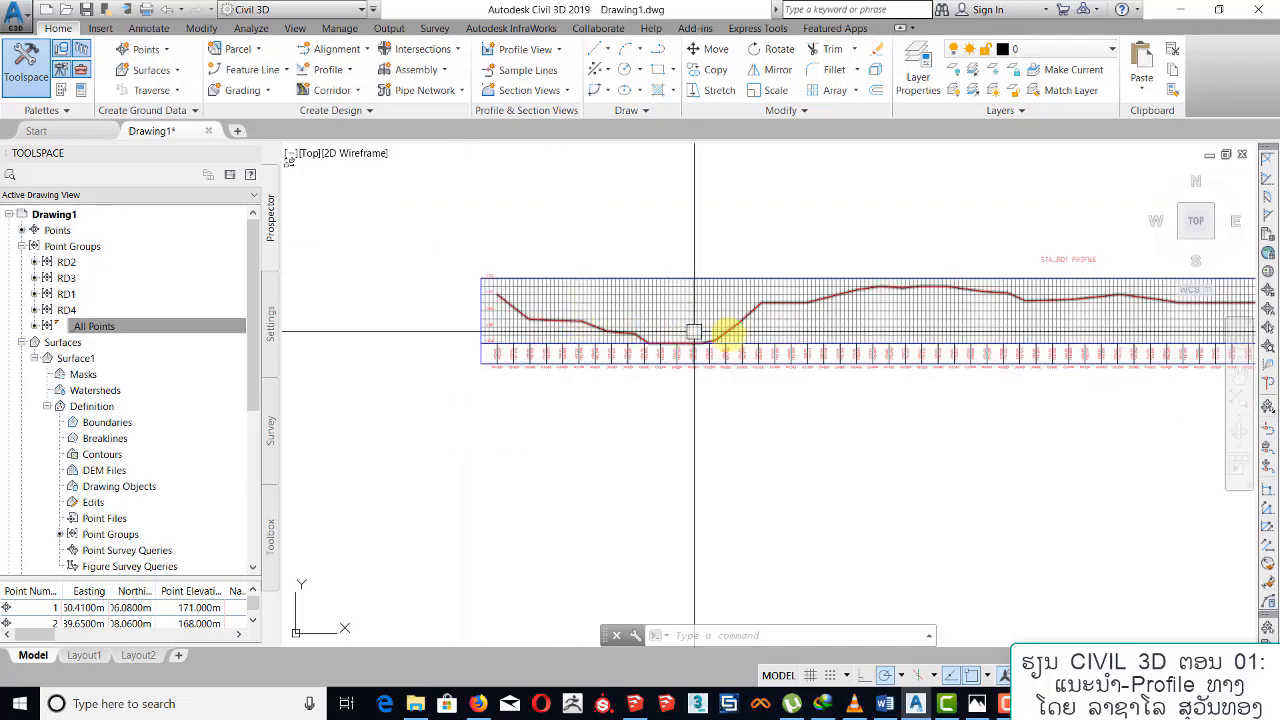
Edit the STA_RD1 profile view's style to clip vertical and horizontal grids to the highest profiles, omitting grid in padding areas.
scroll(676, 362, "up", 6)
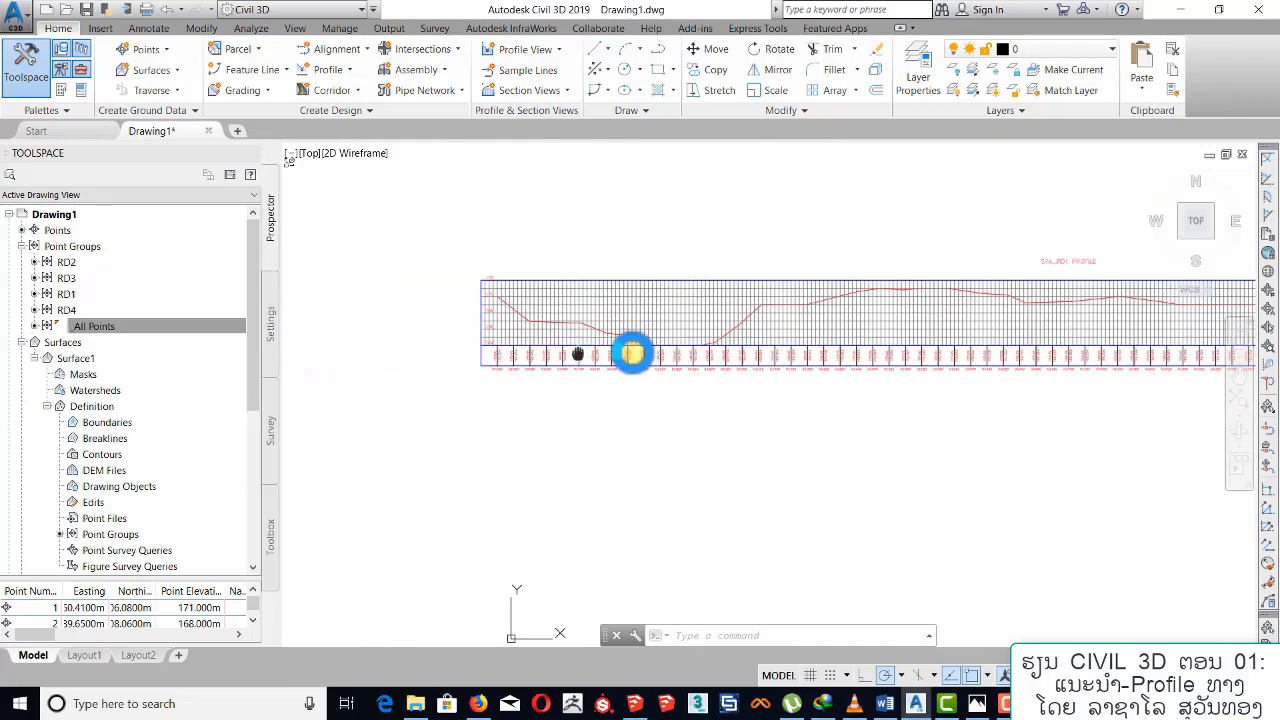
left_click(618, 276)
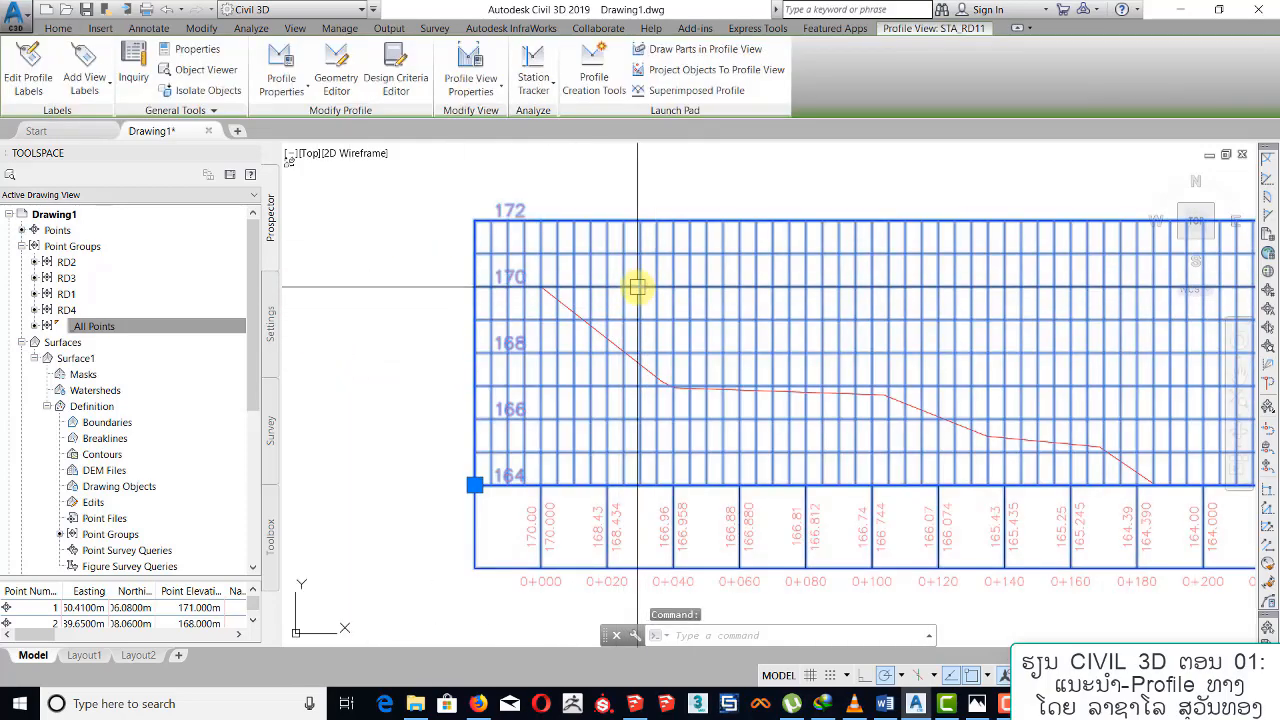
right_click(637, 287)
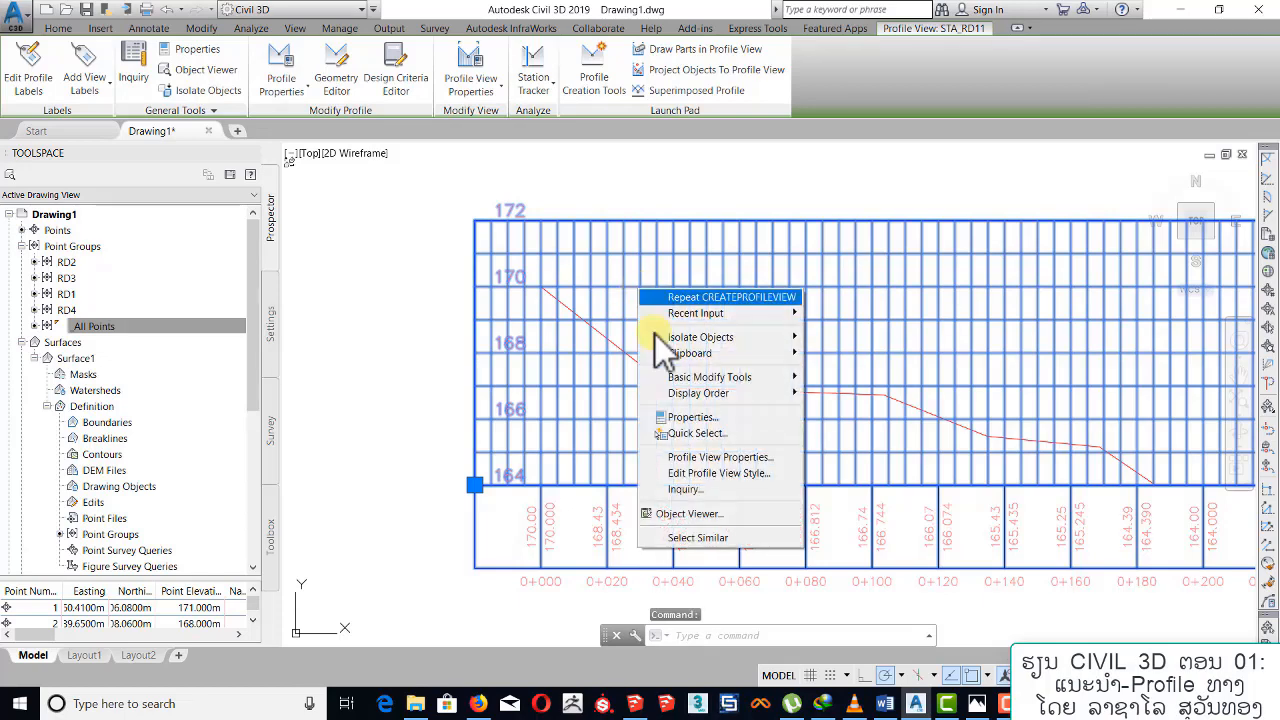
left_click(704, 473)
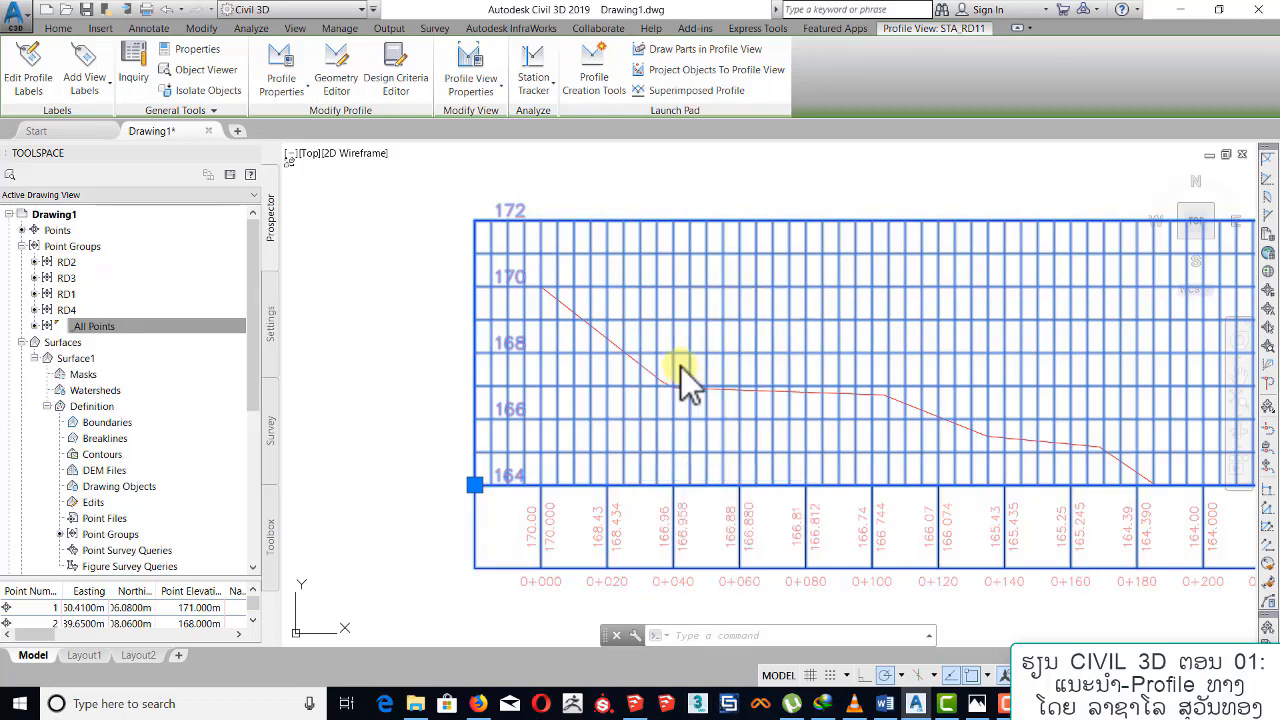
left_click(453, 185)
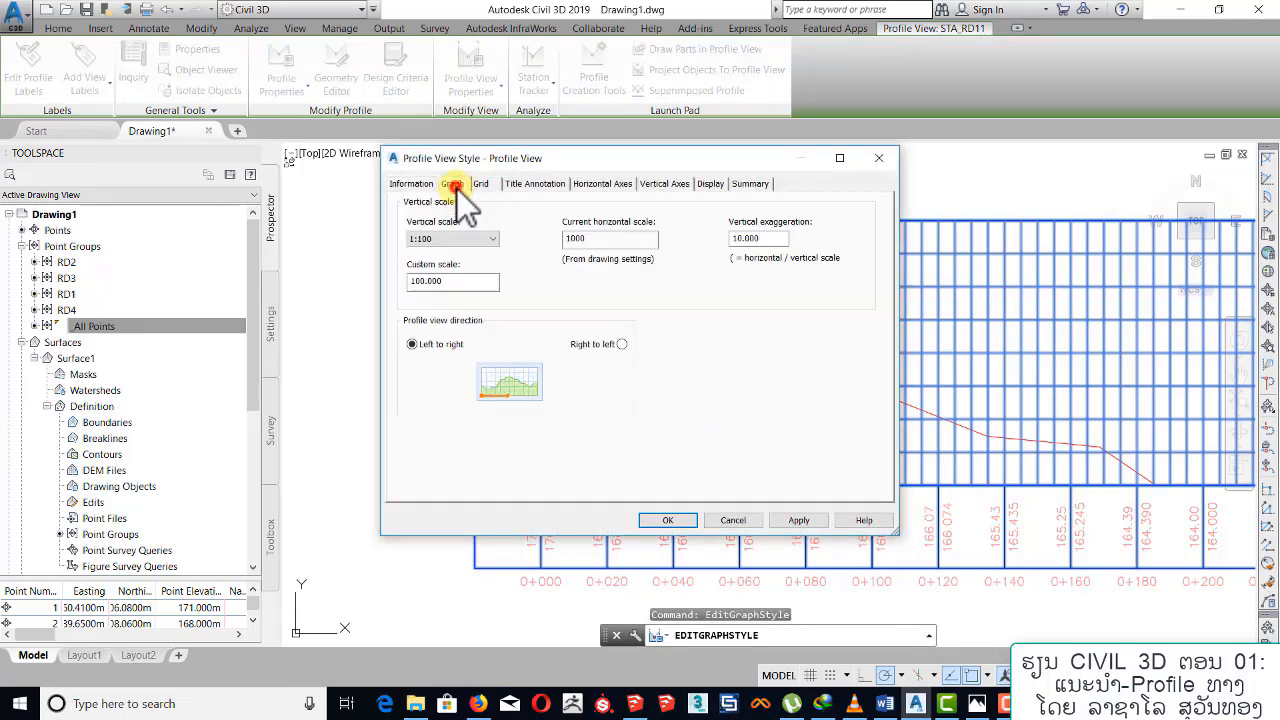
left_click(481, 185)
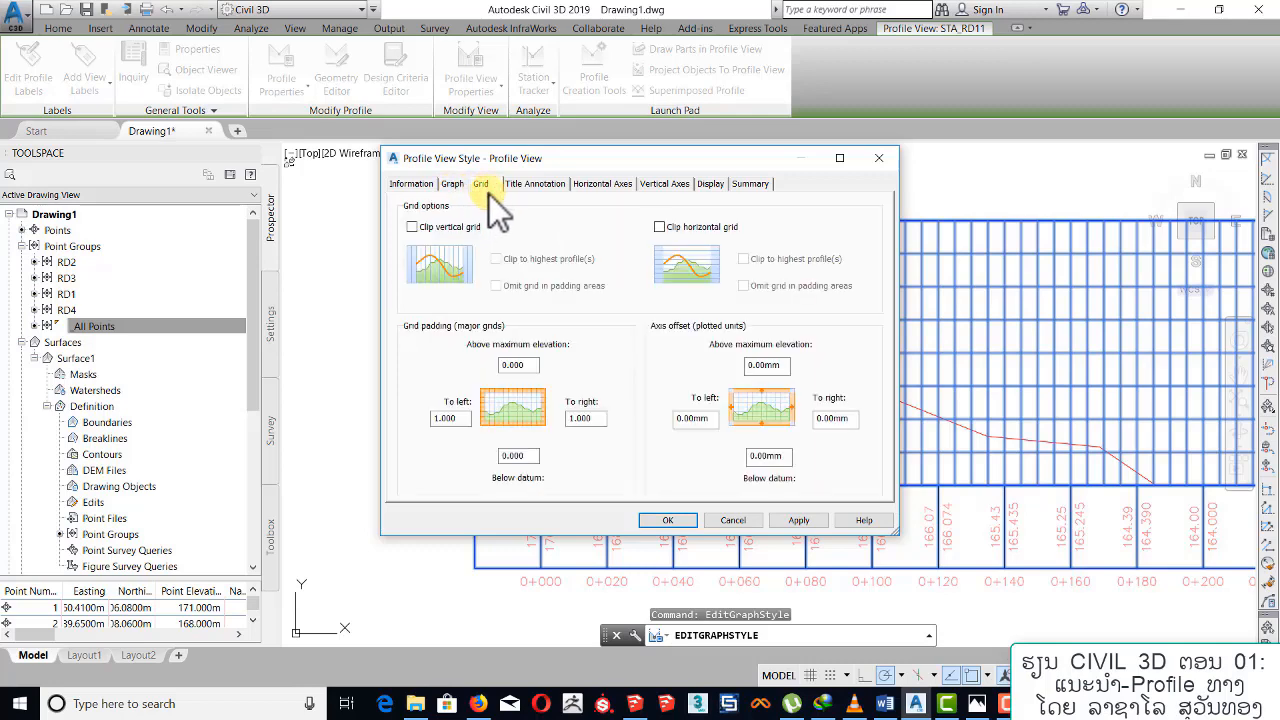
left_click(473, 224)
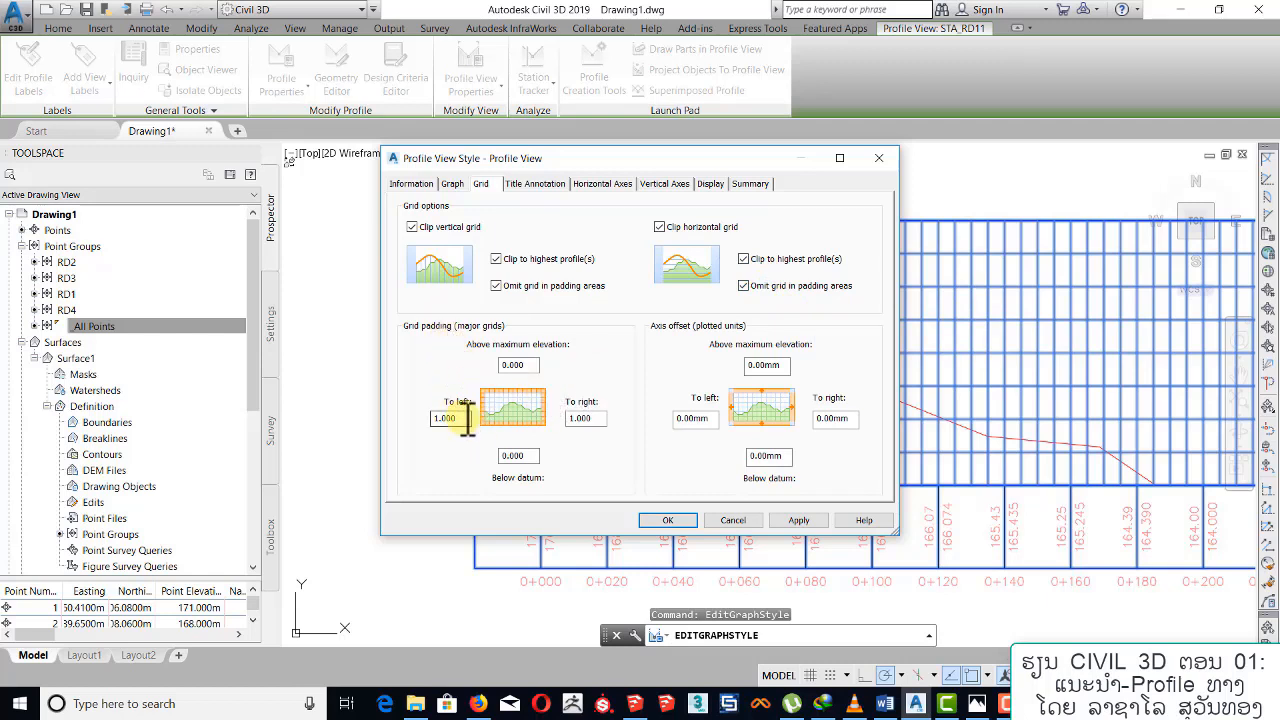
Set the left and right grid padding to 0 and the left axis offset to 5 mm.
left_click_drag(466, 418, 381, 425)
type("0")
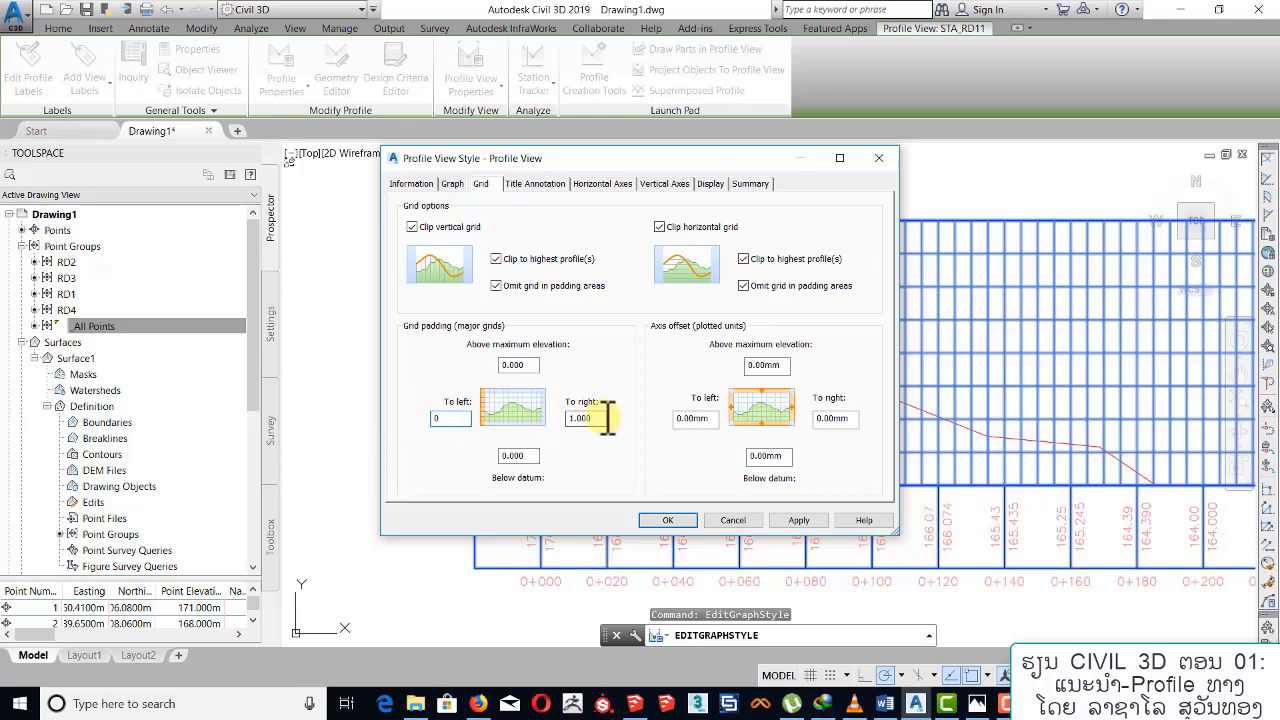
left_click_drag(604, 418, 568, 418)
type("0")
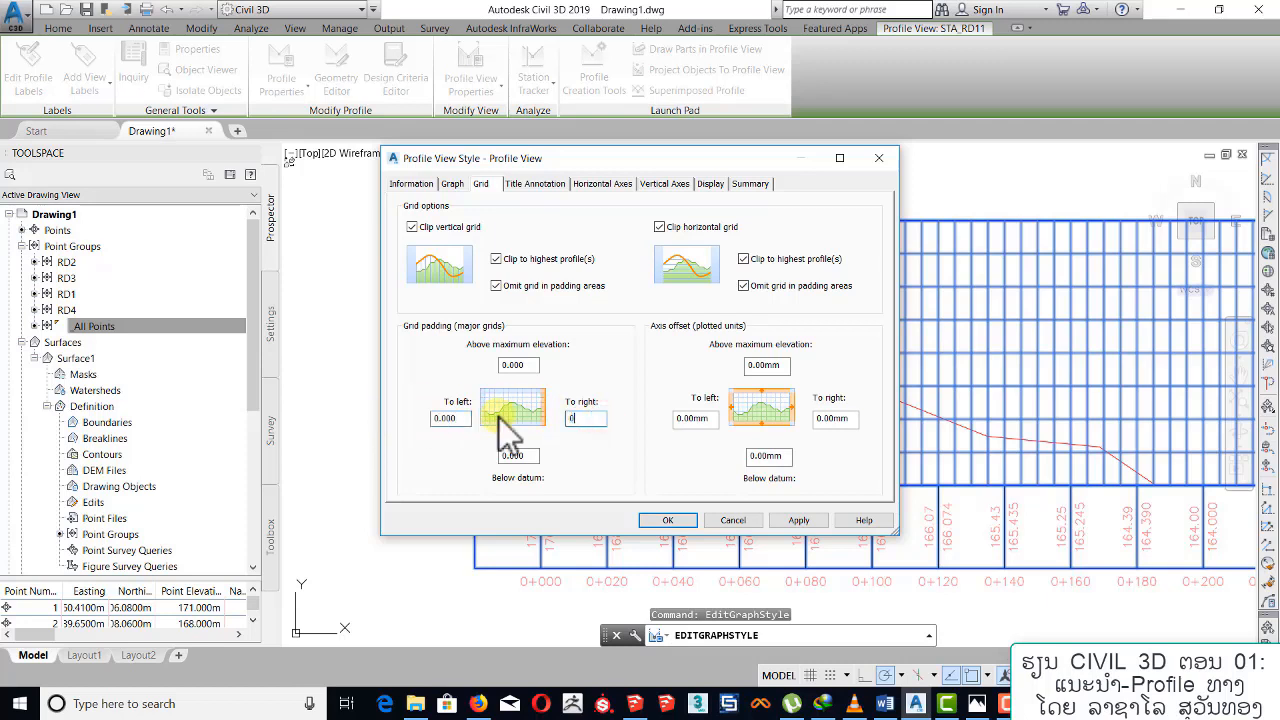
left_click(670, 420)
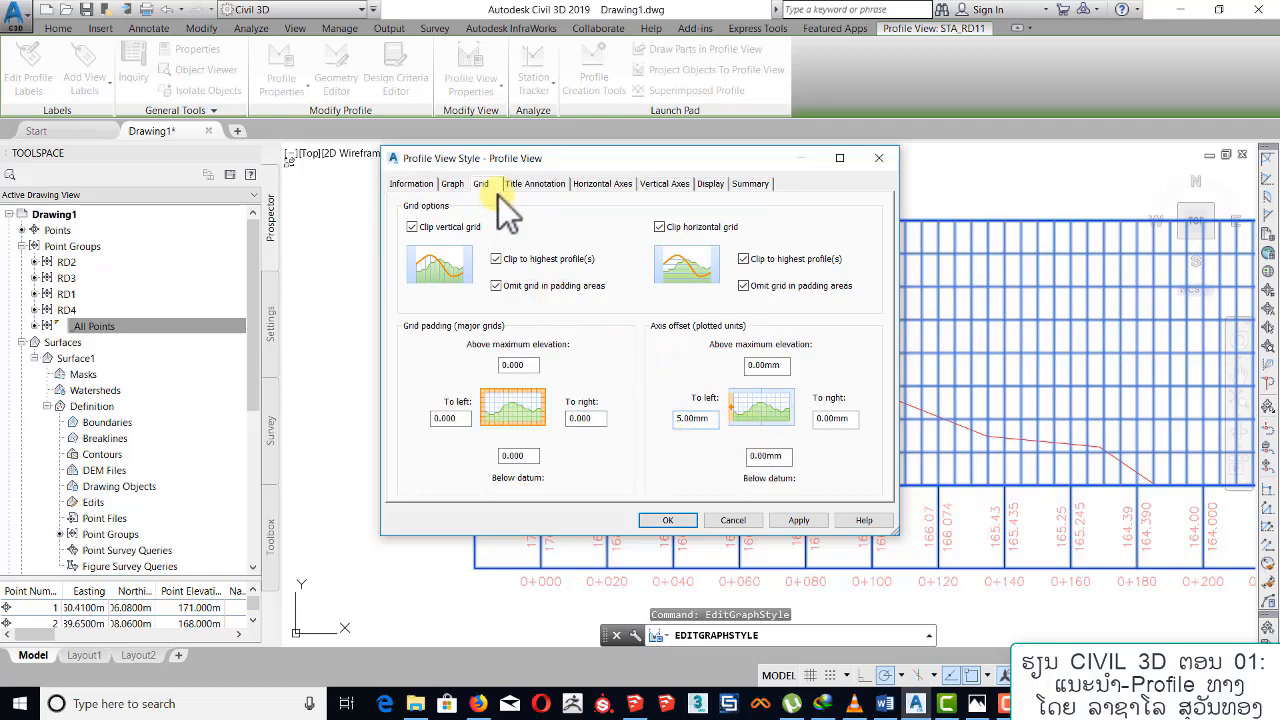
Set the bottom horizontal axis tick intervals to 100 m for major ticks and 25 m for minor ticks.
left_click(534, 185)
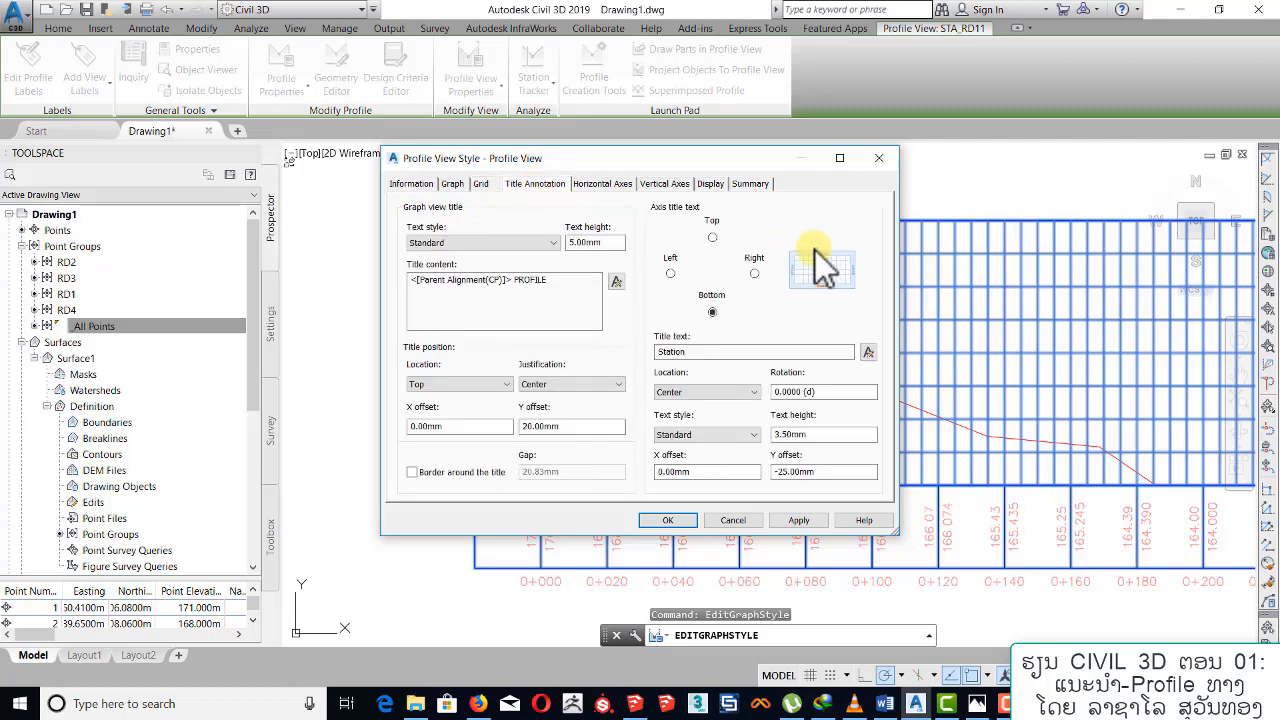
left_click(674, 274)
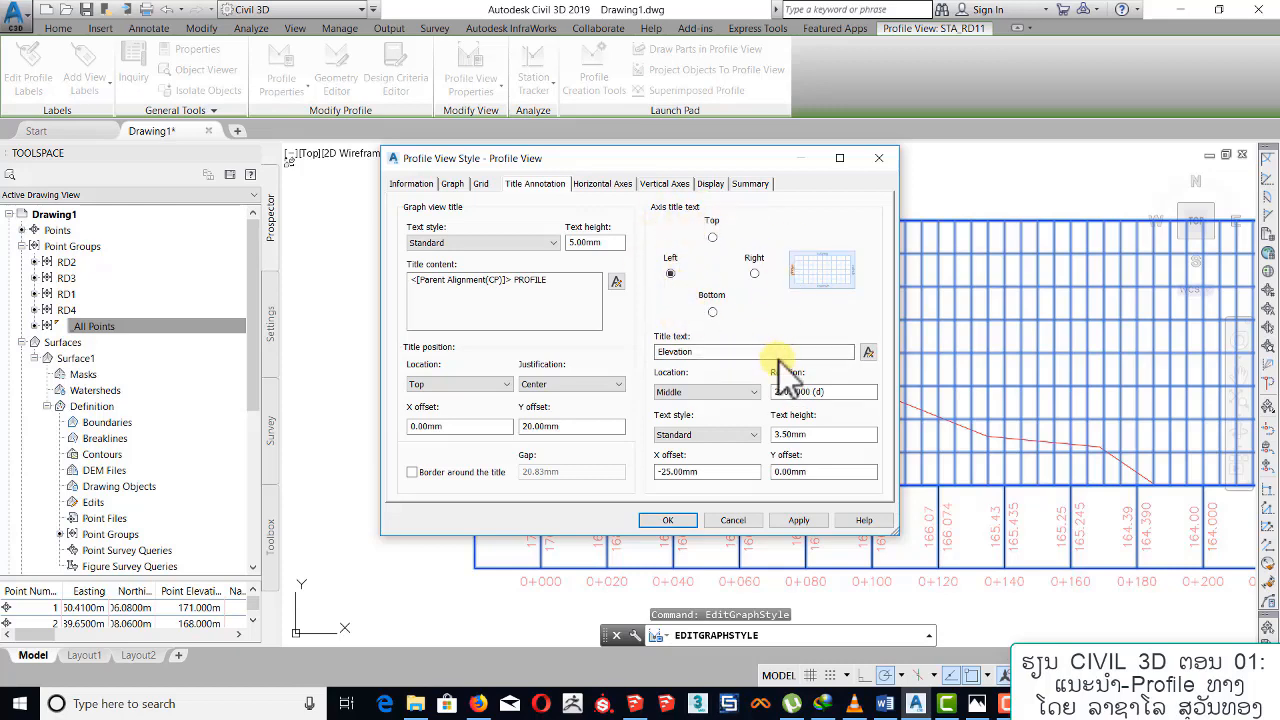
left_click_drag(588, 158, 752, 156)
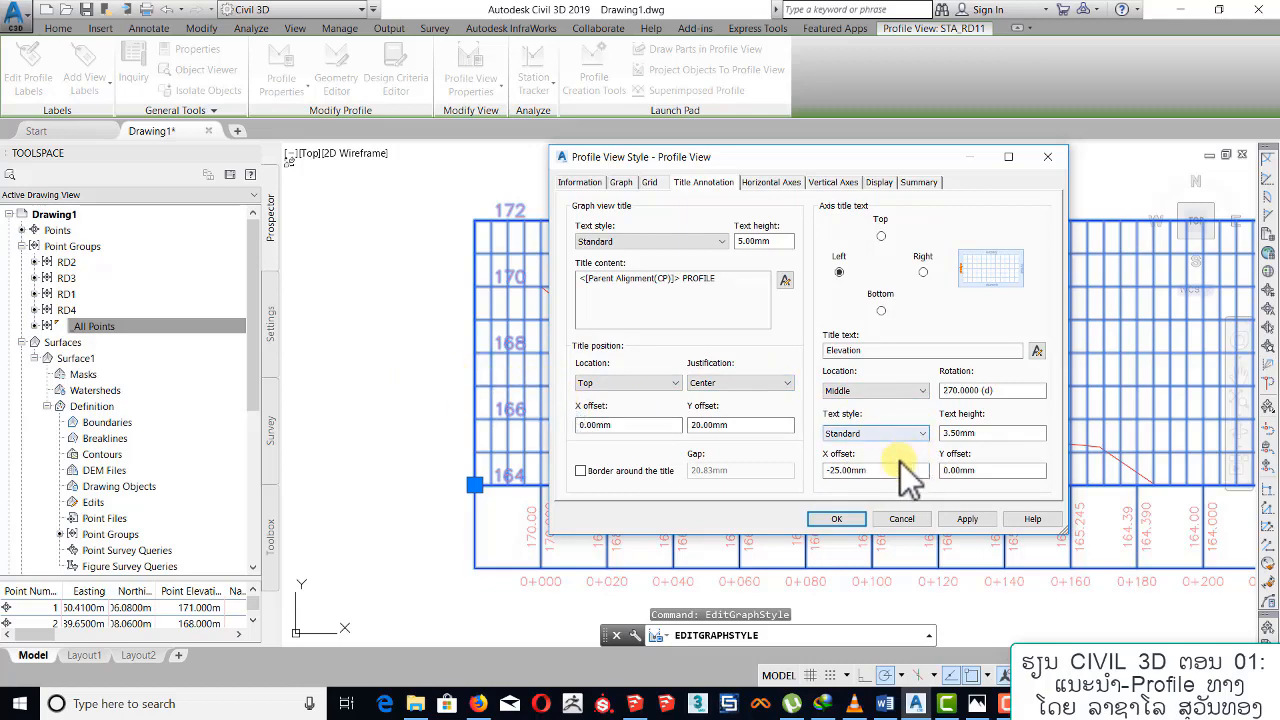
left_click(769, 183)
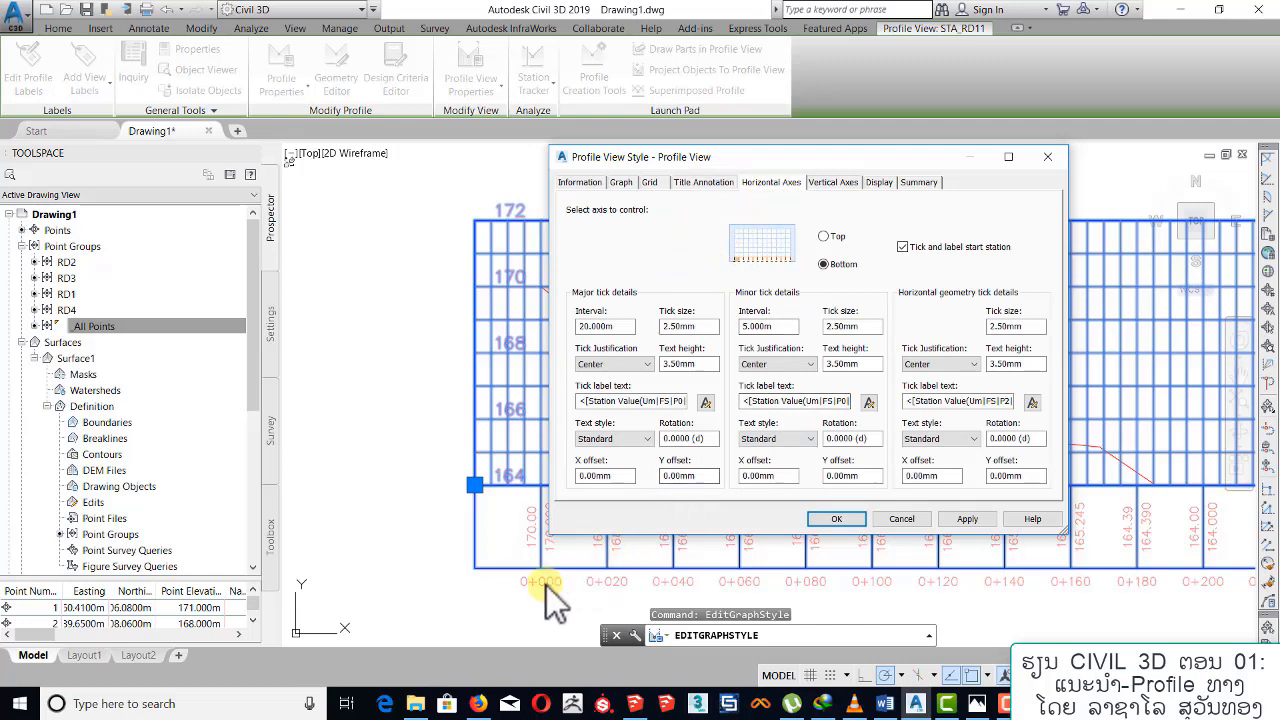
double_click(603, 326)
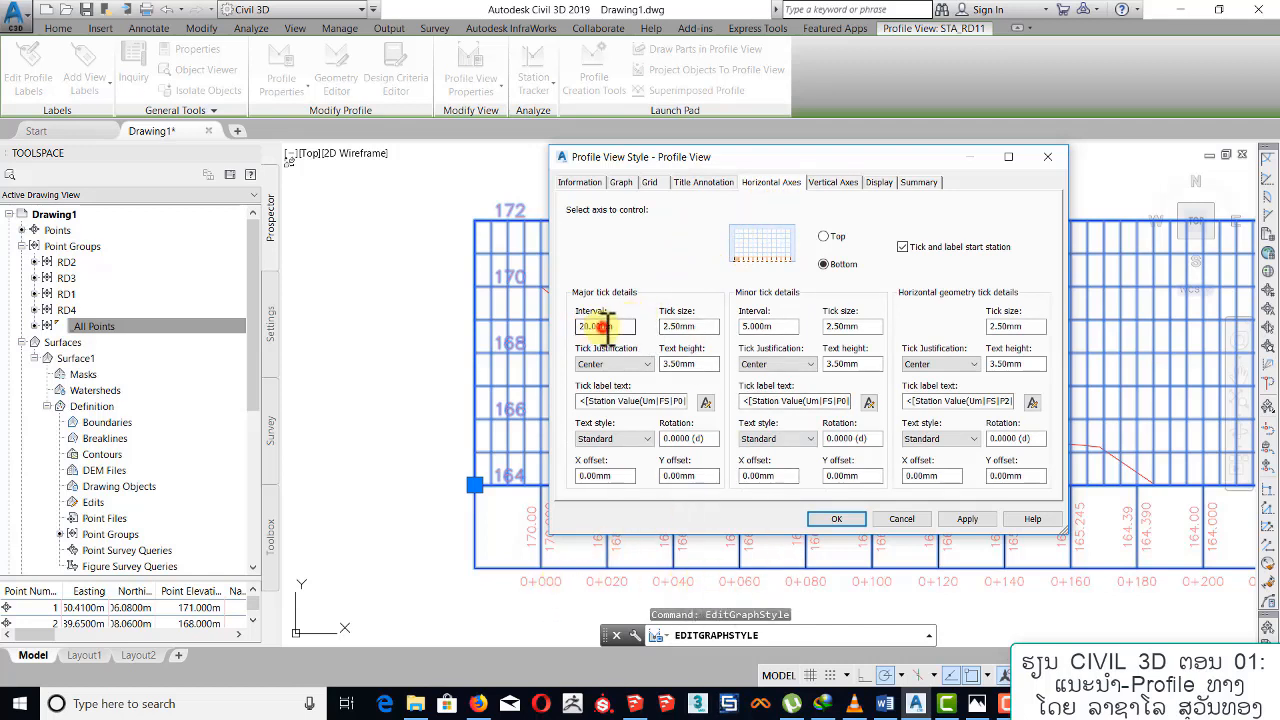
left_click_drag(606, 327, 564, 325)
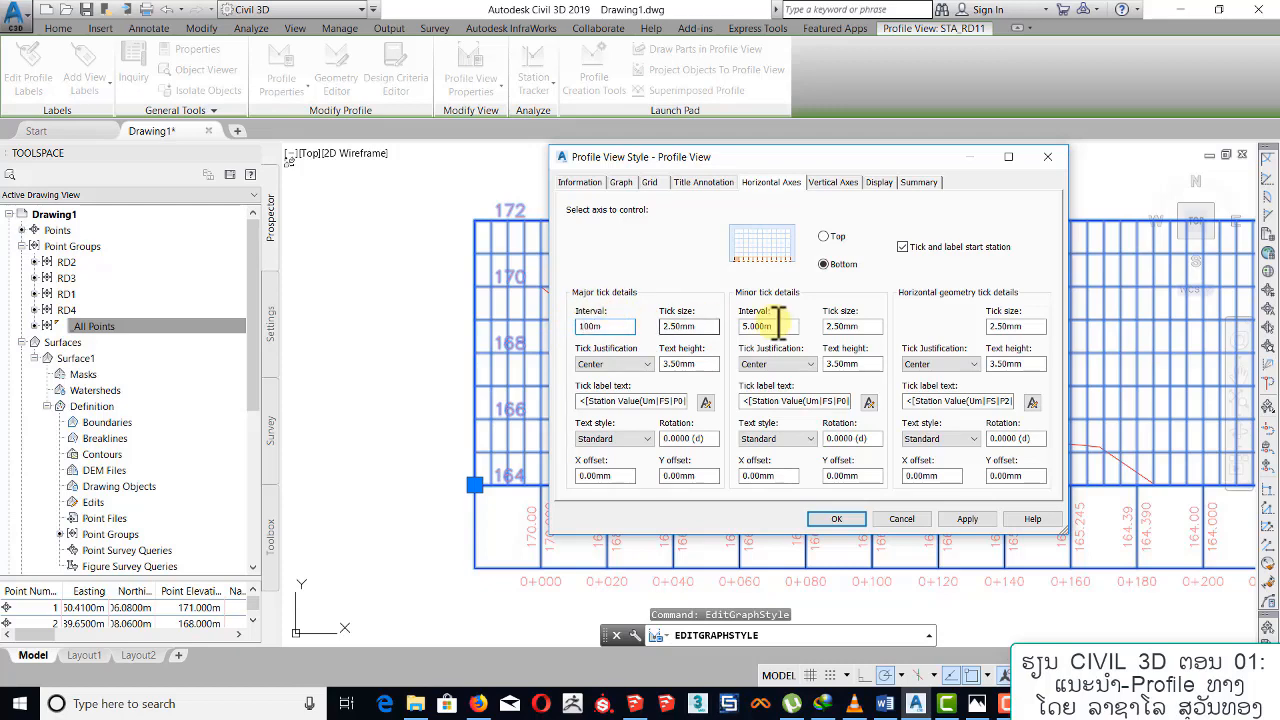
left_click_drag(766, 327, 720, 326)
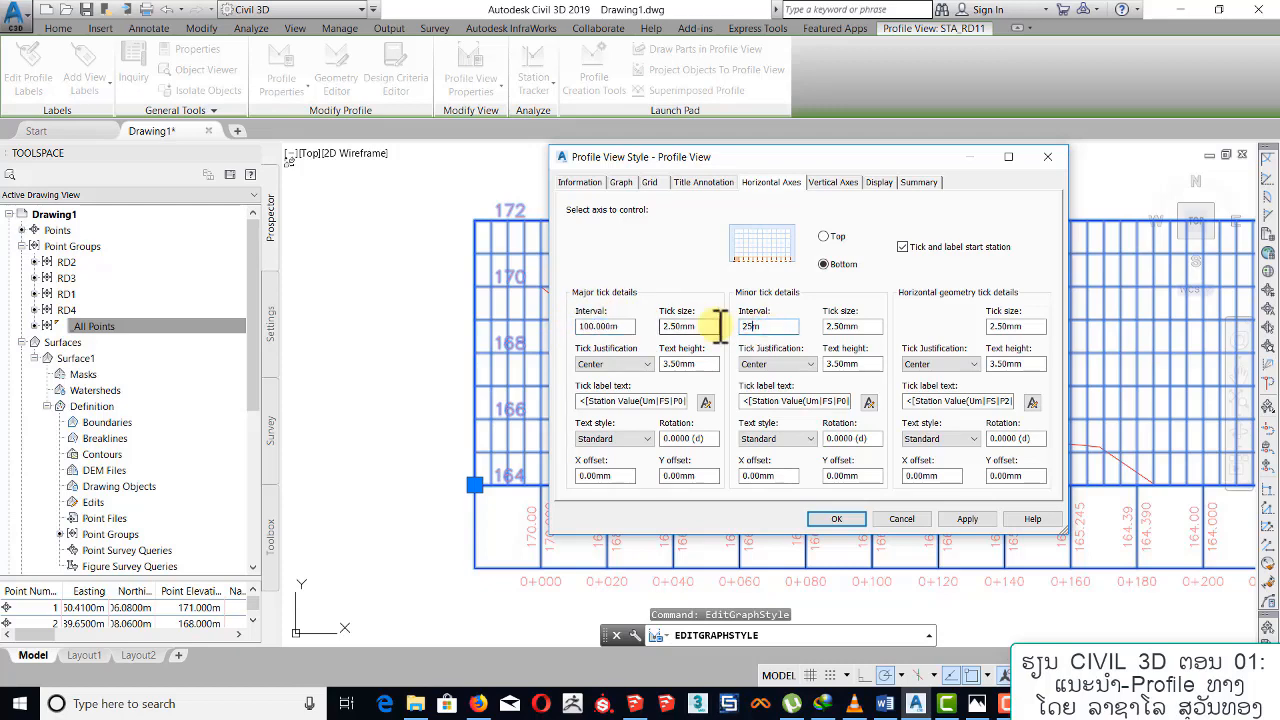
Make the left axis title visible in the plan display and apply the profile view style.
left_click(837, 186)
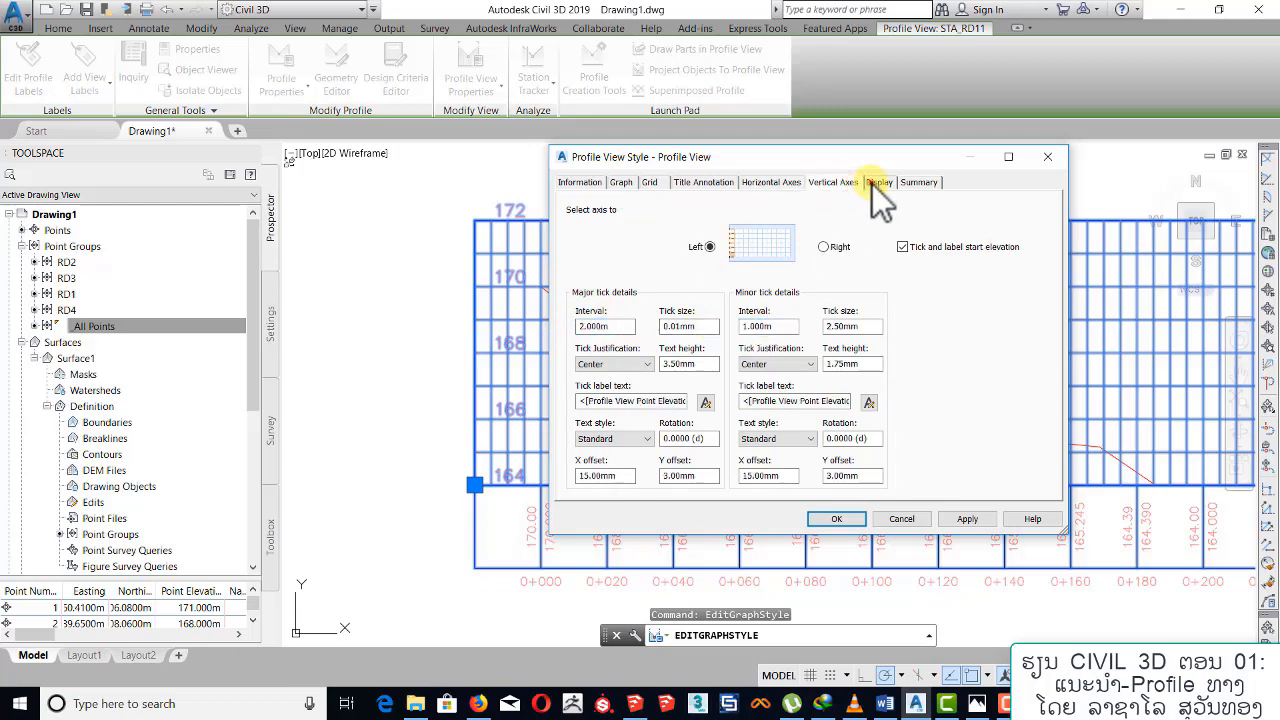
left_click(874, 184)
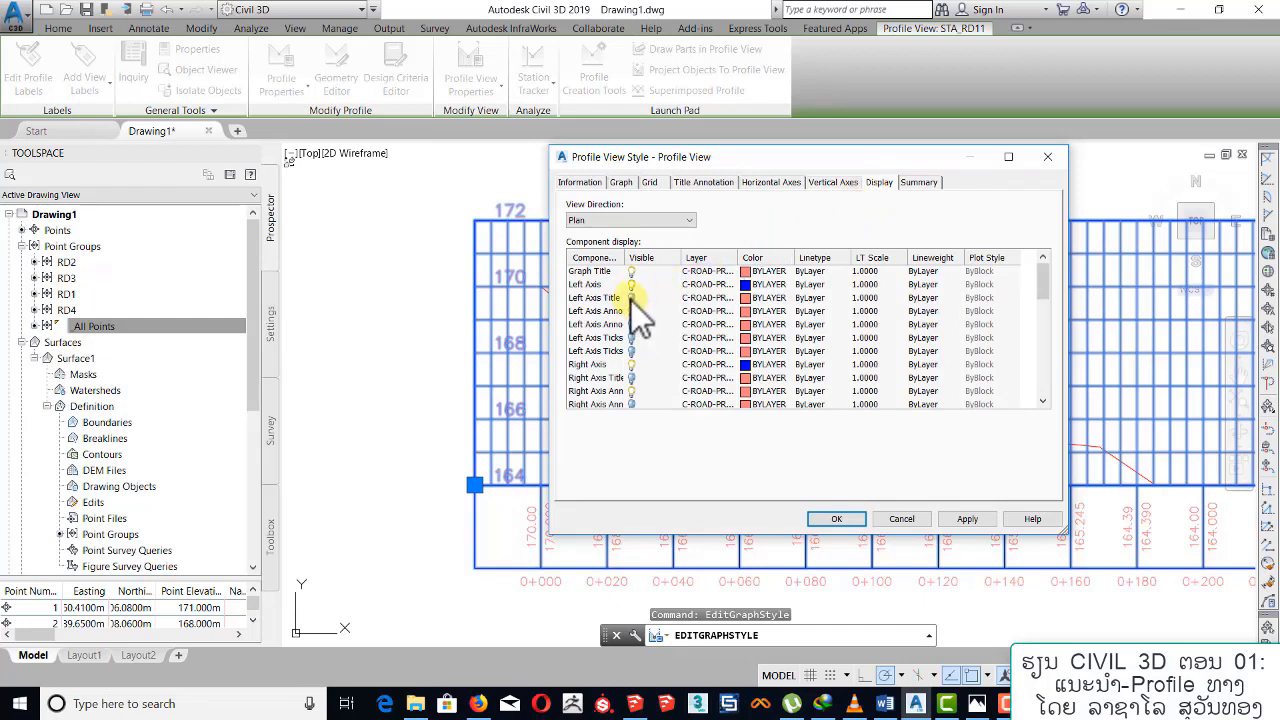
left_click(596, 299)
left_click(836, 518)
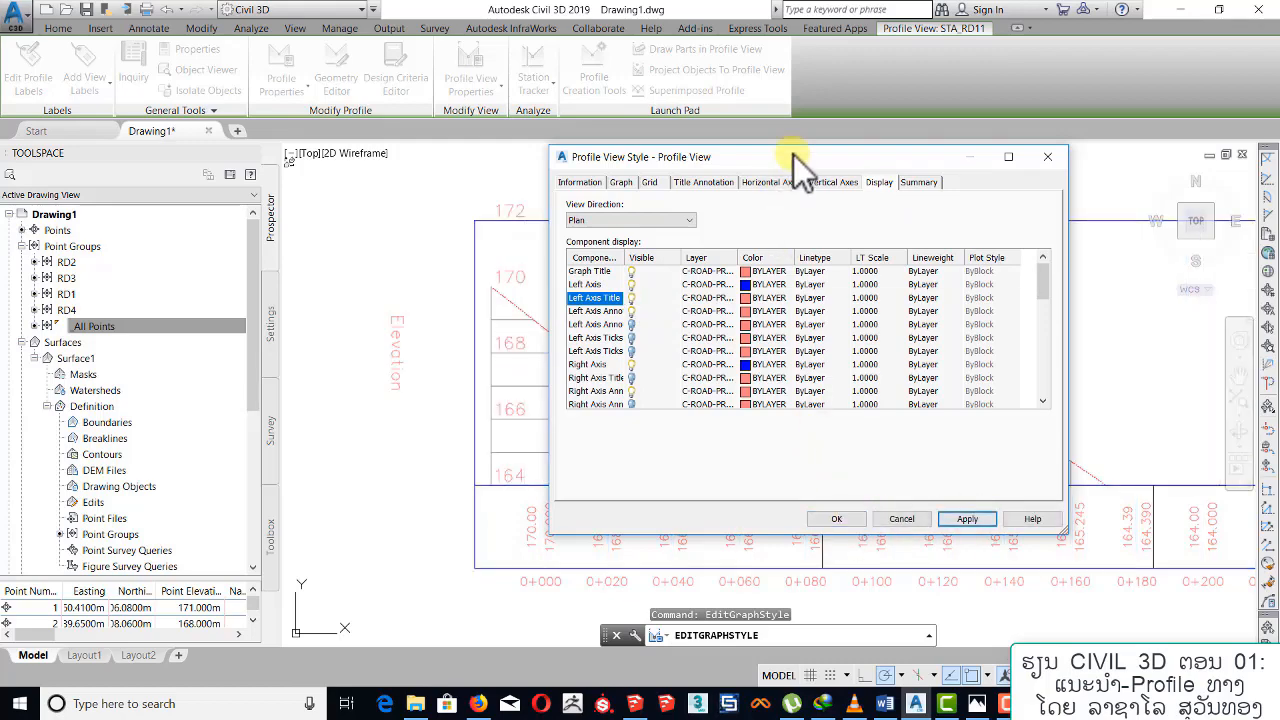
left_click_drag(794, 155, 587, 190)
left_click(631, 553)
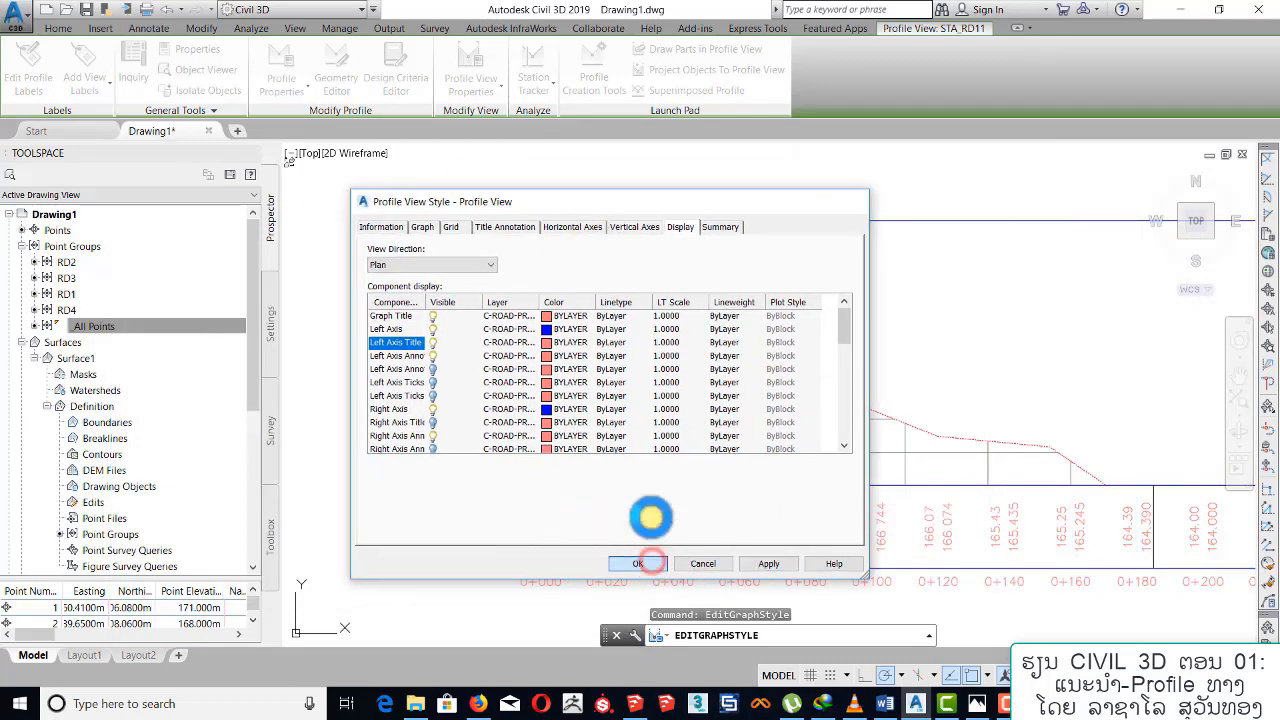
middle_click_drag(725, 412, 503, 391)
scroll(487, 391, "down", 6)
scroll(590, 385, "up", 5)
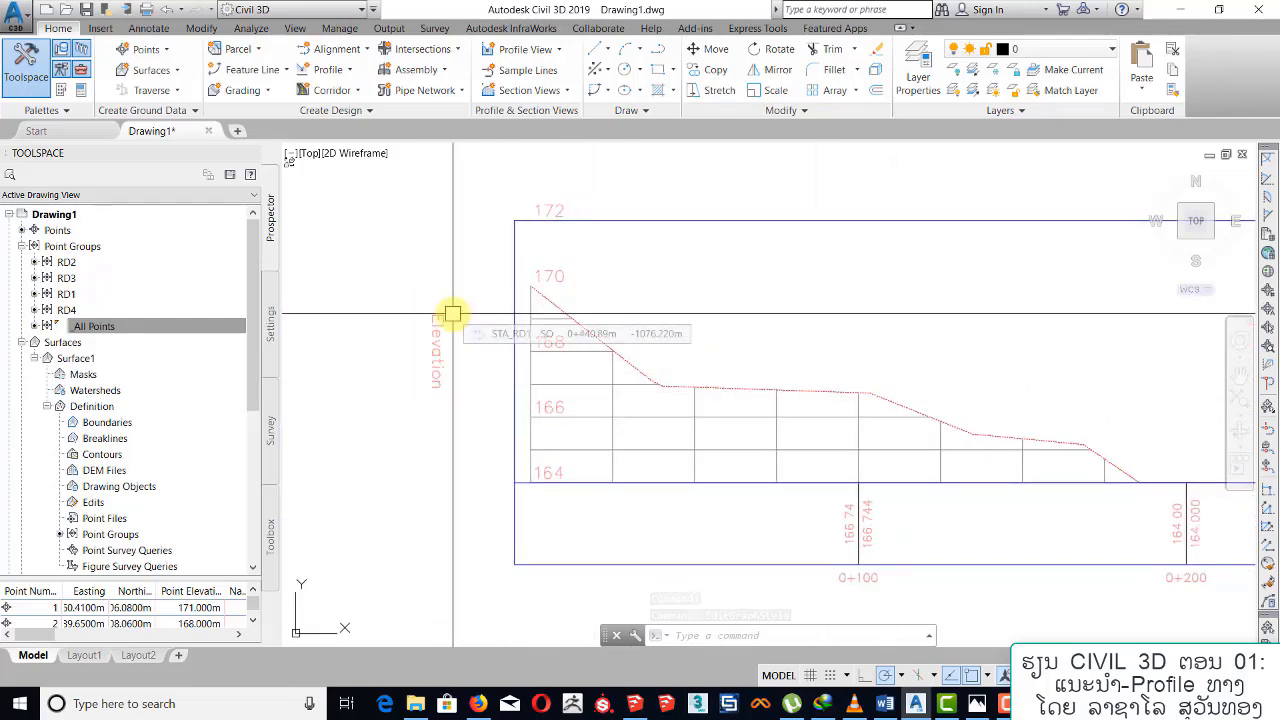
Reopen the STA_RD1 profile view's style and set the left axis title rotation to 90 degrees.
left_click(595, 388)
right_click(595, 388)
left_click(645, 557)
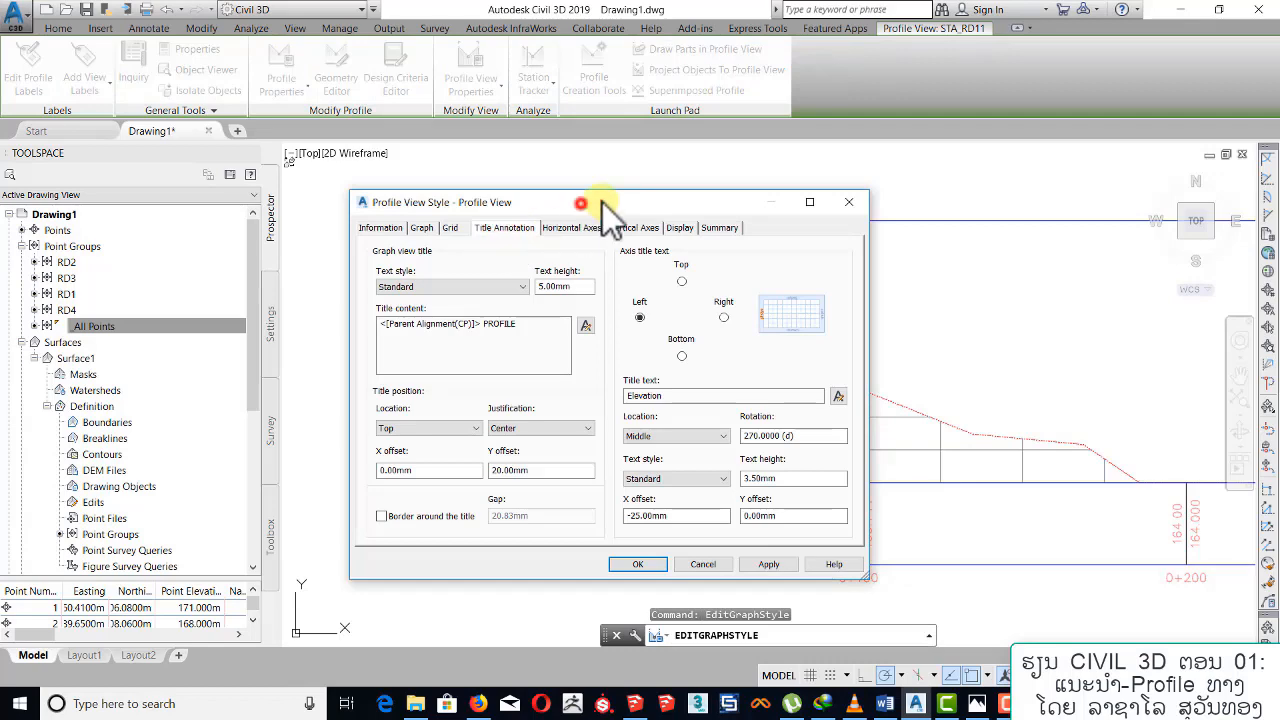
left_click_drag(602, 202, 802, 132)
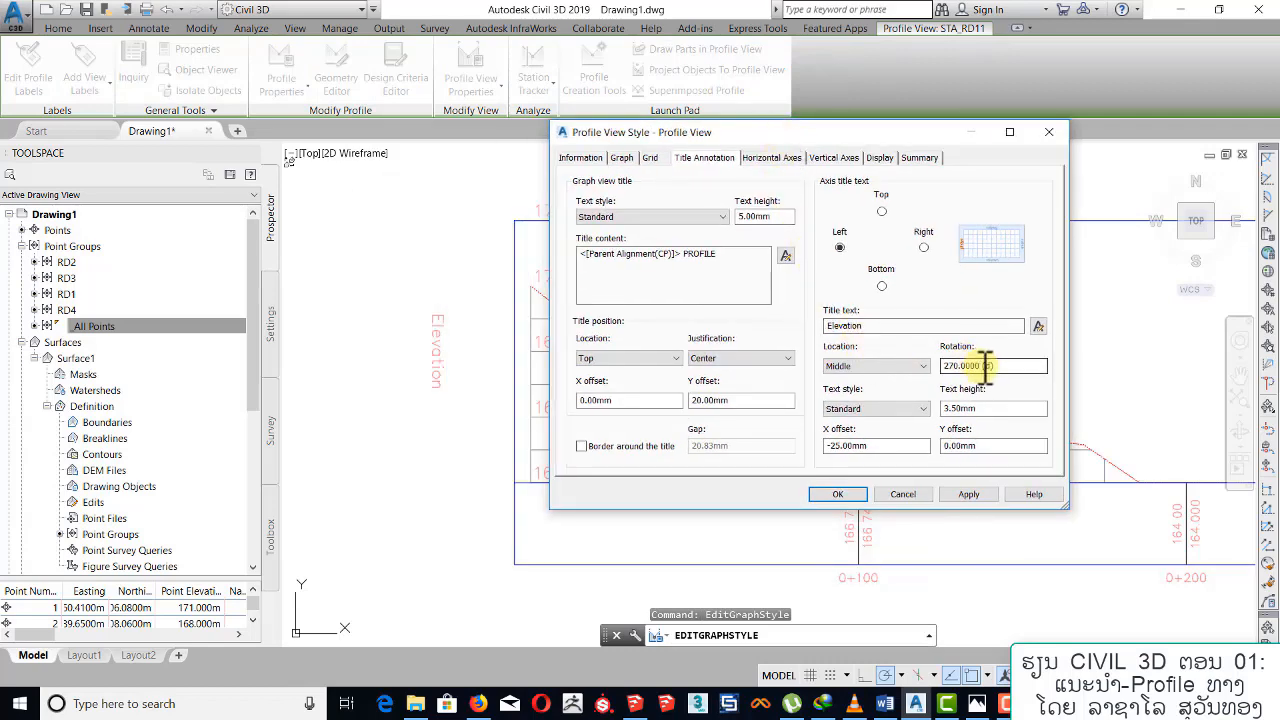
left_click_drag(982, 365, 892, 366)
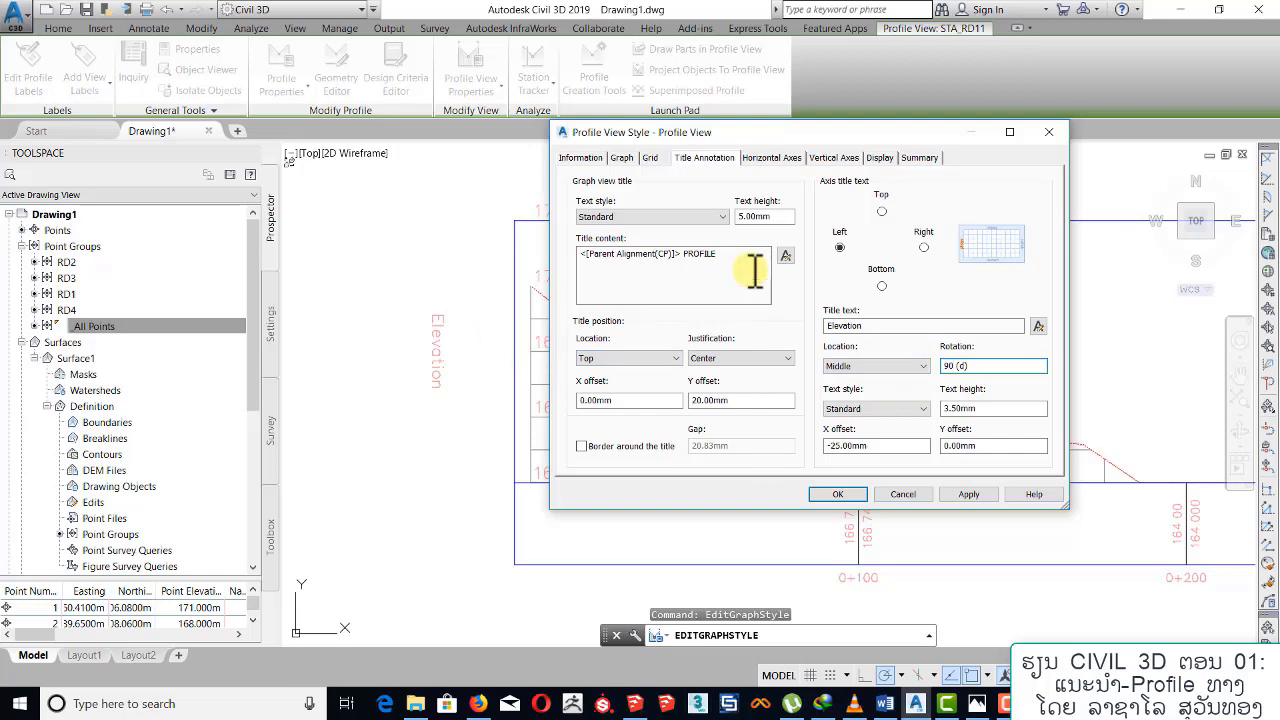
Set the left vertical axis X offset to -10 mm for both major and minor tick labels and apply.
left_click(828, 158)
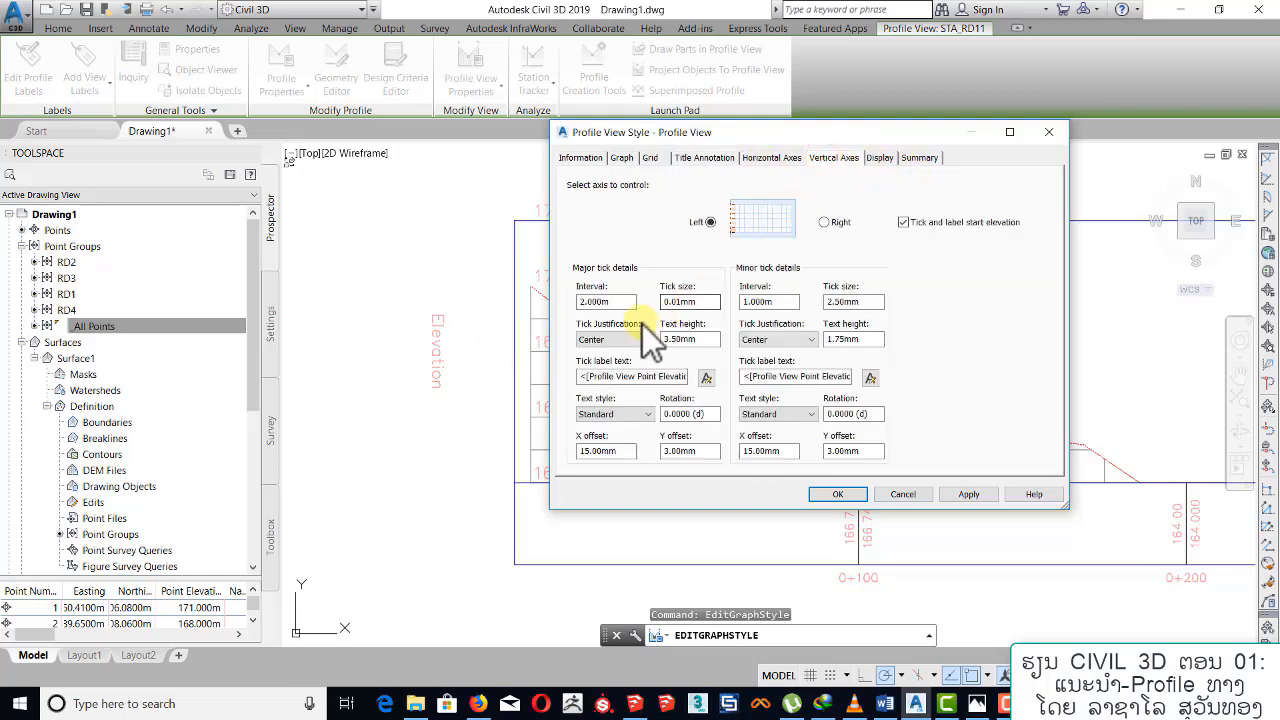
mouse_move(582, 450)
left_mouse_down()
mouse_move(607, 455)
mouse_move(564, 454)
left_mouse_up()
type("-10")
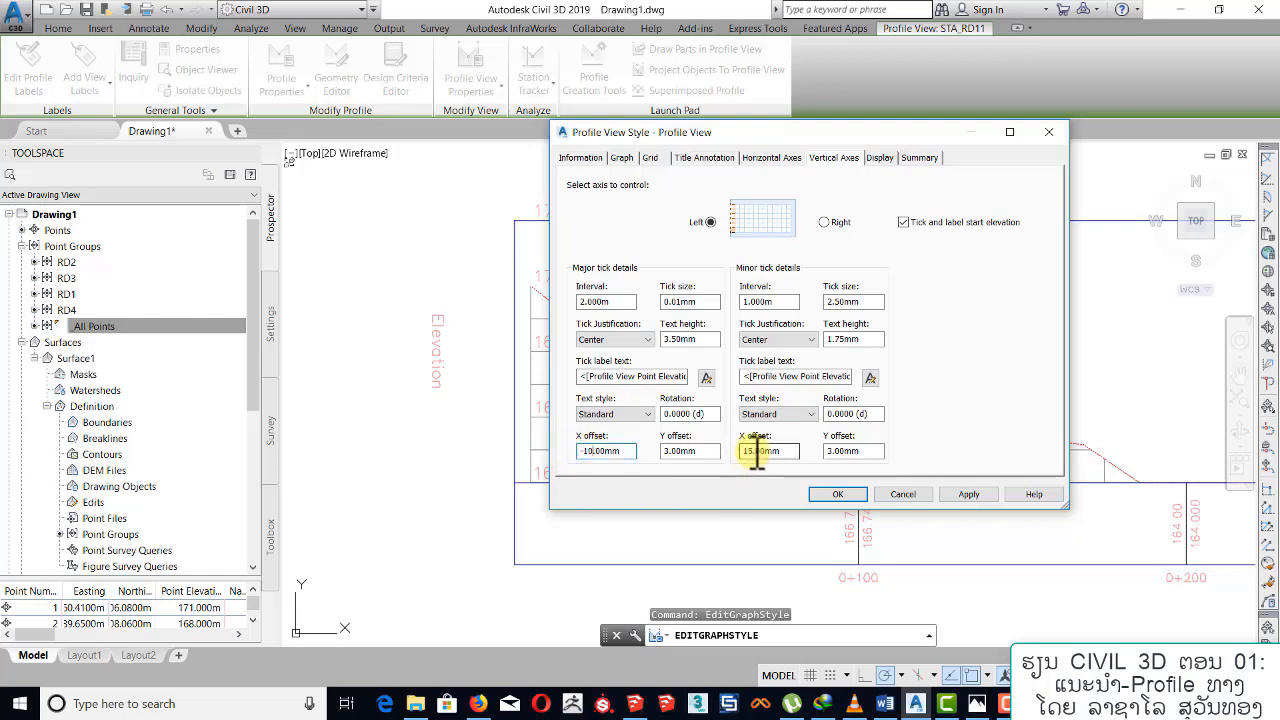
left_click_drag(757, 451, 740, 455)
type("-10")
left_click(968, 494)
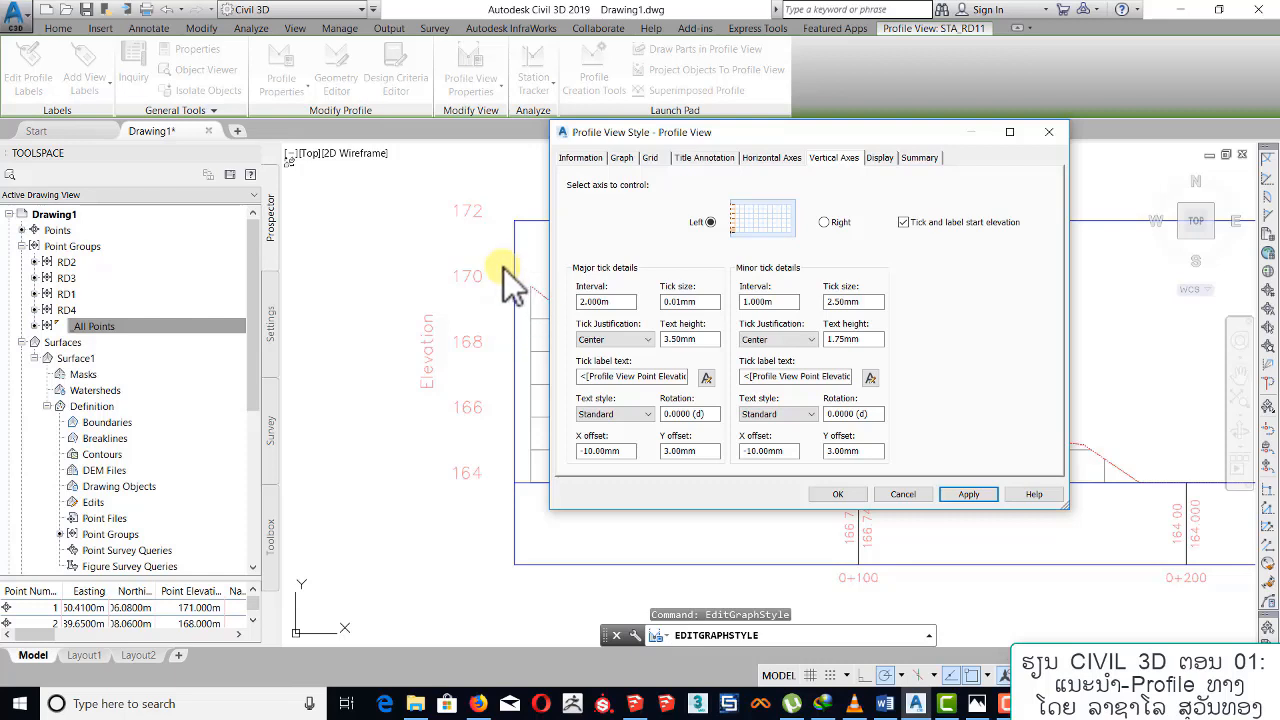
Set the left axis major tick size to 2.5 mm and make its major and minor ticks visible.
left_click_drag(681, 302, 639, 302)
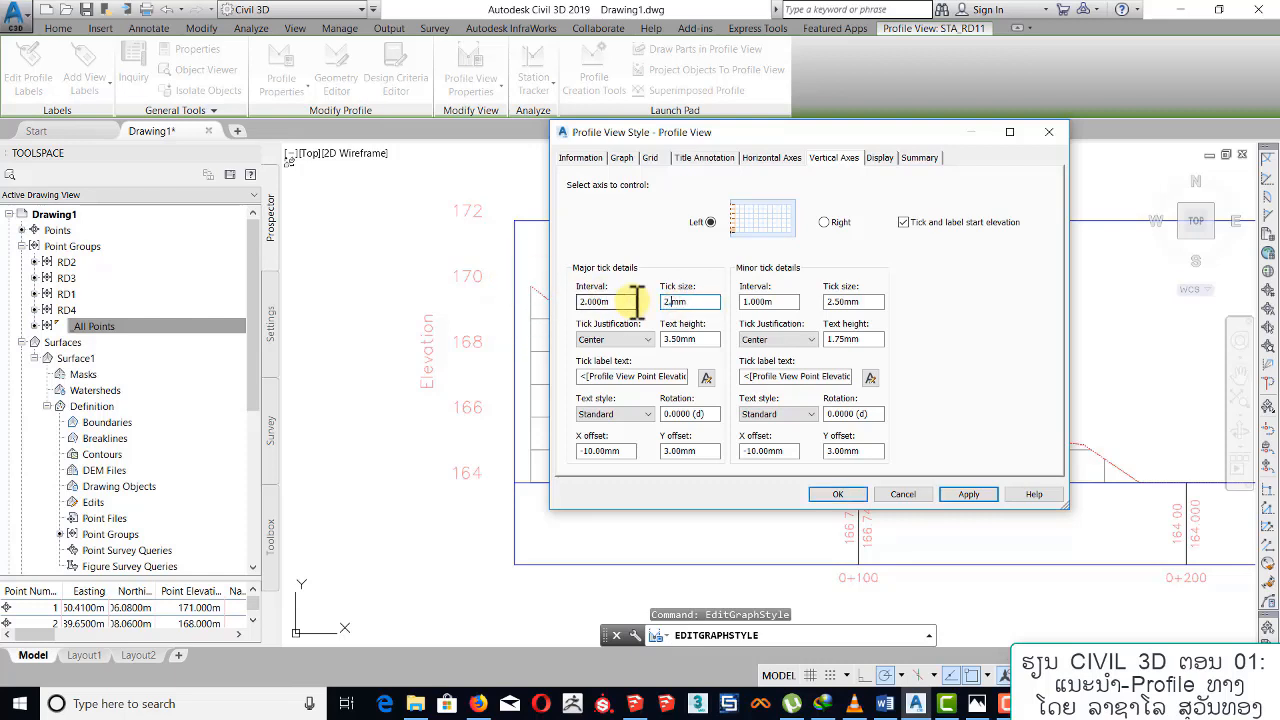
left_click(955, 497)
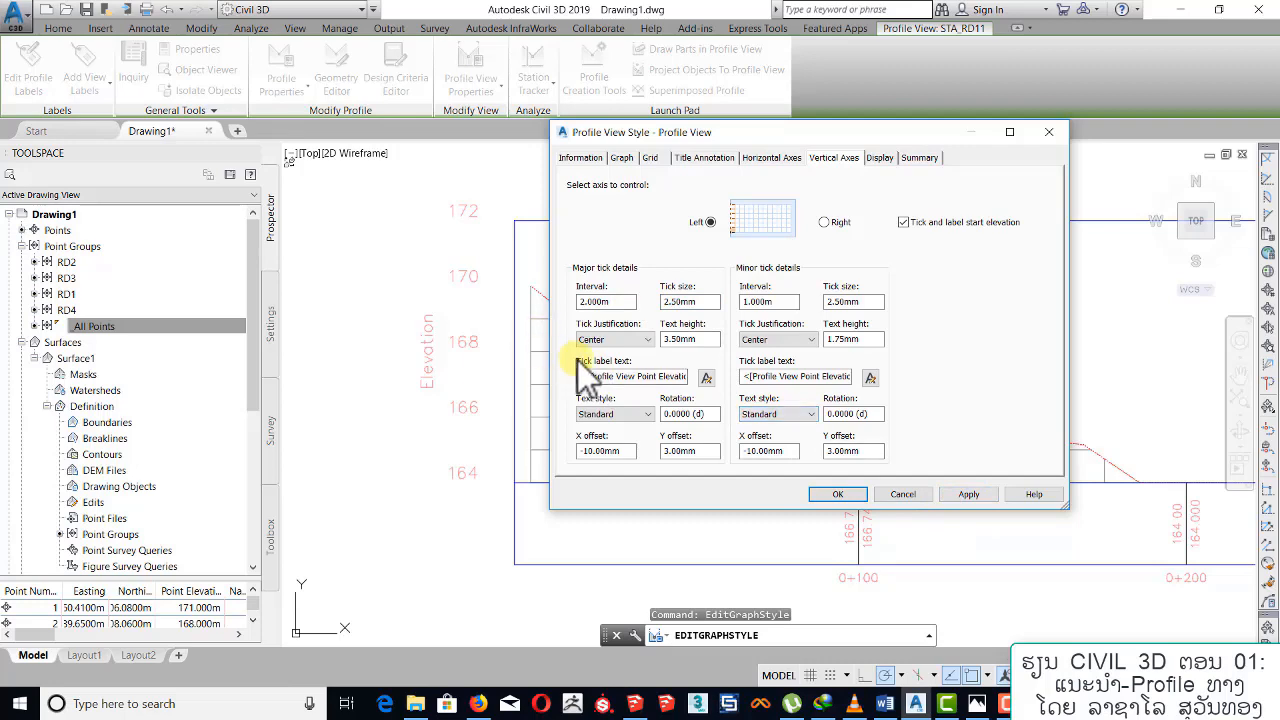
left_click(882, 158)
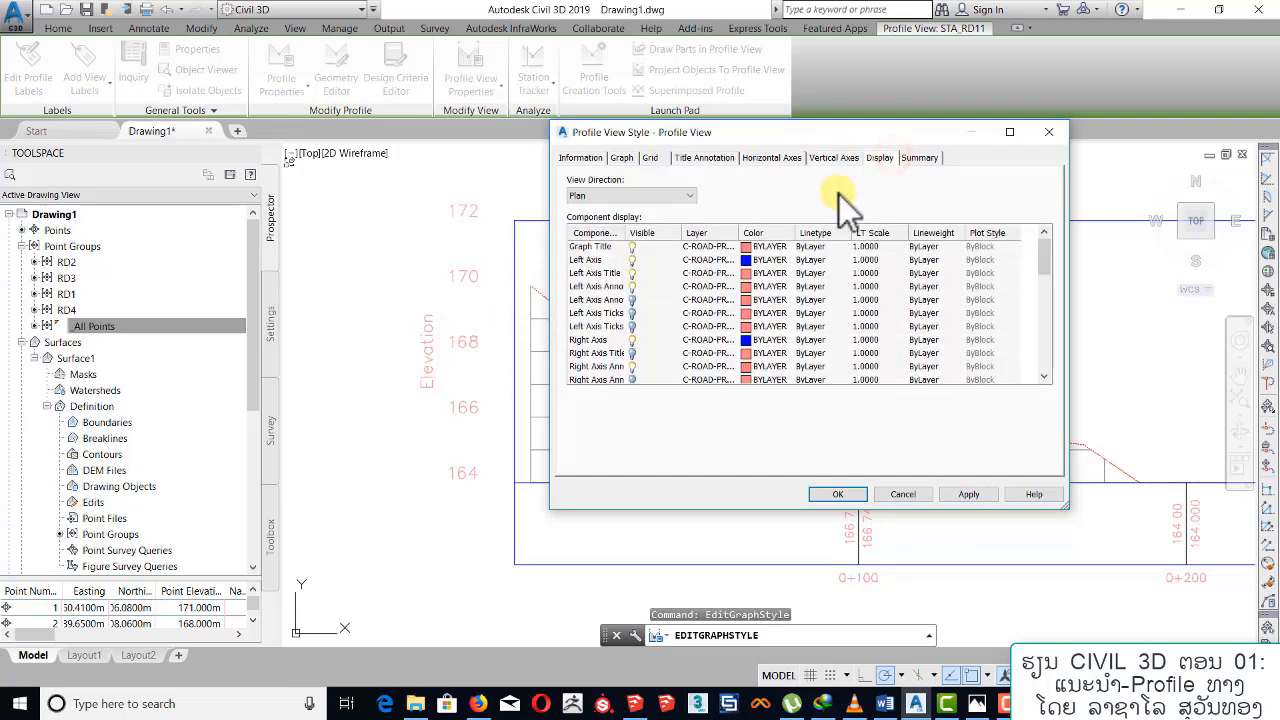
left_click(632, 314)
left_click(633, 326)
left_click(960, 495)
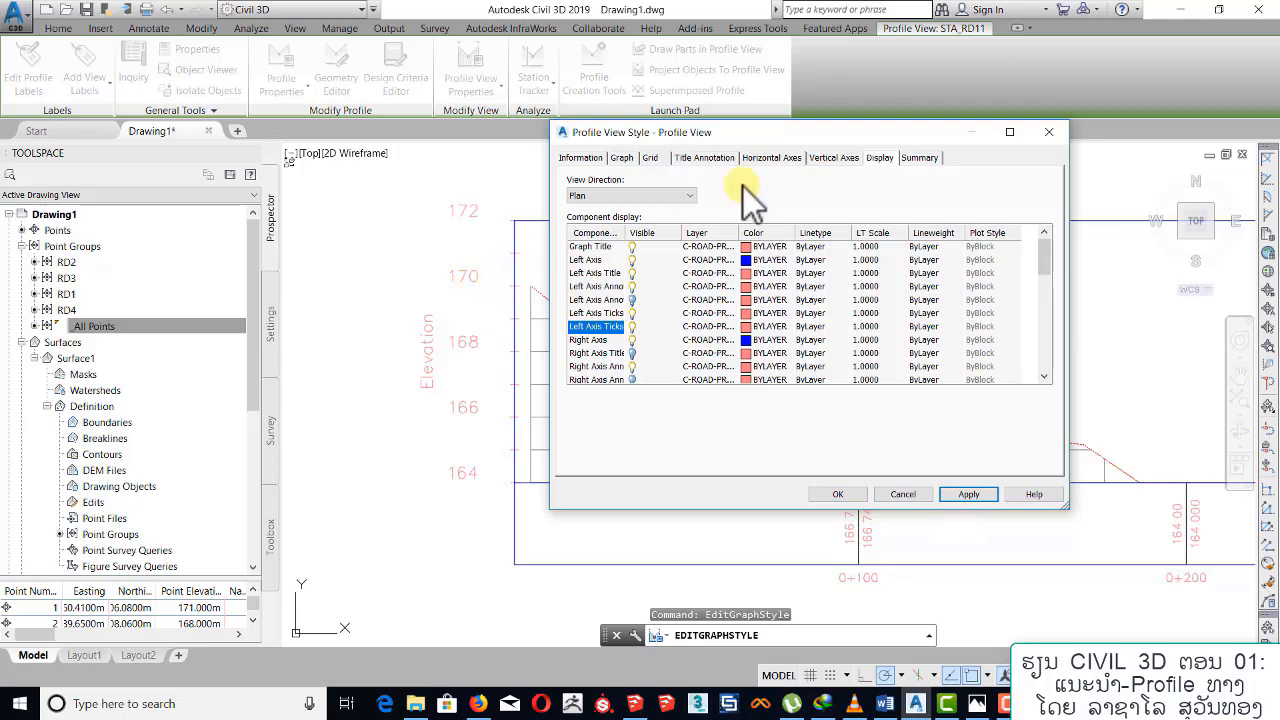
Set the left vertical axis major and minor X offsets to -5 mm and accept the profile view style.
left_click(818, 158)
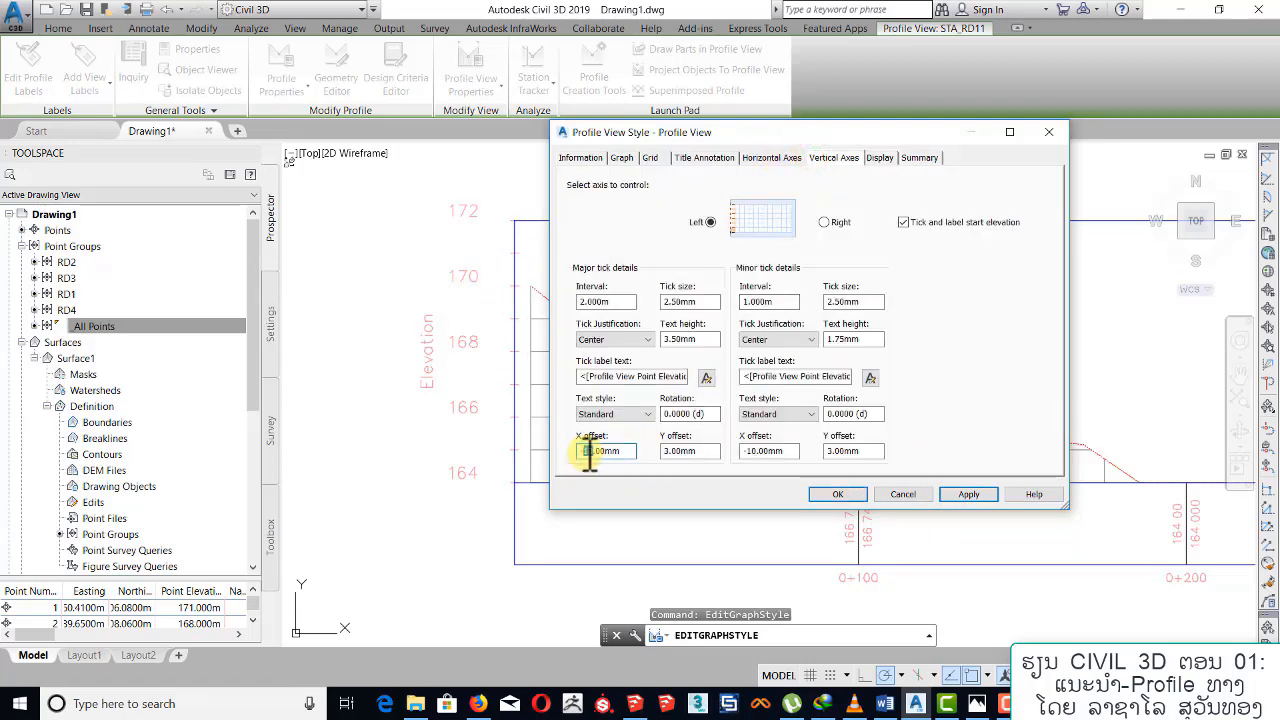
key("BackSpace")
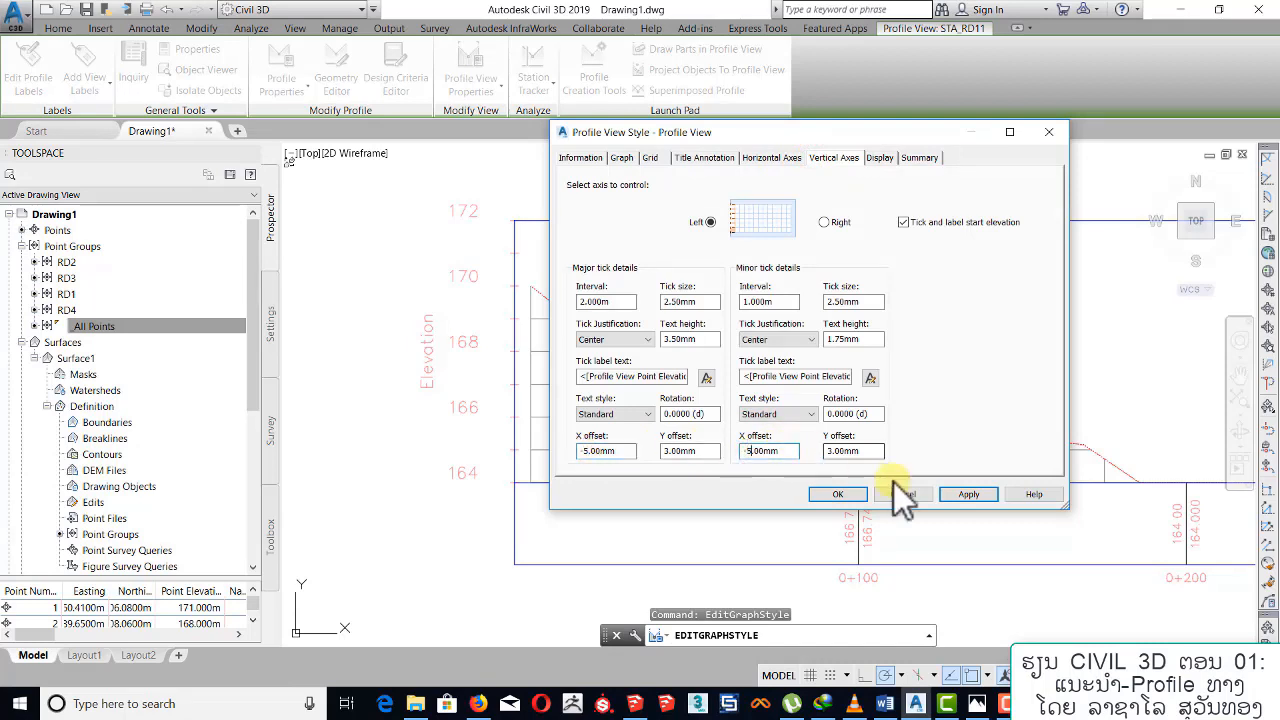
left_click(964, 494)
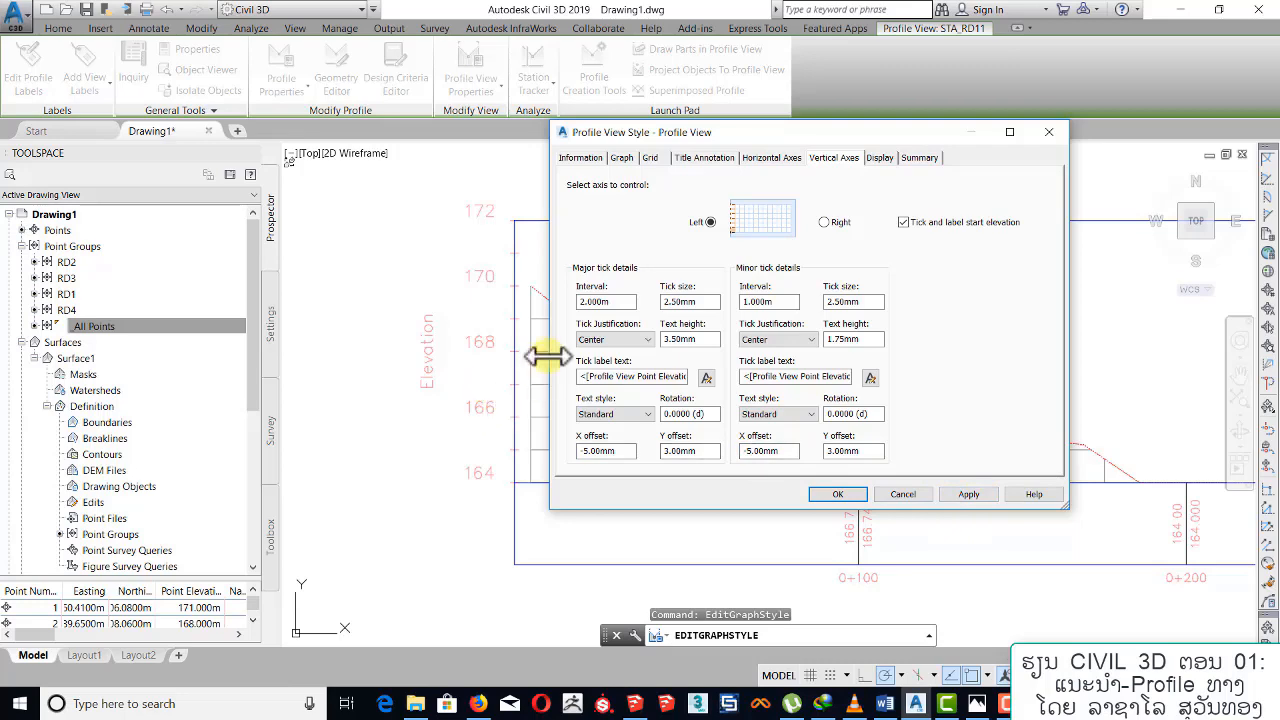
left_click(840, 494)
scroll(845, 460, "down", 4)
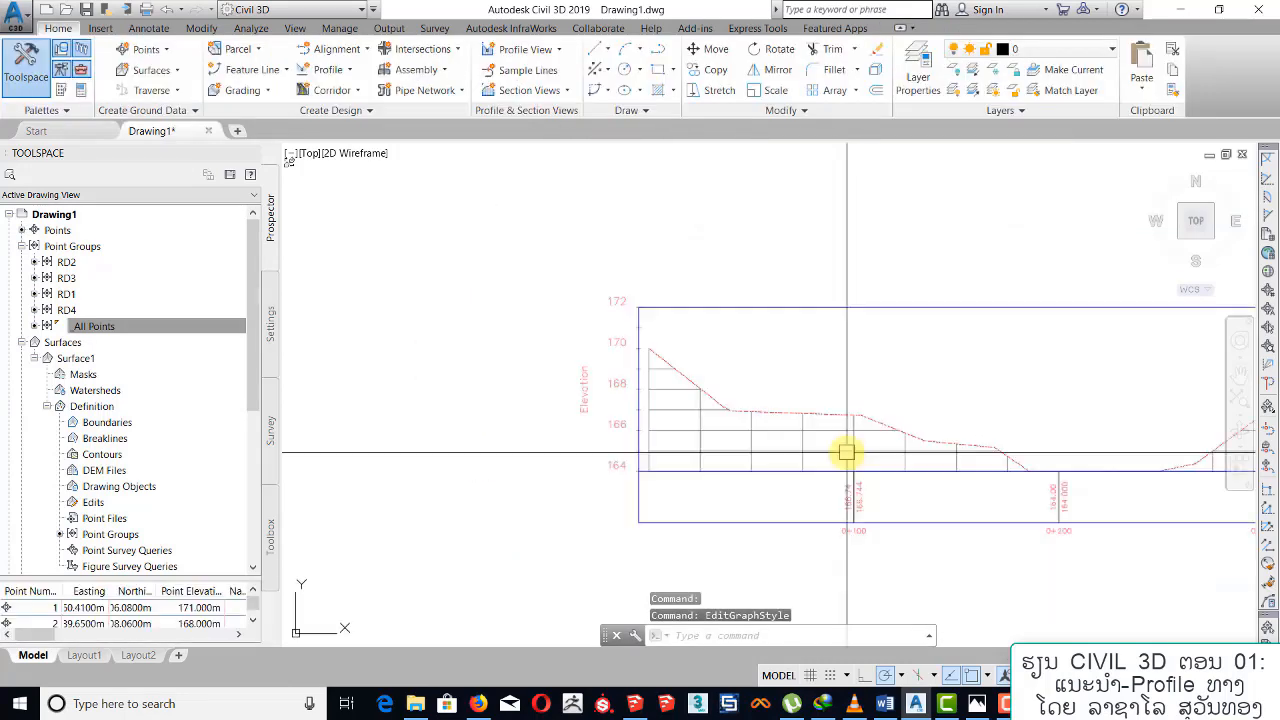
middle_click_drag(883, 424, 482, 367)
scroll(632, 388, "down", 2)
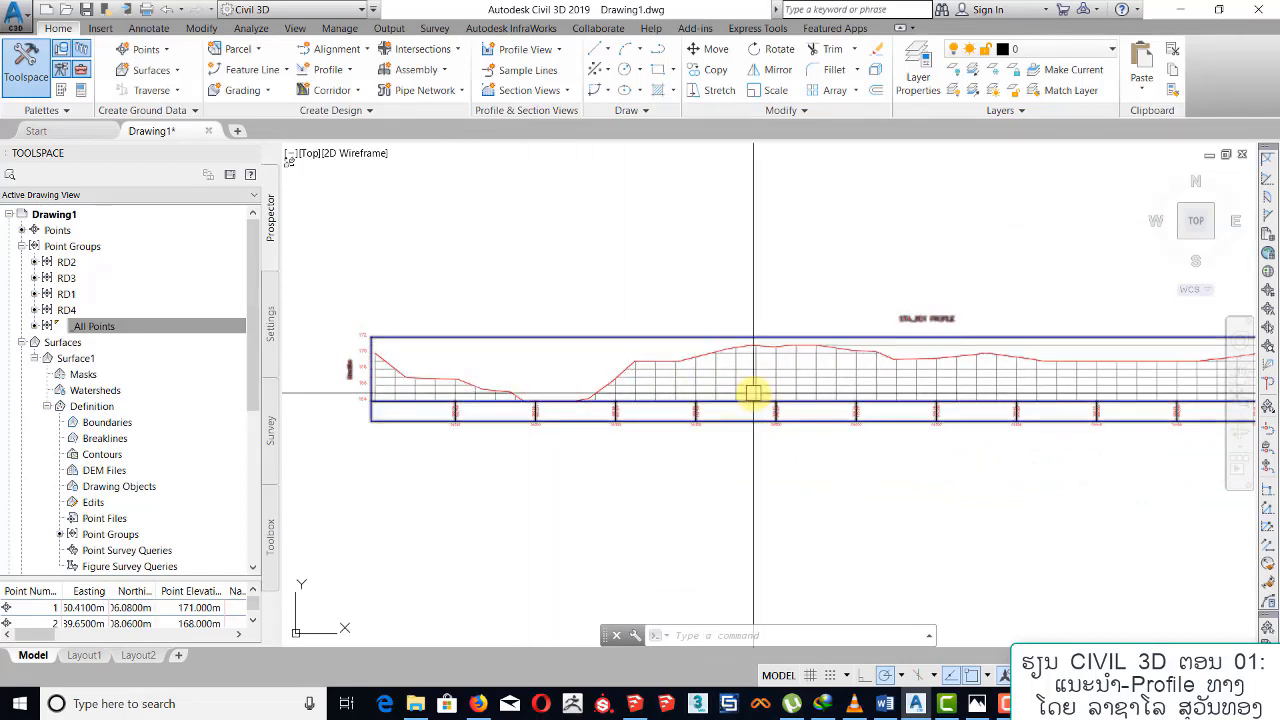
Create a layout profile named FG_TOP_RD1 in the STA_RD1 profile view with Design Profile style and Complete Label Set.
mouse_move(753, 392)
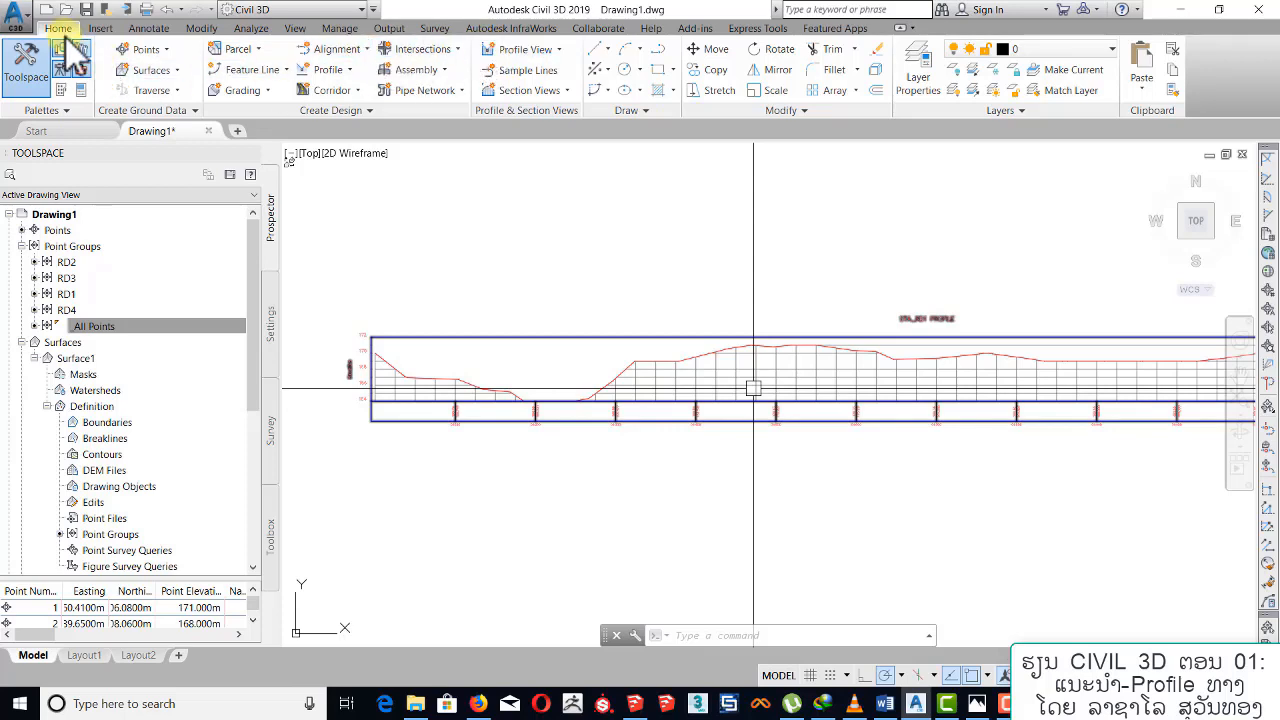
left_click(340, 70)
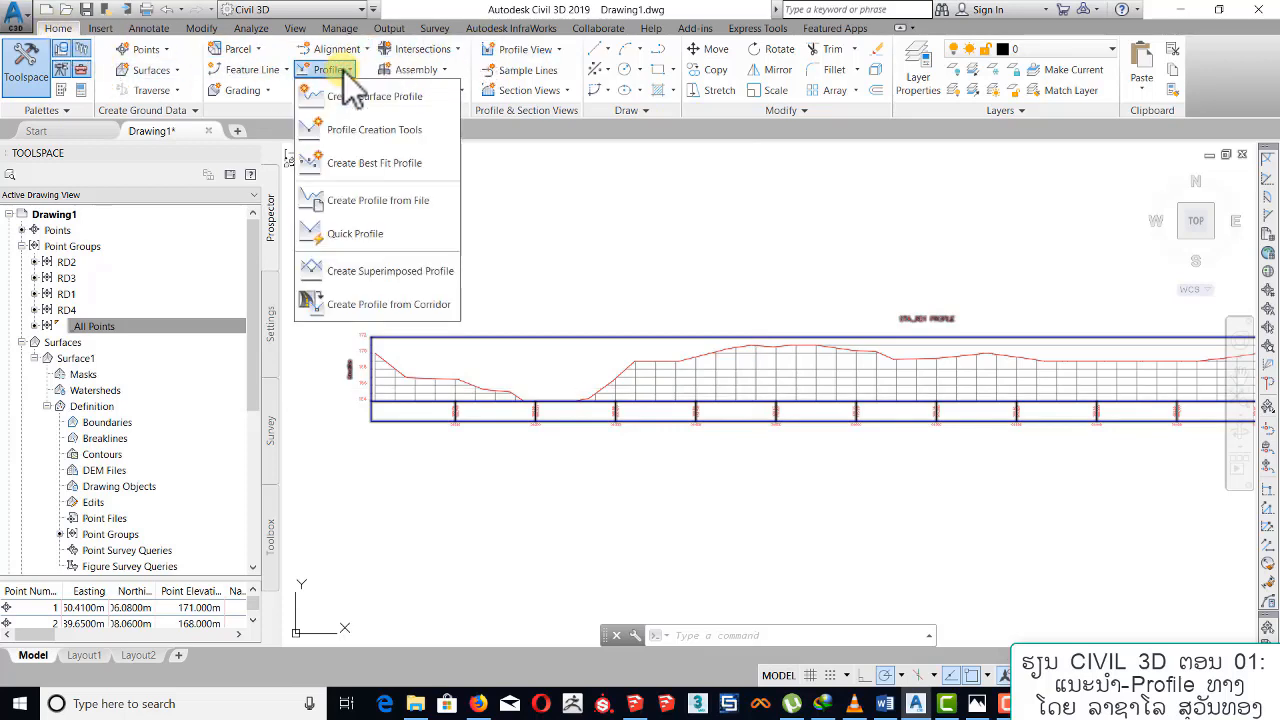
left_click(368, 131)
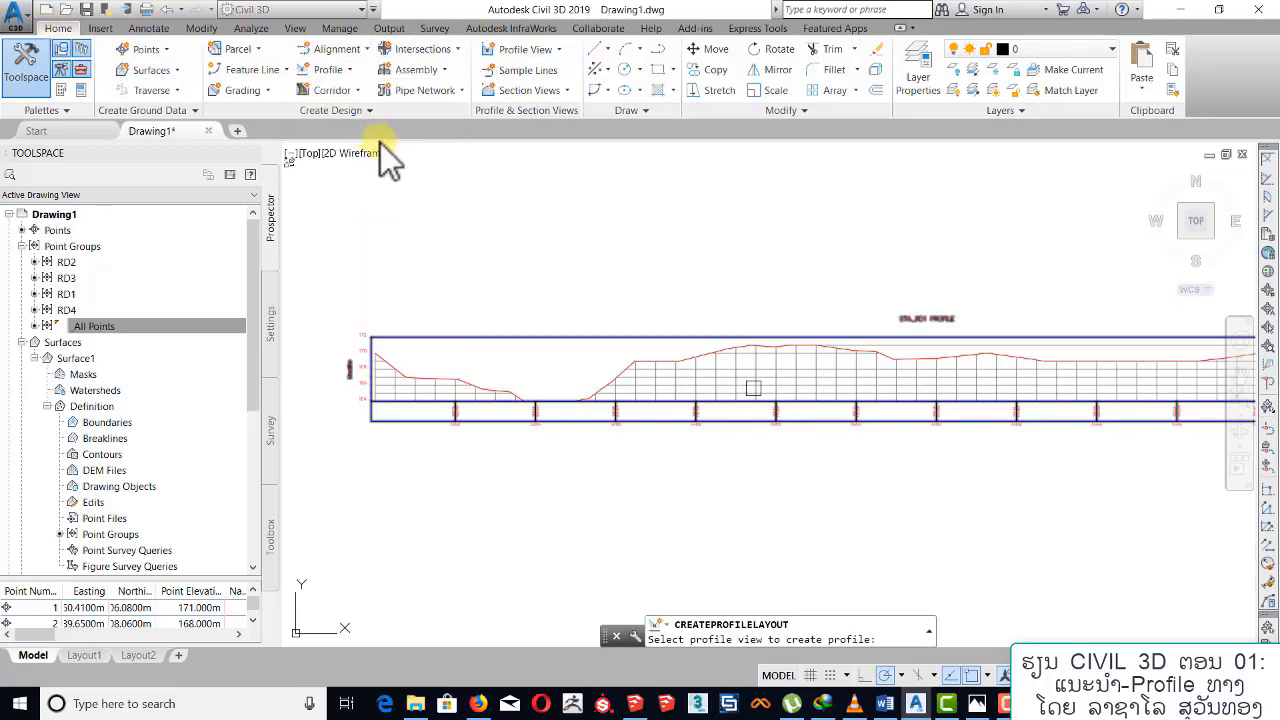
left_click(663, 378)
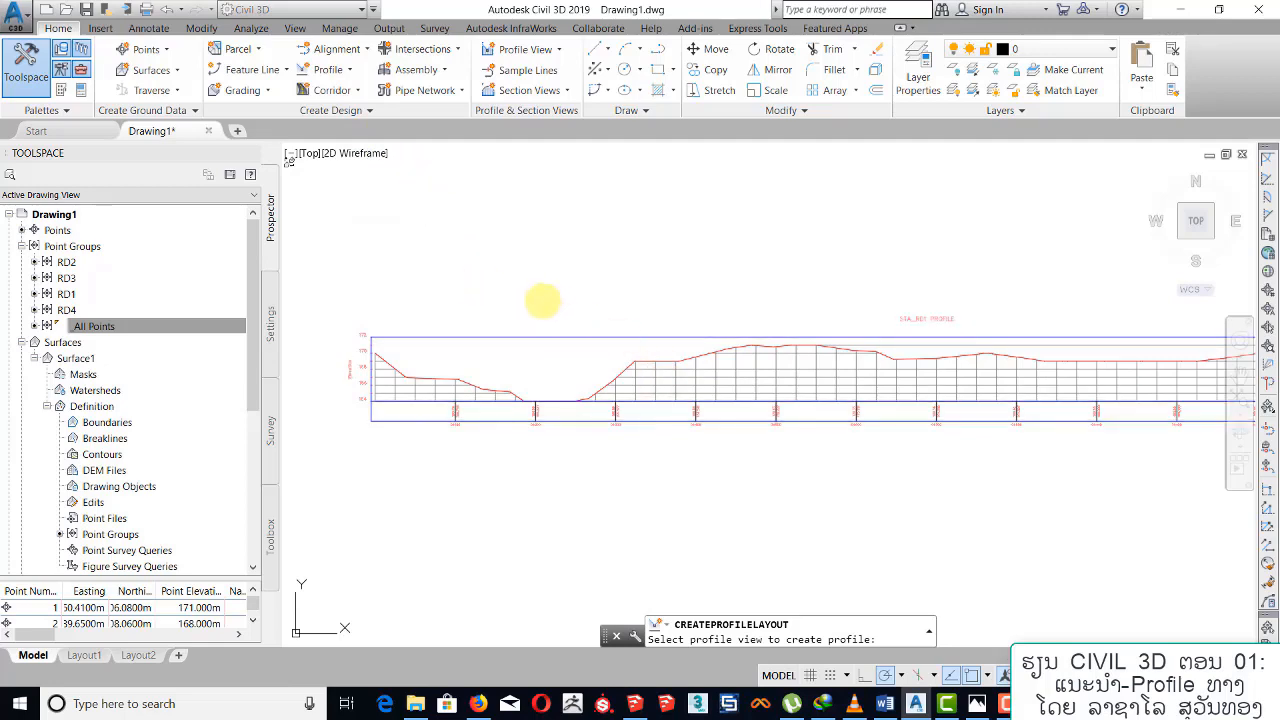
left_click_drag(701, 213, 492, 222)
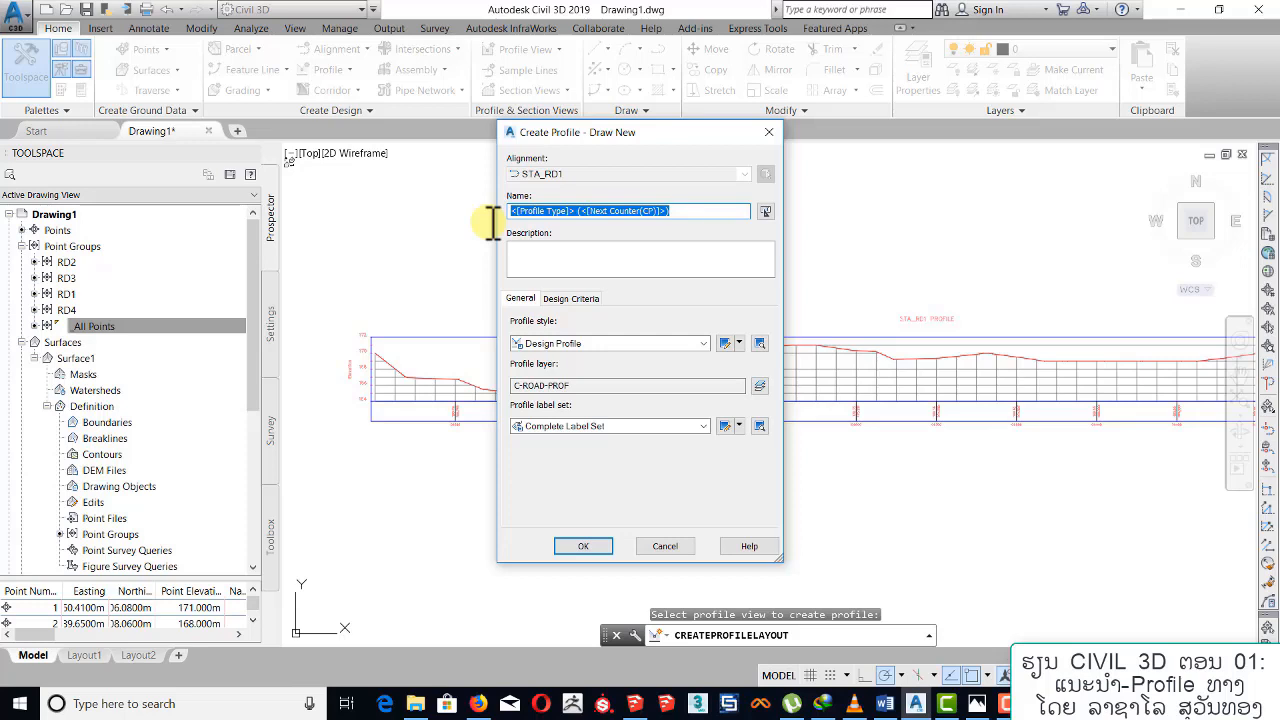
type("FG_TOP_RD1")
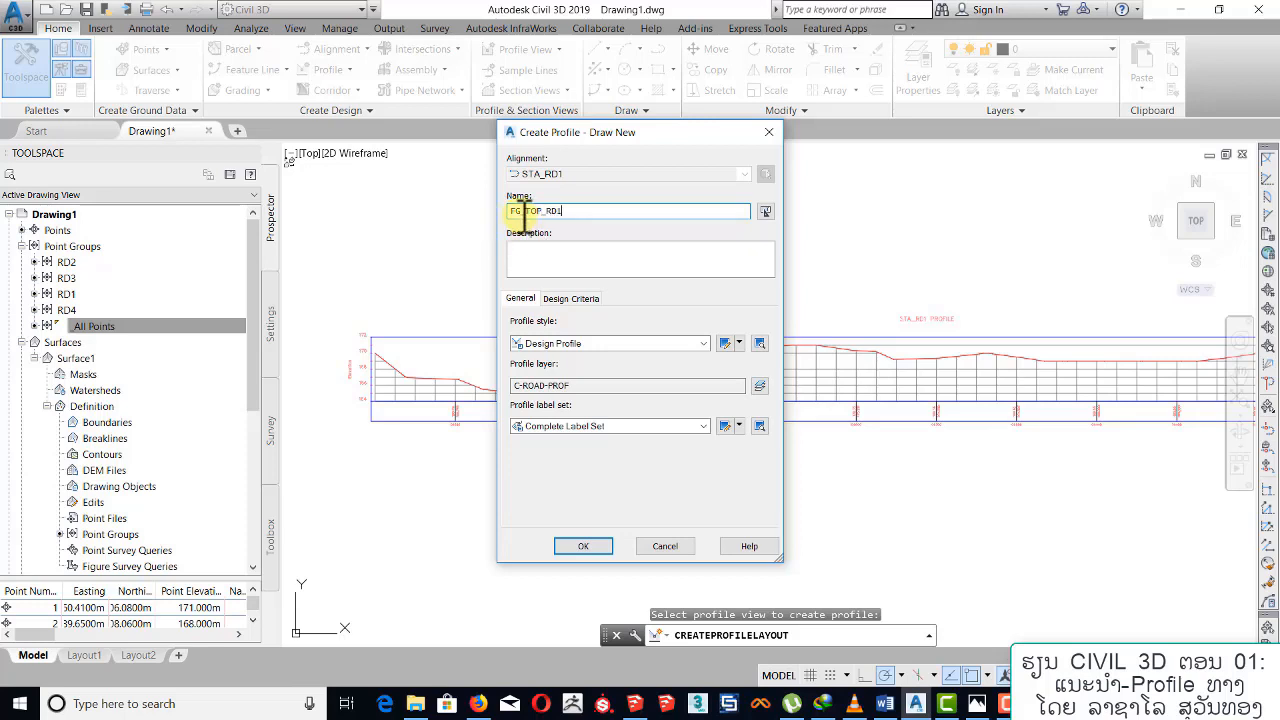
left_click_drag(506, 212, 555, 213)
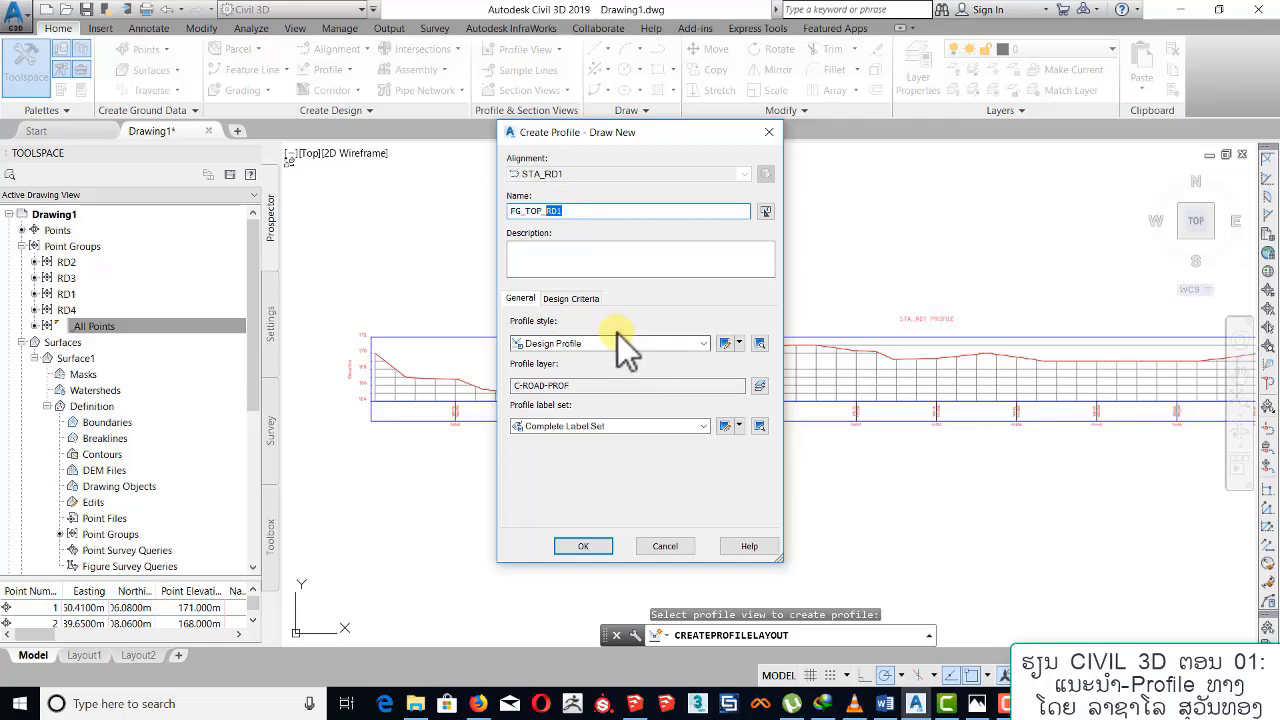
left_click(597, 549)
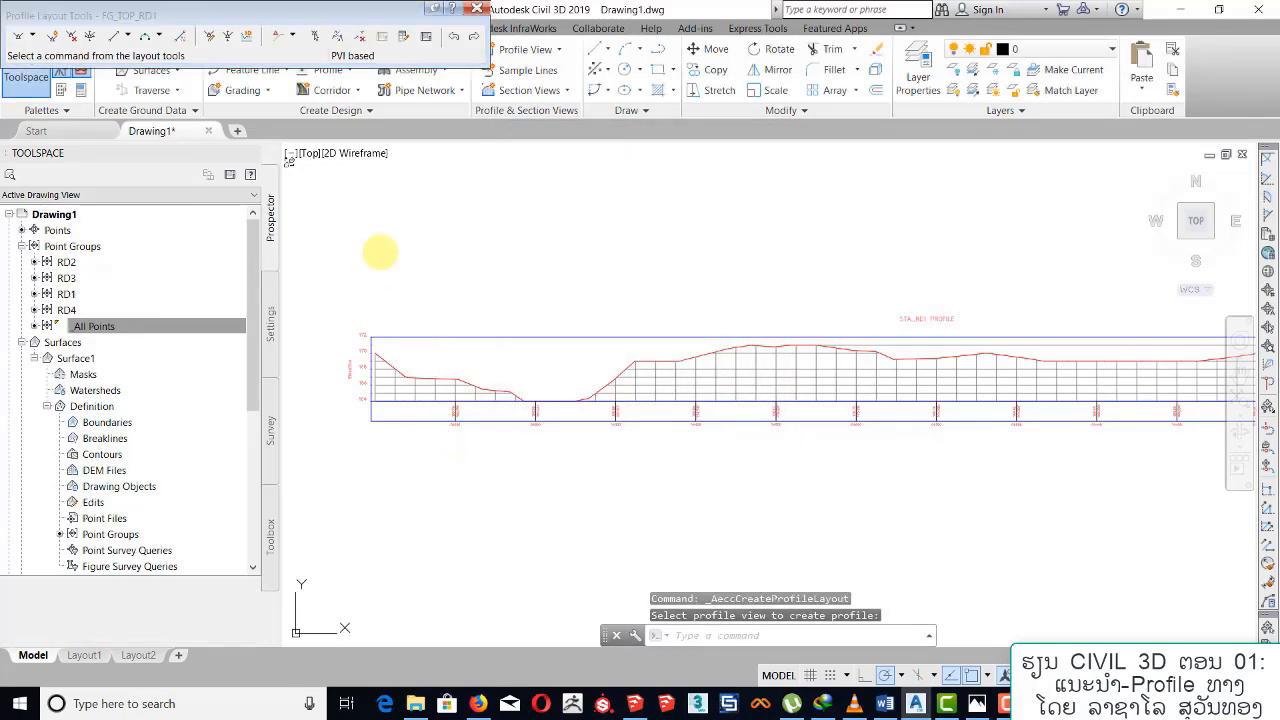
Start FG_TOP_RD1 using Draw Tangents With Curves from station 0+000, elevation 170, to a PVI at about 0+324, elevation 169.
mouse_move(257, 14)
left_mouse_down()
mouse_move(580, 182)
mouse_move(575, 162)
left_mouse_up()
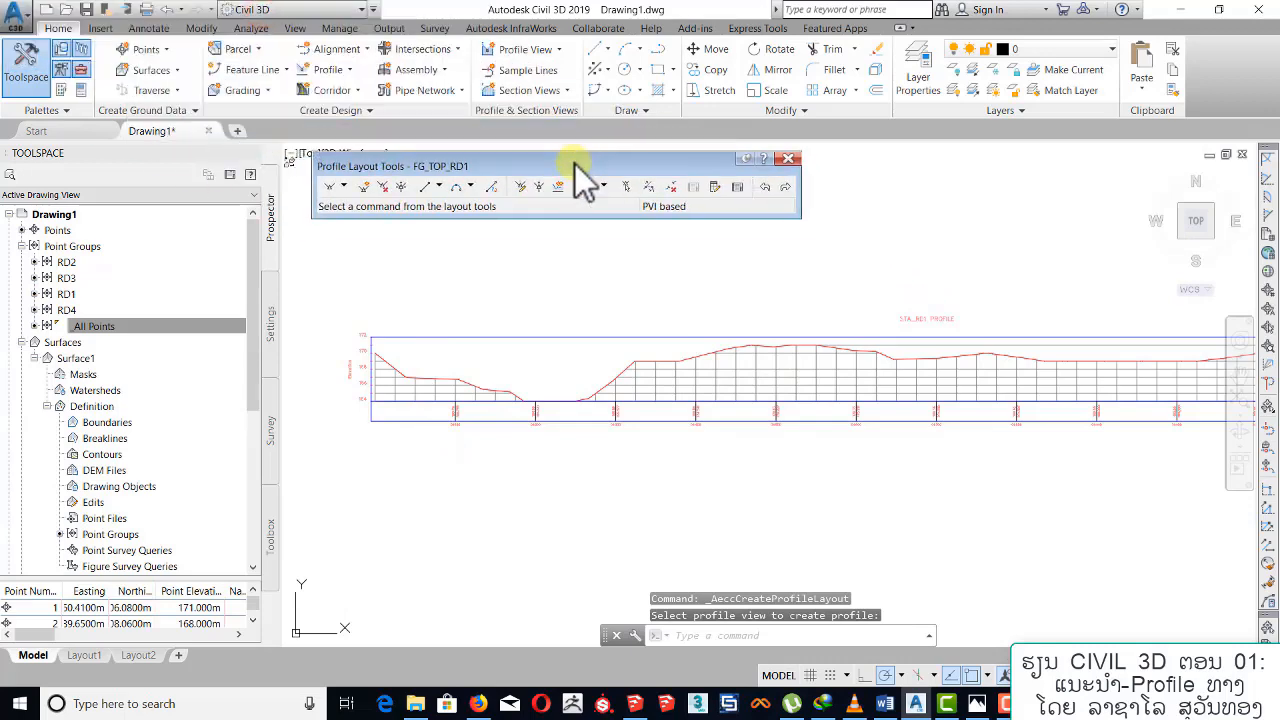
left_click(349, 189)
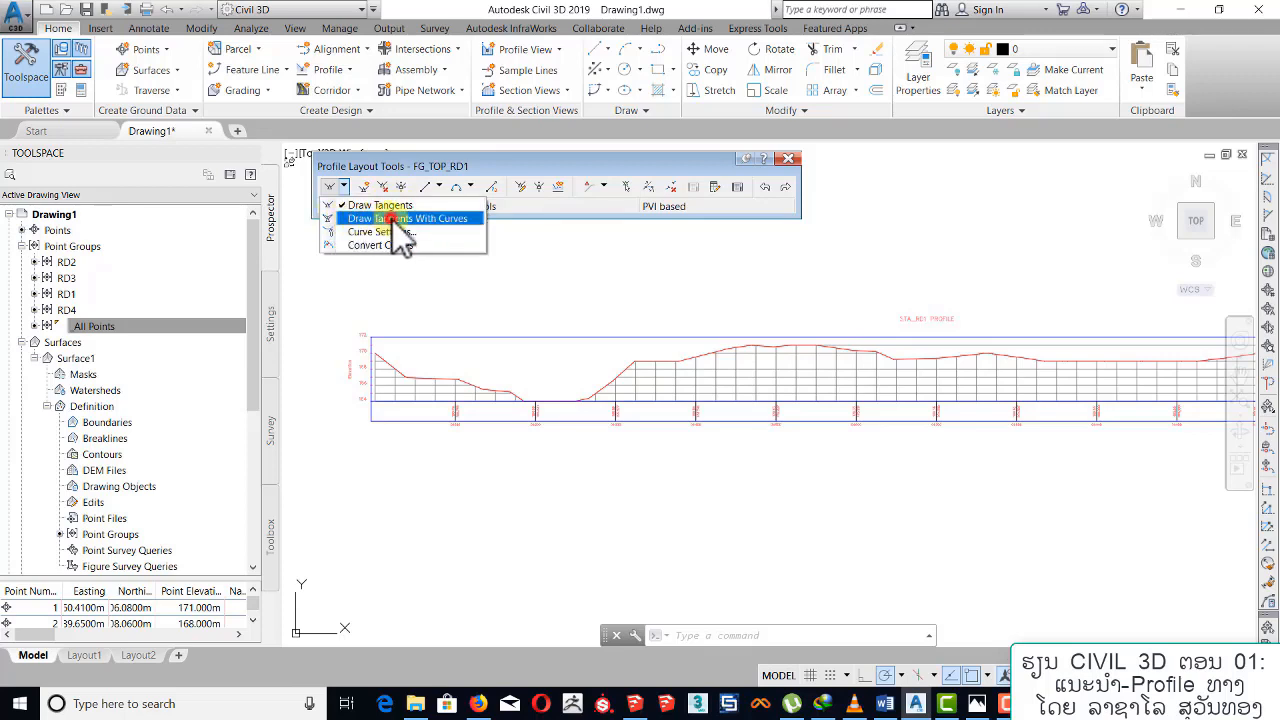
left_click(393, 219)
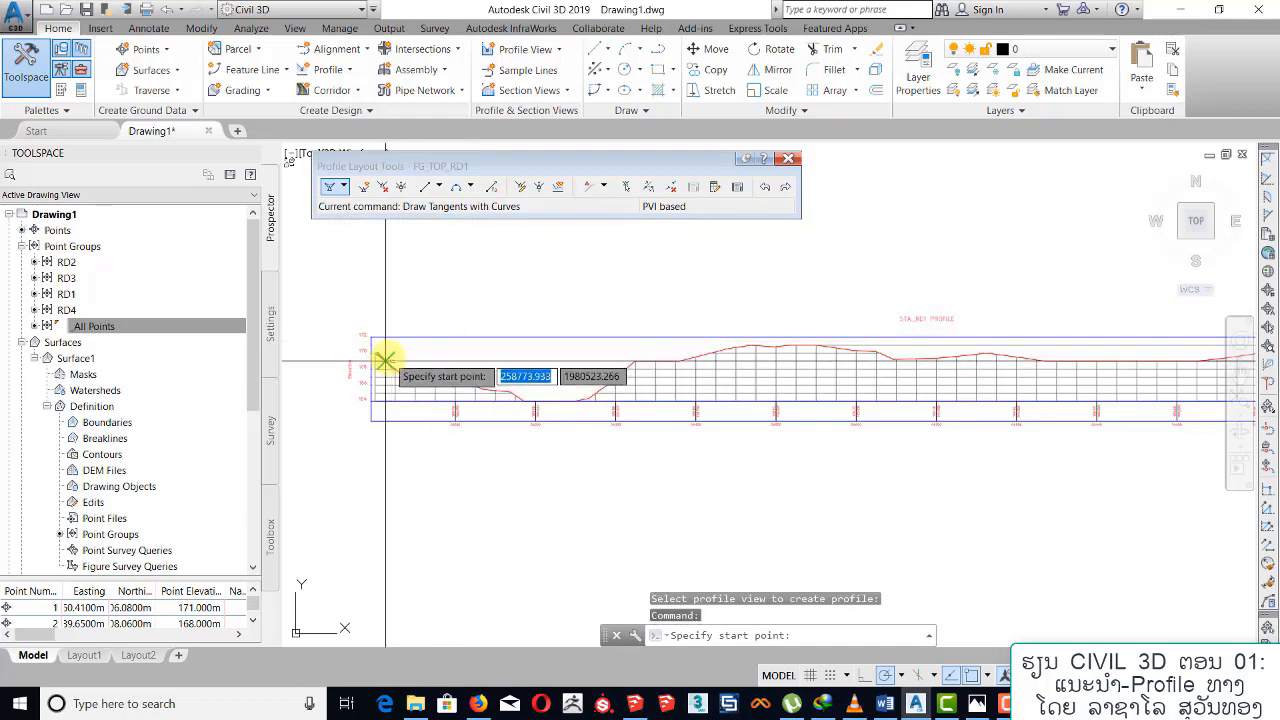
scroll(385, 360, "up", 5)
scroll(385, 360, "up", 4)
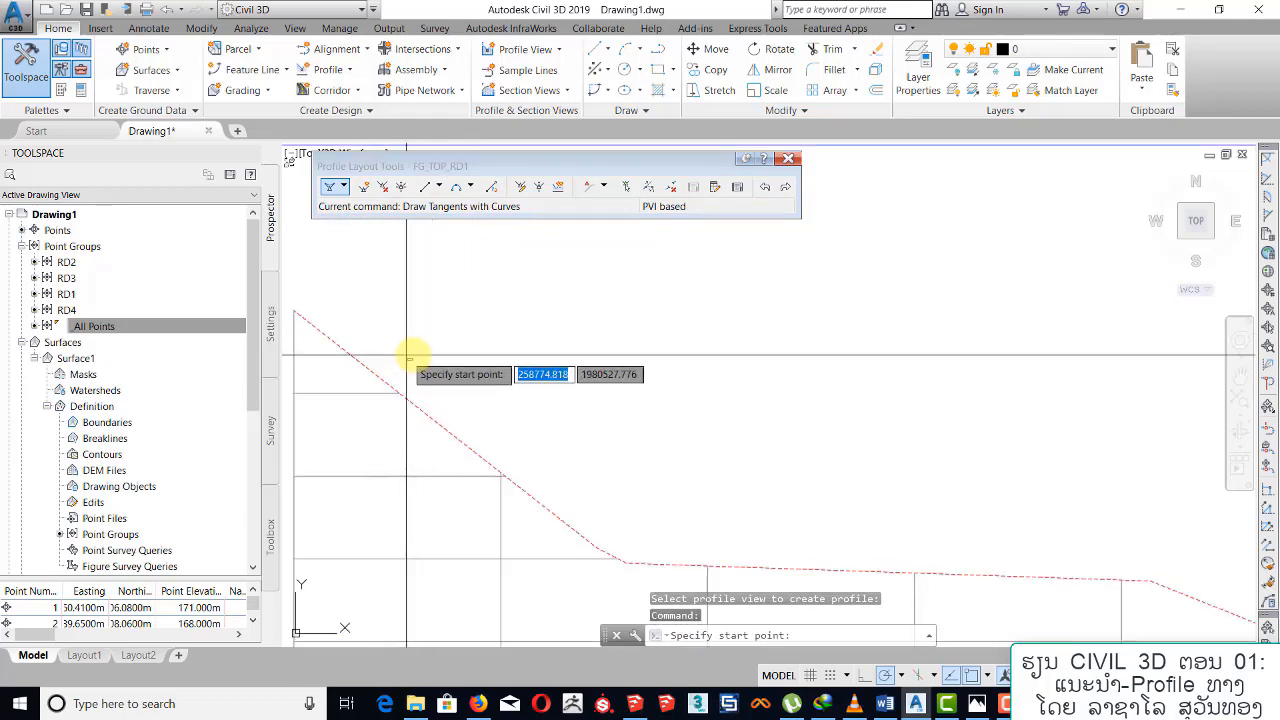
left_click(431, 269)
scroll(600, 340, "down", 8)
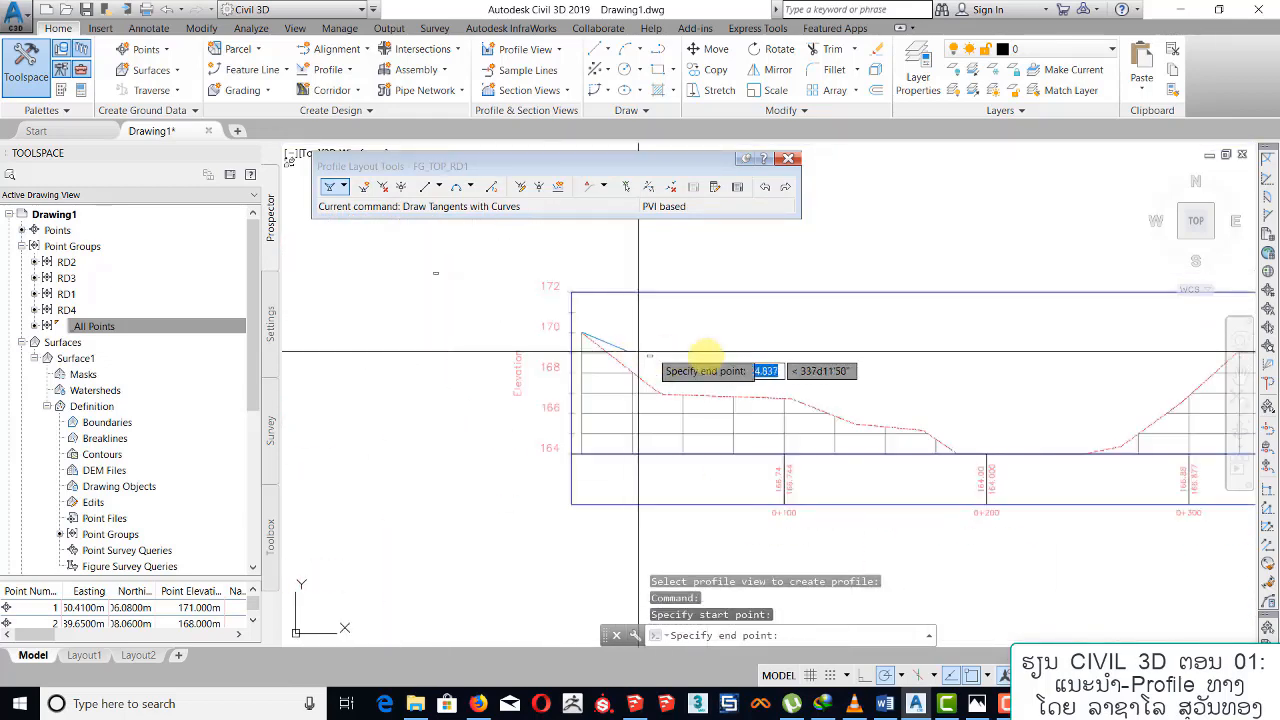
middle_click_drag(836, 359, 711, 347)
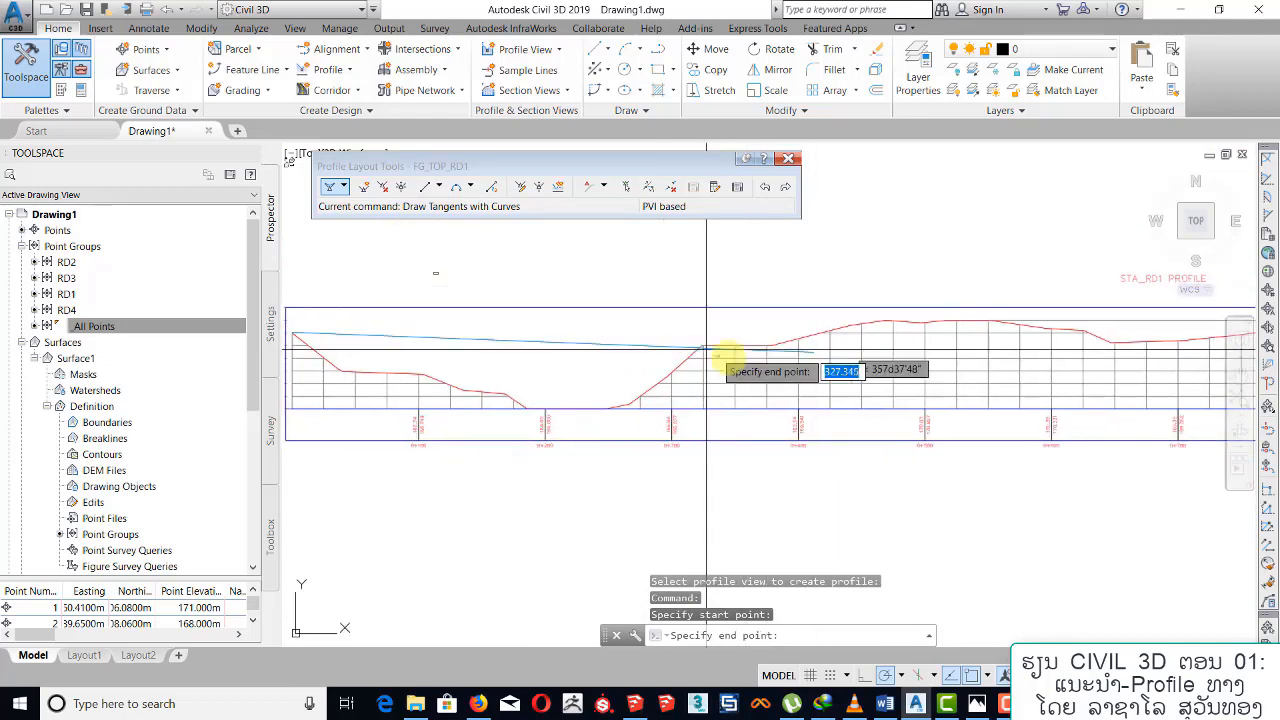
left_click(701, 346)
Continue the design profile through a PVI at about 0+668, elevation 169.3, and end it at about 1+382, elevation 170.4.
middle_click_drag(912, 344, 636, 372)
left_click(895, 338)
middle_click_drag(740, 374, 566, 373)
middle_click_drag(888, 363, 504, 361)
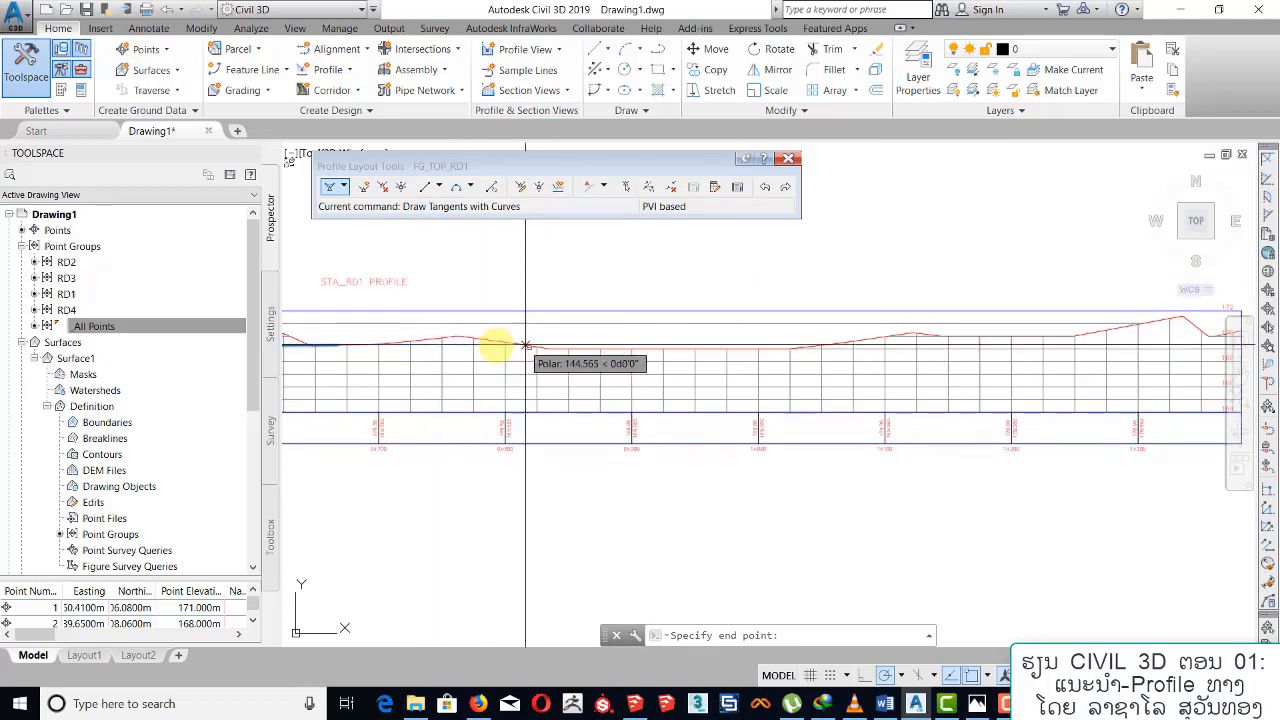
middle_click_drag(878, 351, 608, 343)
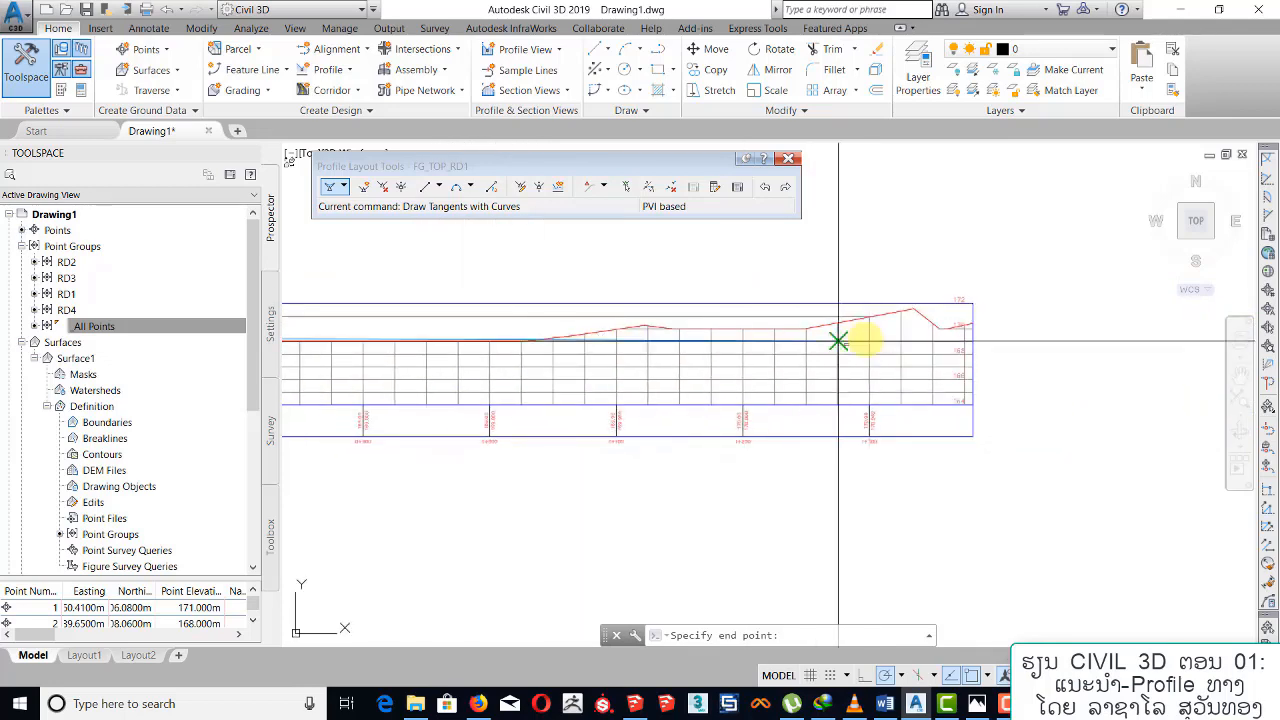
left_click(973, 323)
scroll(620, 365, "down", 2)
middle_click_drag(583, 371, 655, 353)
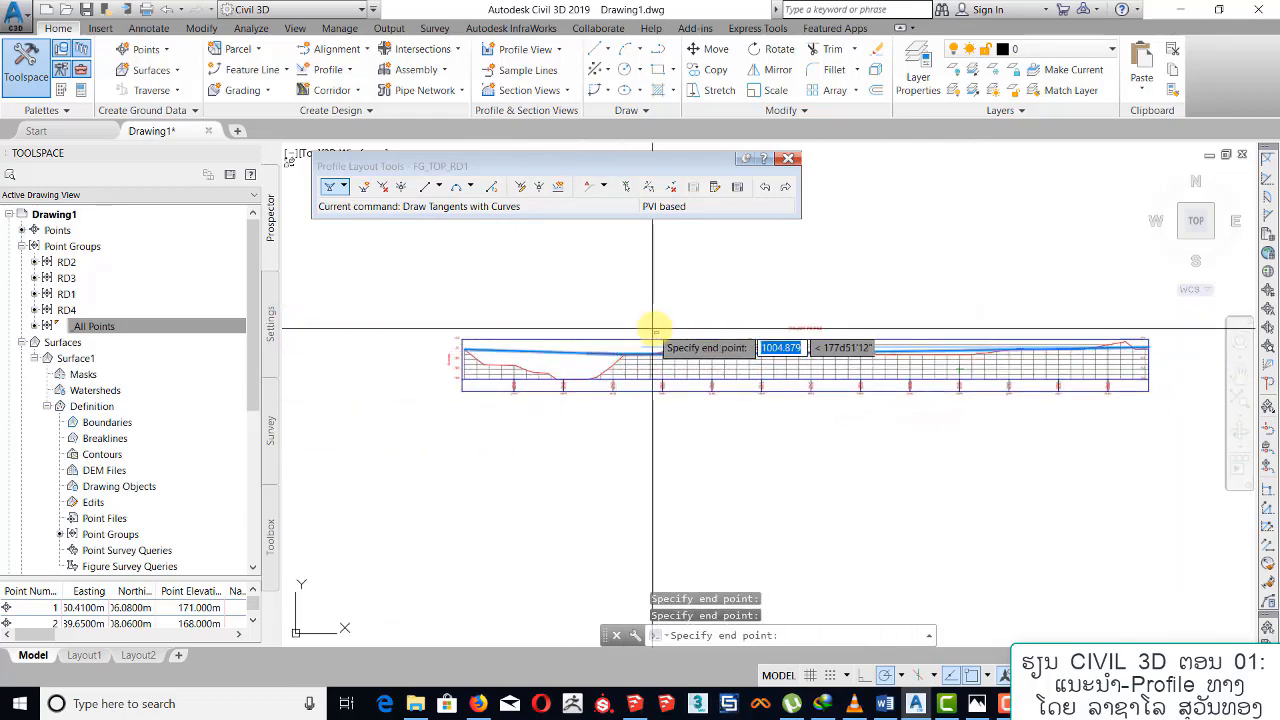
key("Return")
Examine the drawn design profile along the profile view, including its grade break, grade and sag curve labels.
scroll(655, 323, "up", 3)
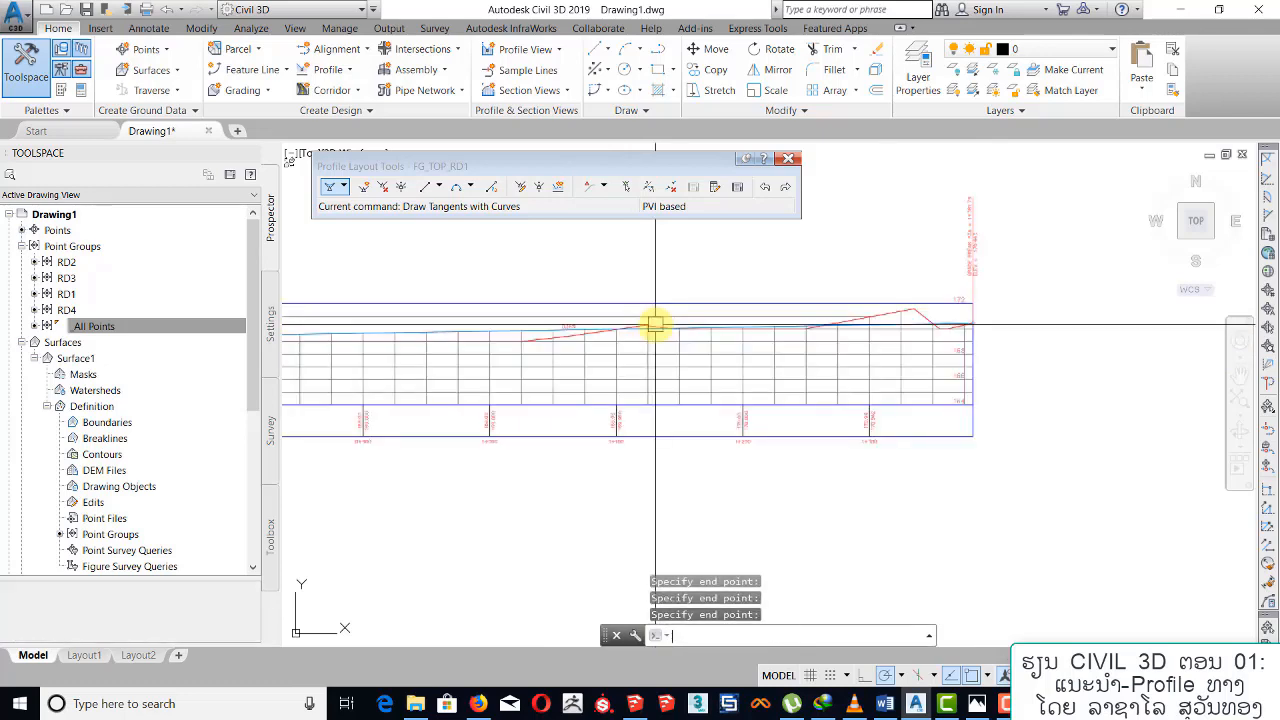
scroll(655, 324, "down", 4)
middle_click_drag(503, 341, 797, 366)
scroll(517, 351, "up", 4)
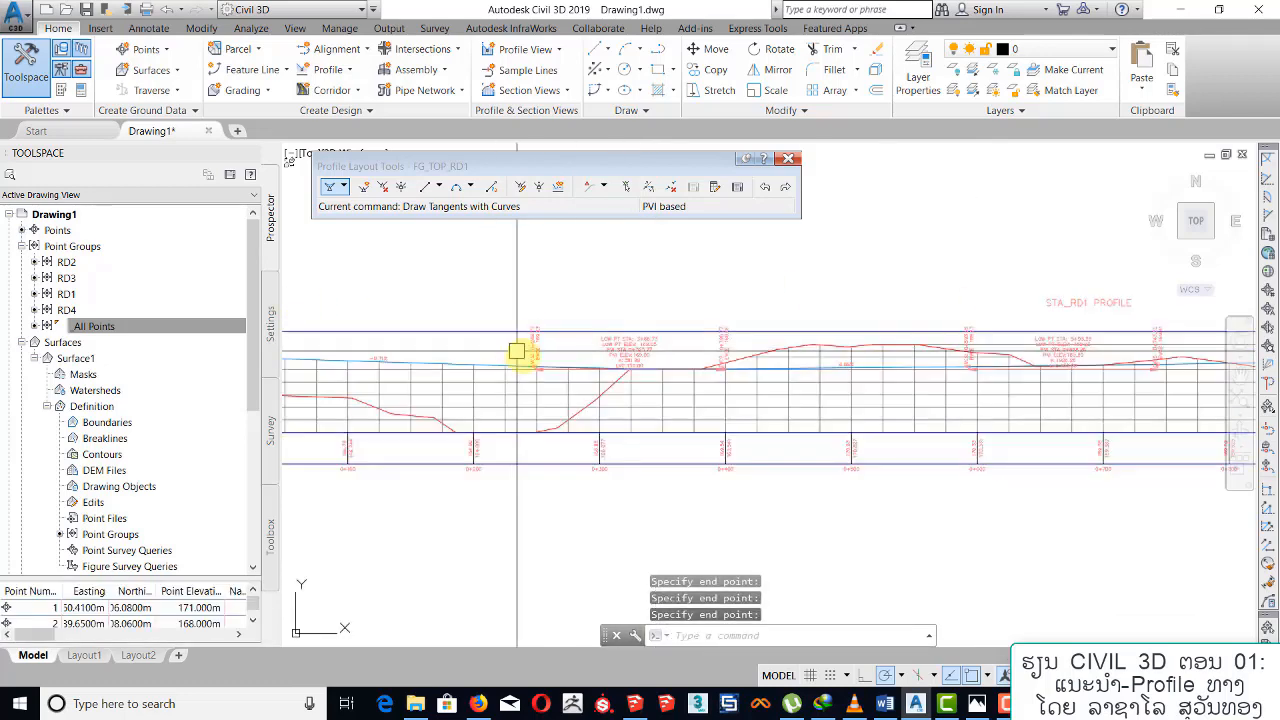
middle_click_drag(497, 360, 654, 349)
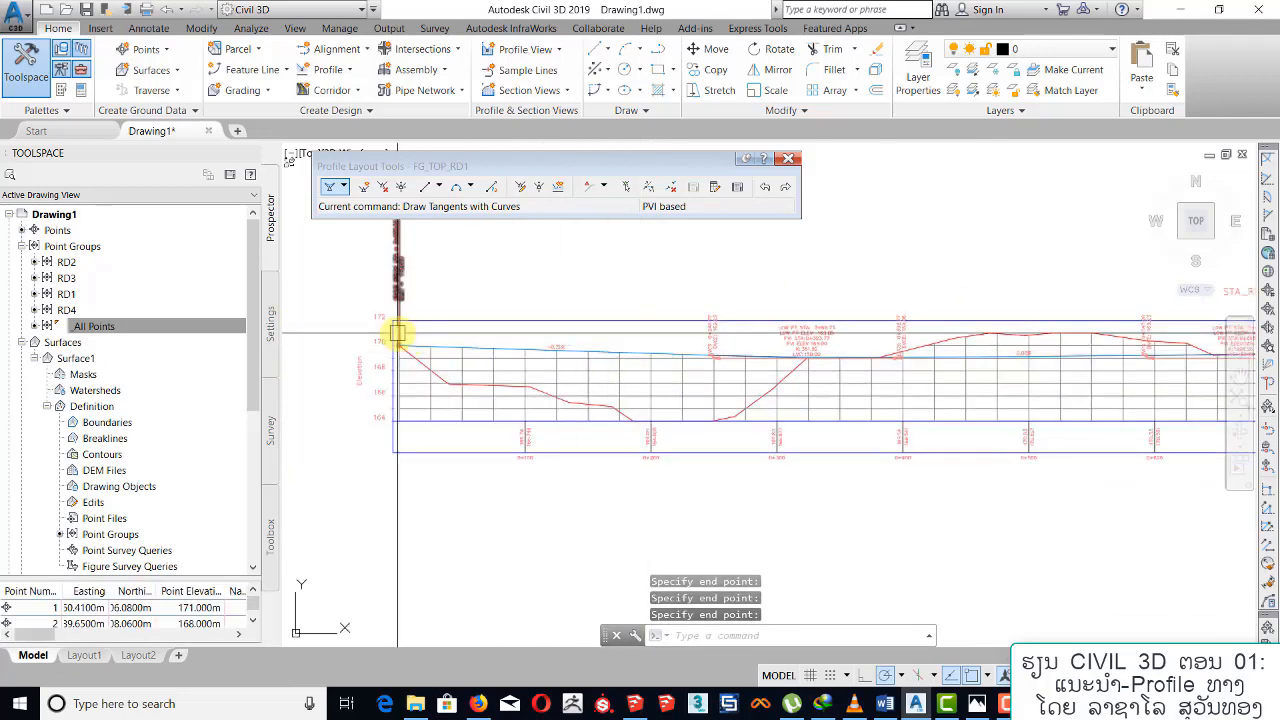
scroll(399, 332, "up", 2)
middle_click_drag(421, 272, 446, 334)
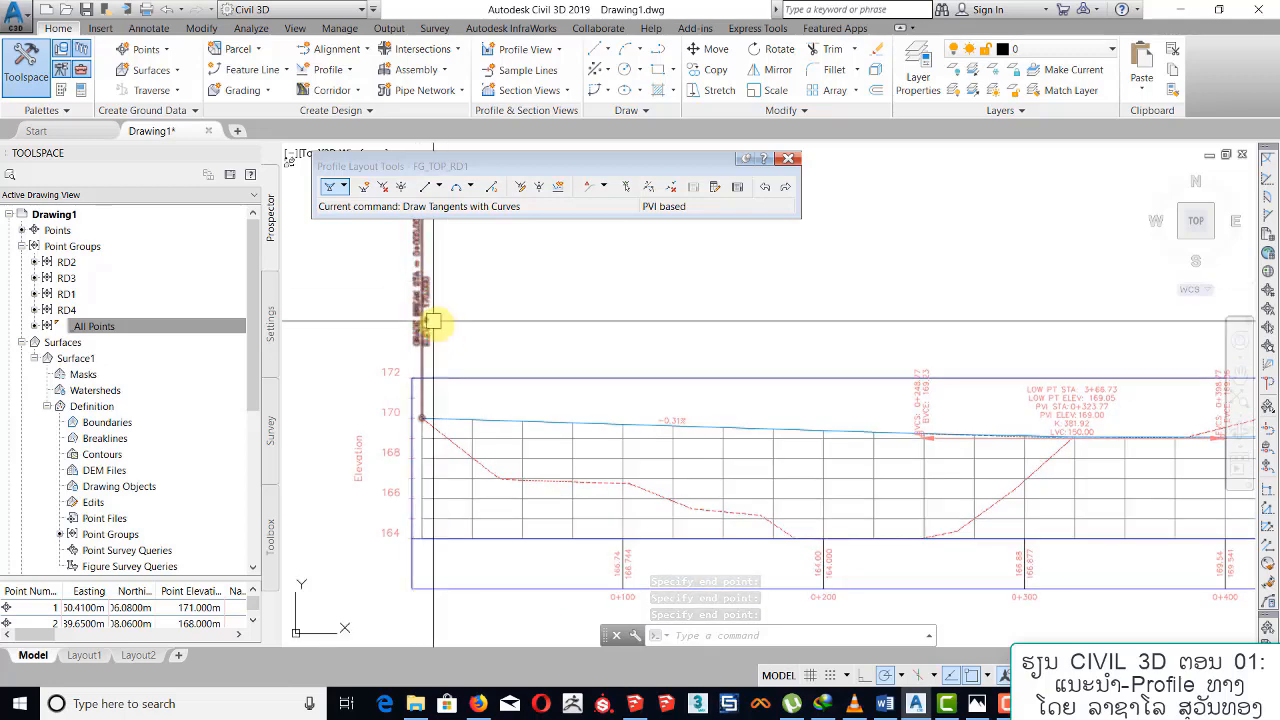
scroll(433, 295, "up", 2)
scroll(537, 302, "down", 2)
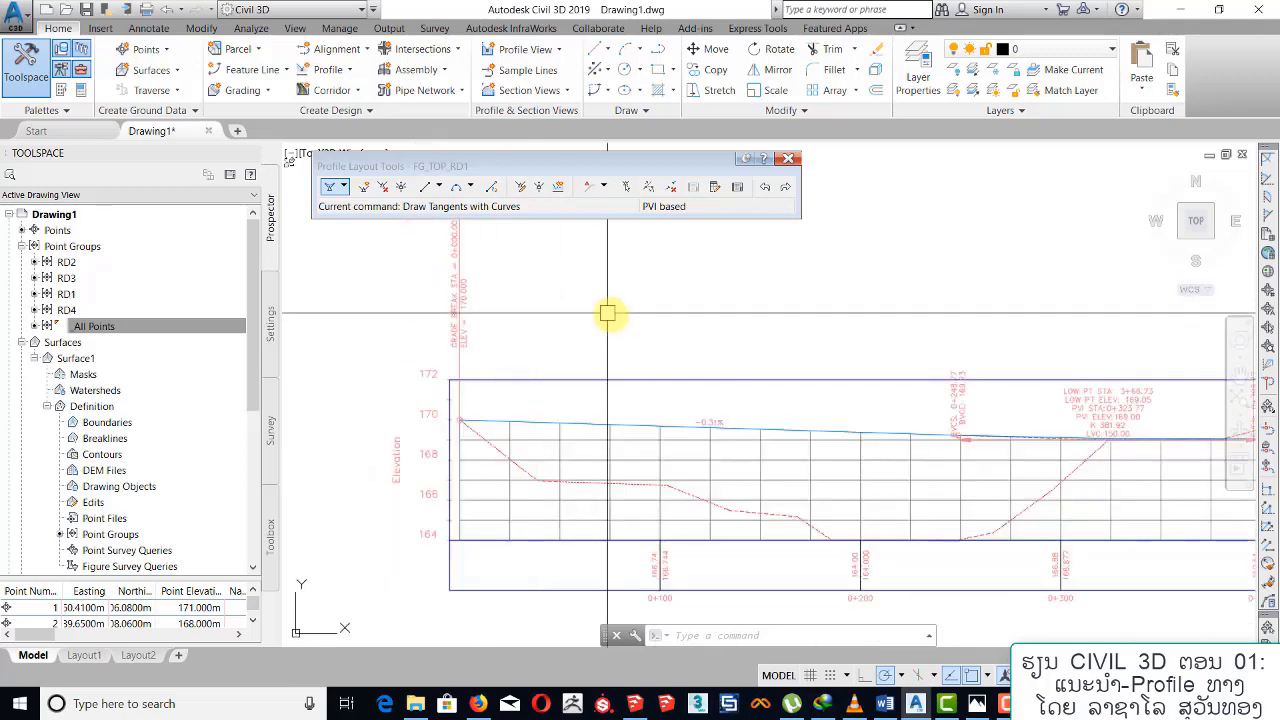
middle_click_drag(607, 313, 423, 349)
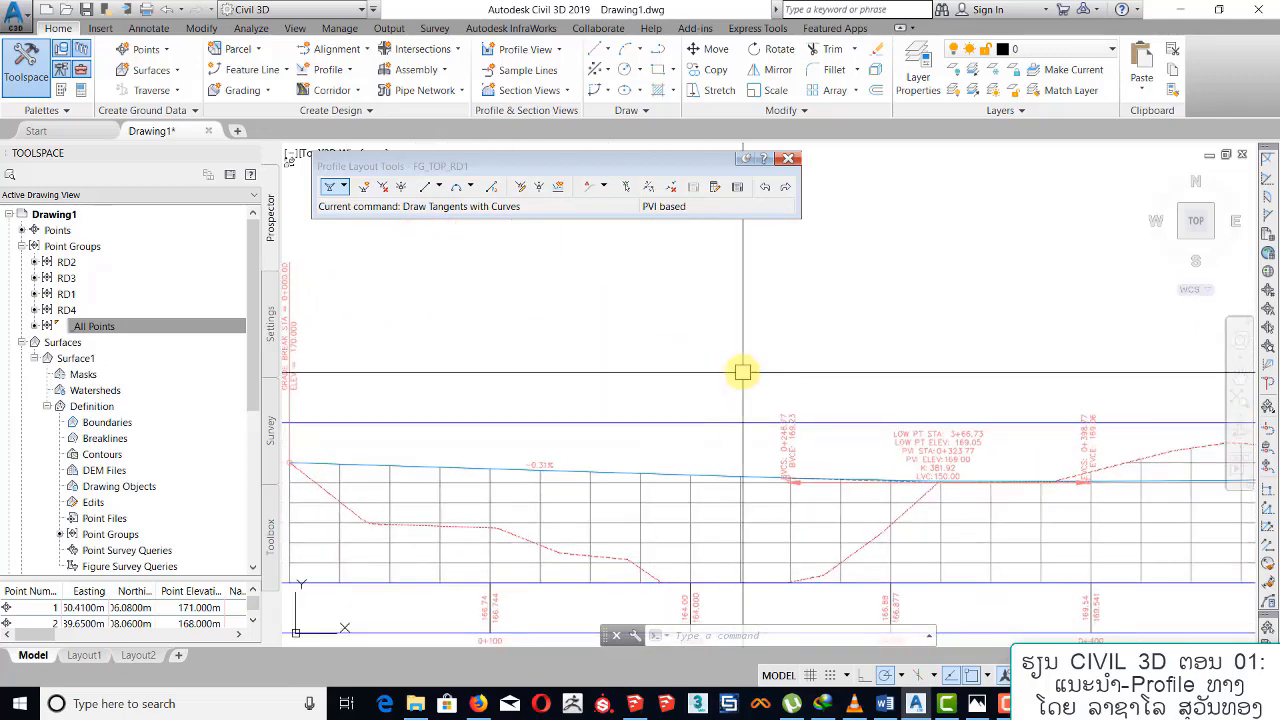
Try to move the label of the sag curve at PVI station 0+323.77 upward, and undo the grip edit.
middle_click_drag(857, 412, 683, 354)
left_click(732, 426)
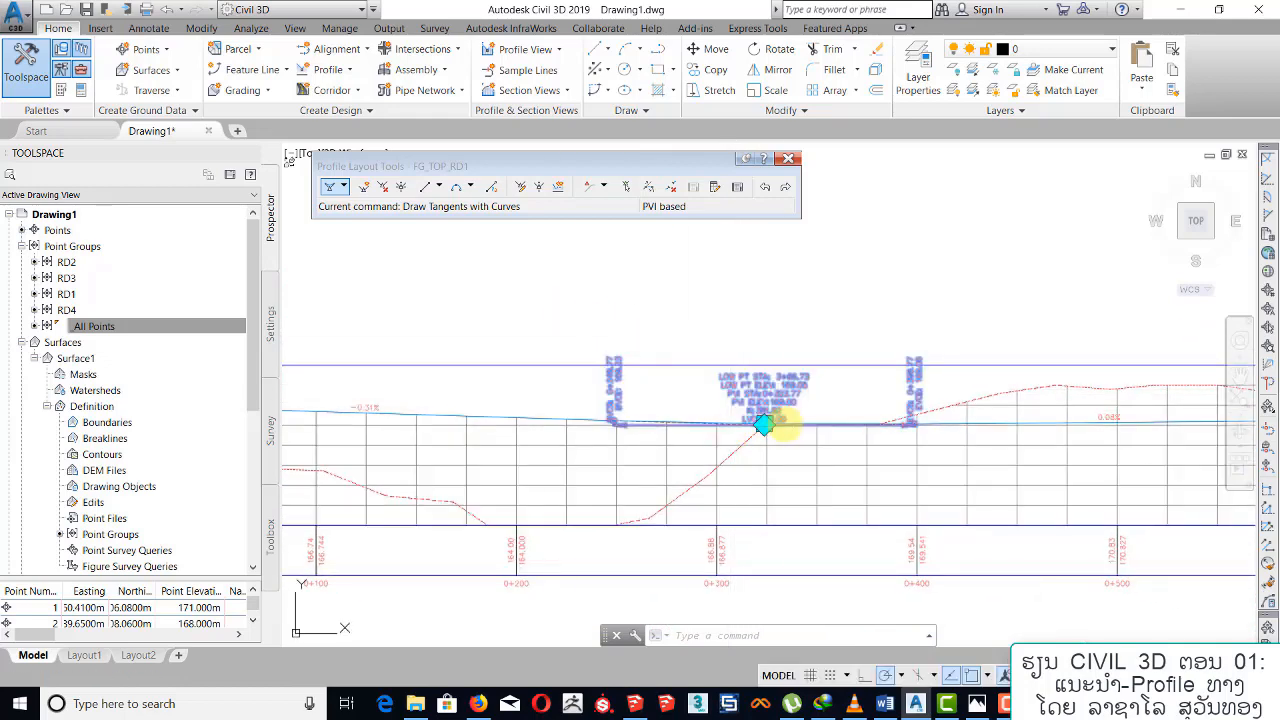
left_click(763, 425)
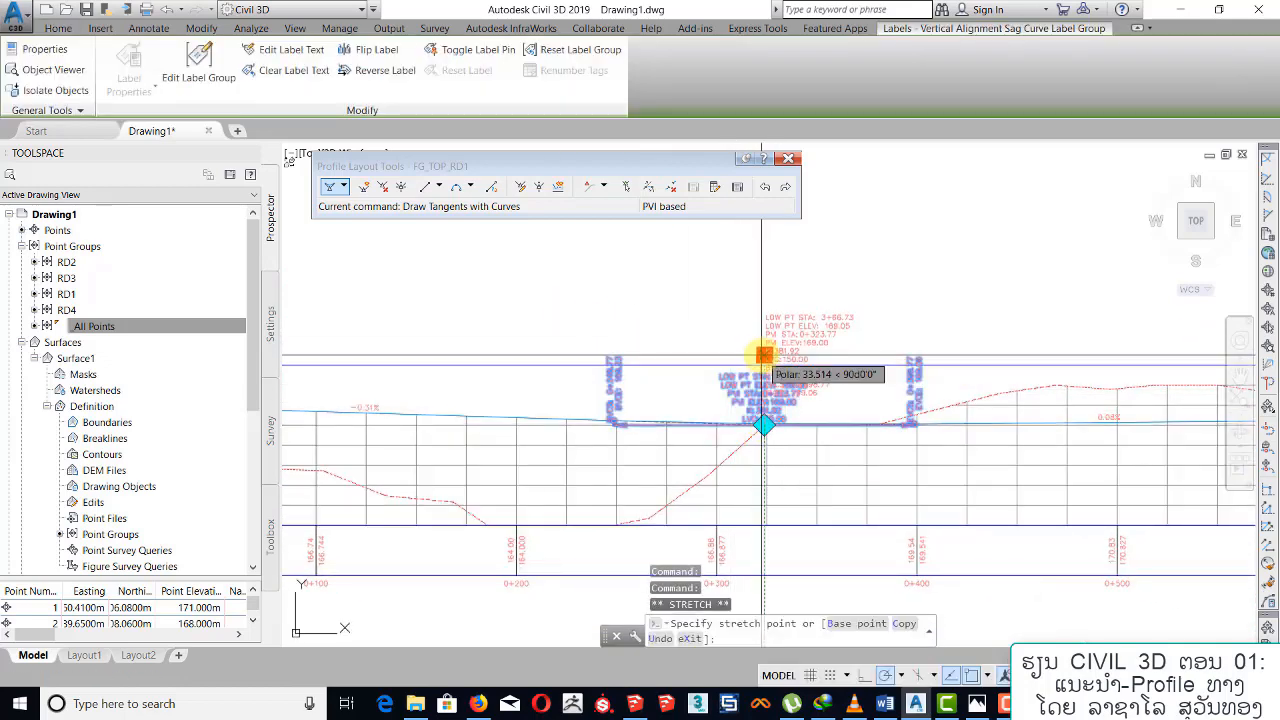
left_click(760, 355)
key("ctrl+z")
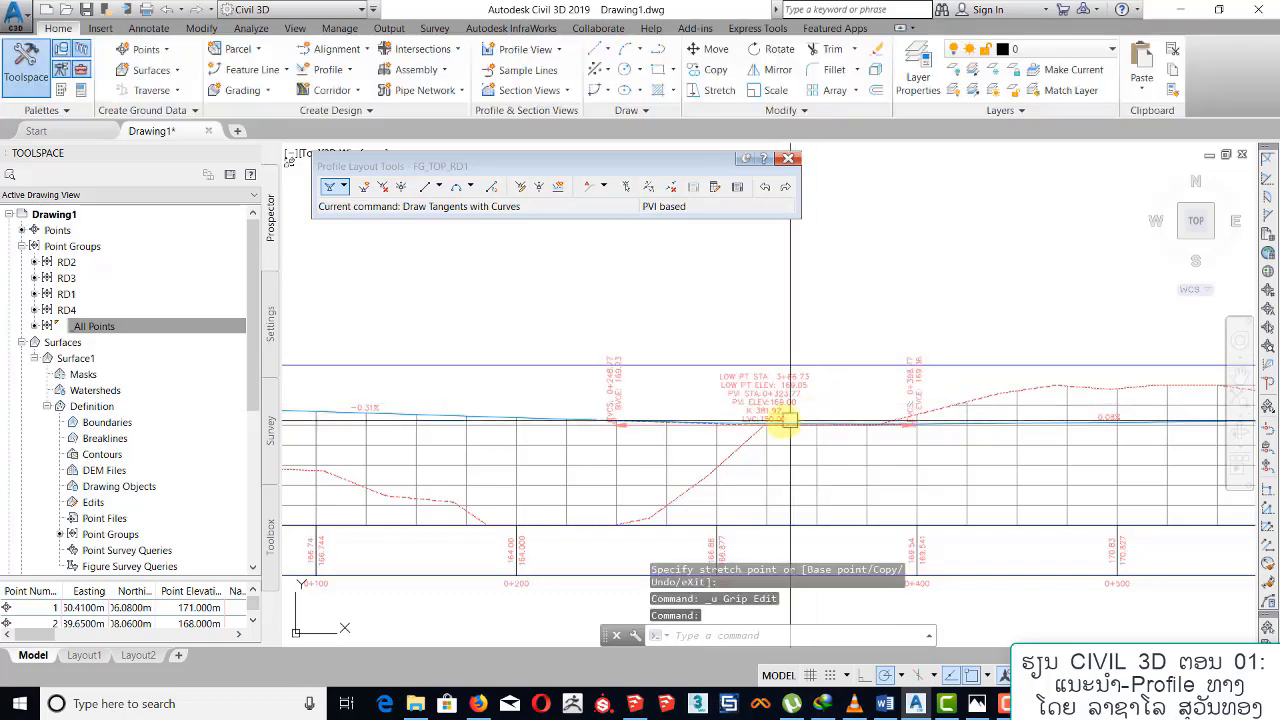
Raise the dimension line and label of the sag curve at PVI station 0+323.77 above the profile view grid.
left_click(788, 420)
scroll(757, 420, "up", 10)
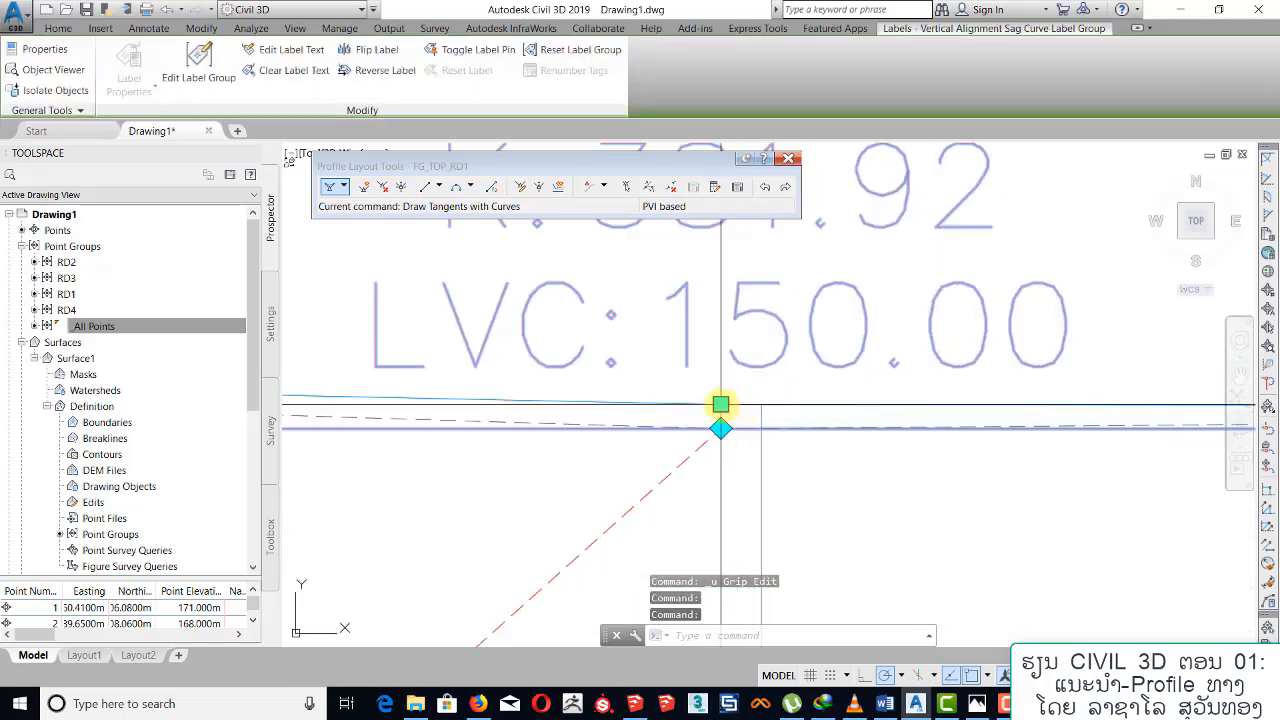
left_click(720, 404)
scroll(722, 405, "down", 3)
key("Escape")
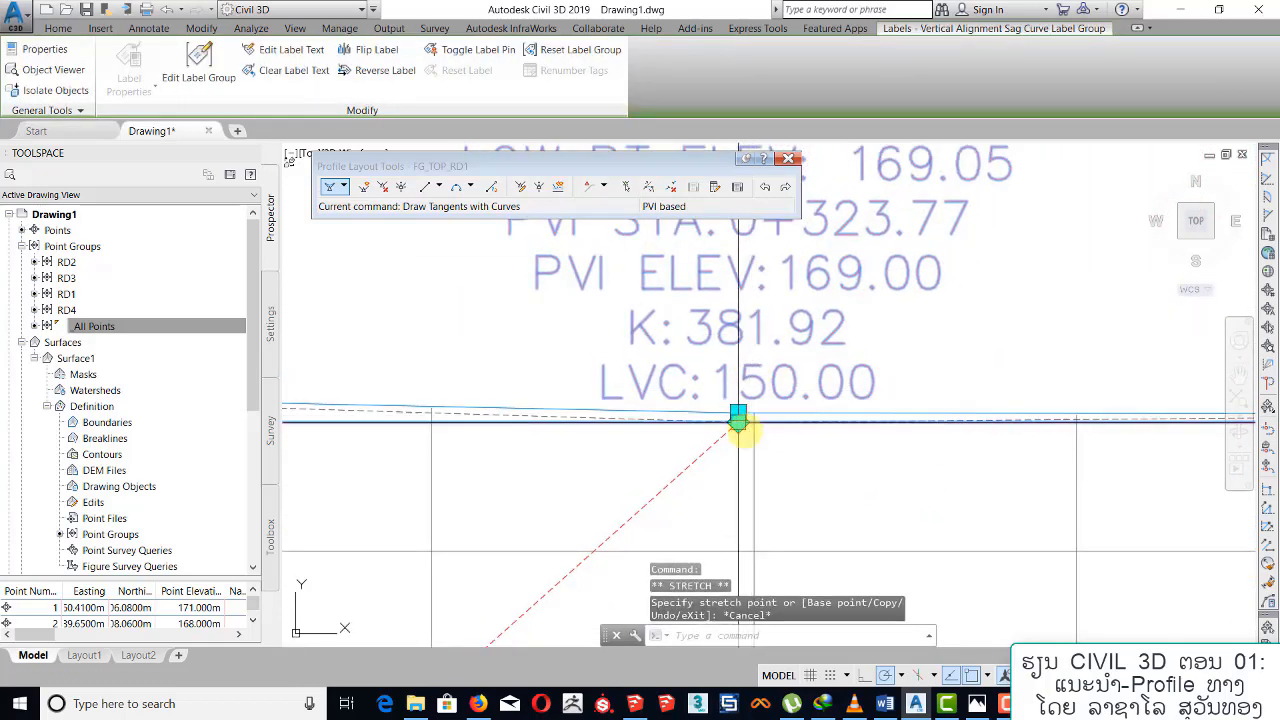
left_click(738, 418)
scroll(740, 370, "down", 5)
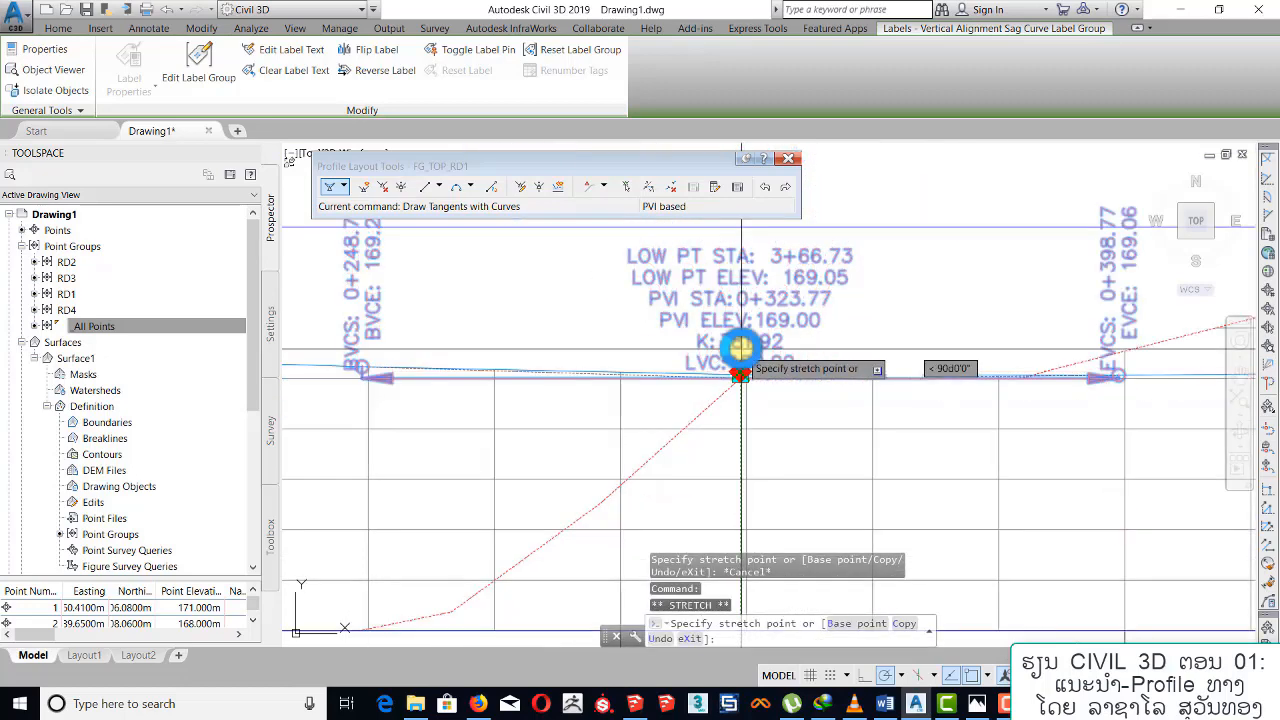
key("Escape")
key("Escape")
scroll(800, 370, "down", 5)
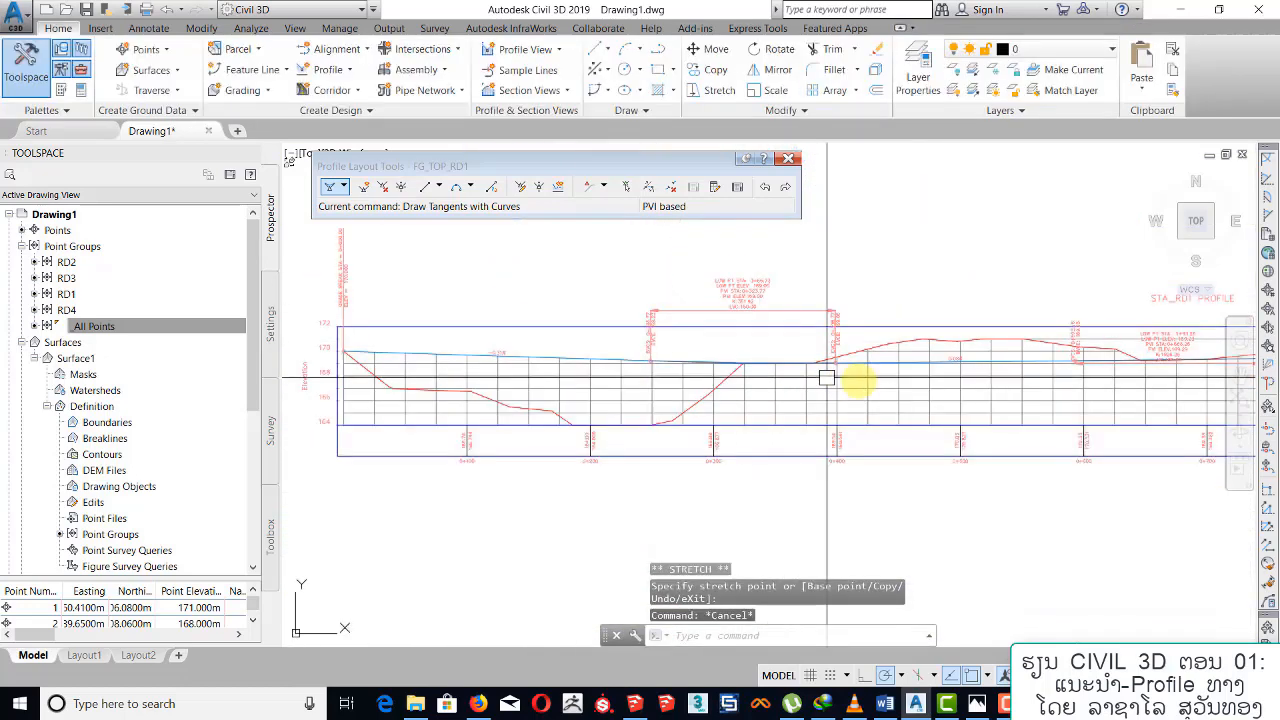
Raise the dimension line and label of the sag curve at PVI station 0+668.26 above the profile view grid.
scroll(769, 373, "up", 3)
left_click(759, 385)
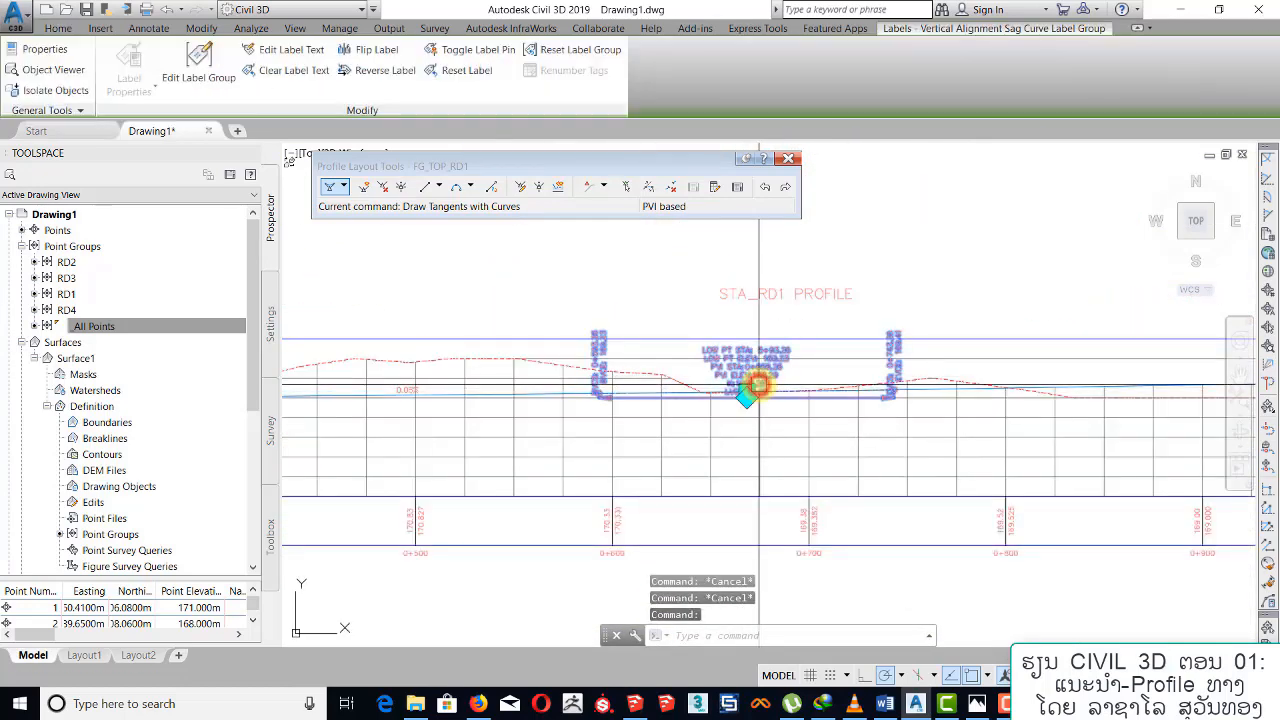
scroll(747, 396, "up", 8)
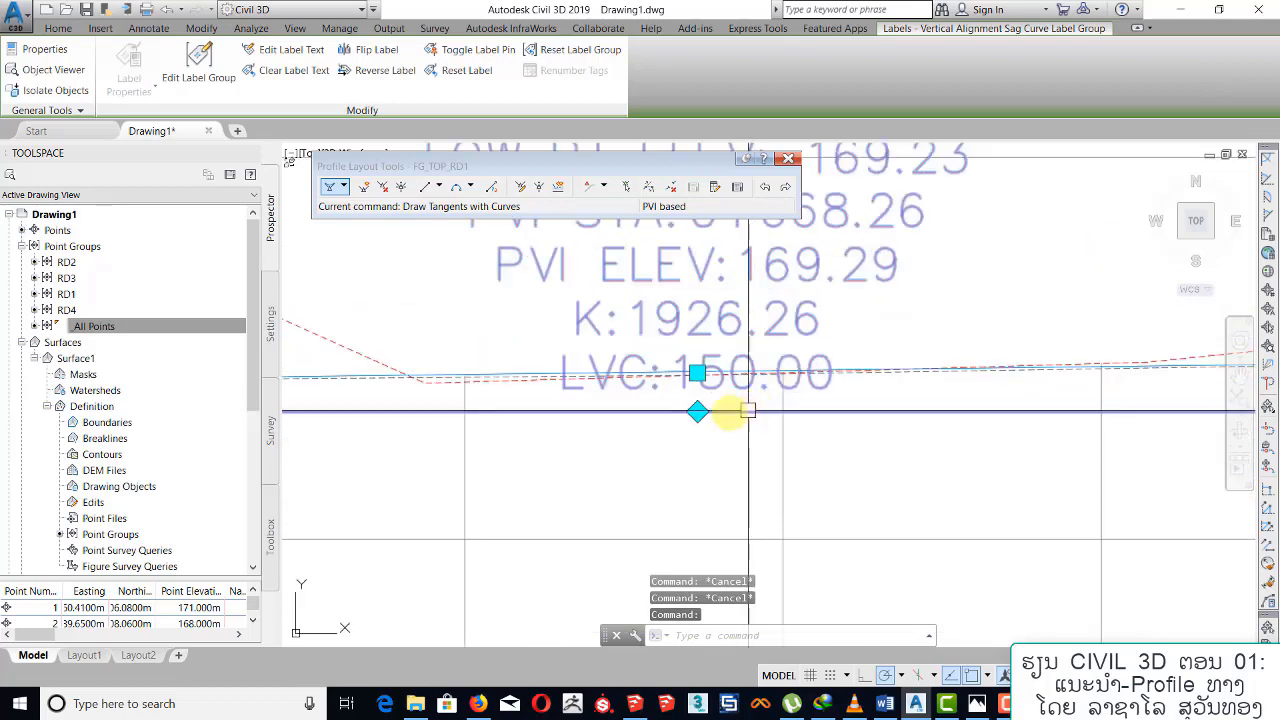
left_click(698, 412)
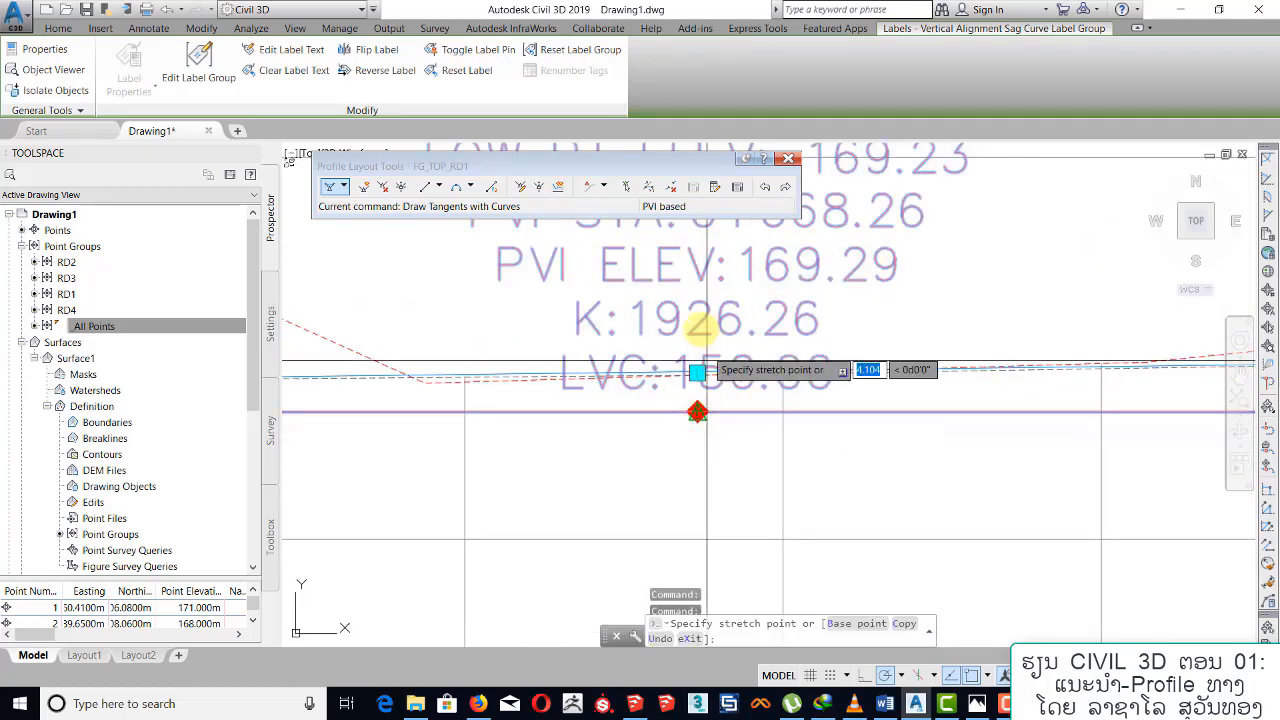
scroll(696, 335, "down", 4)
scroll(709, 314, "down", 3)
key("Escape")
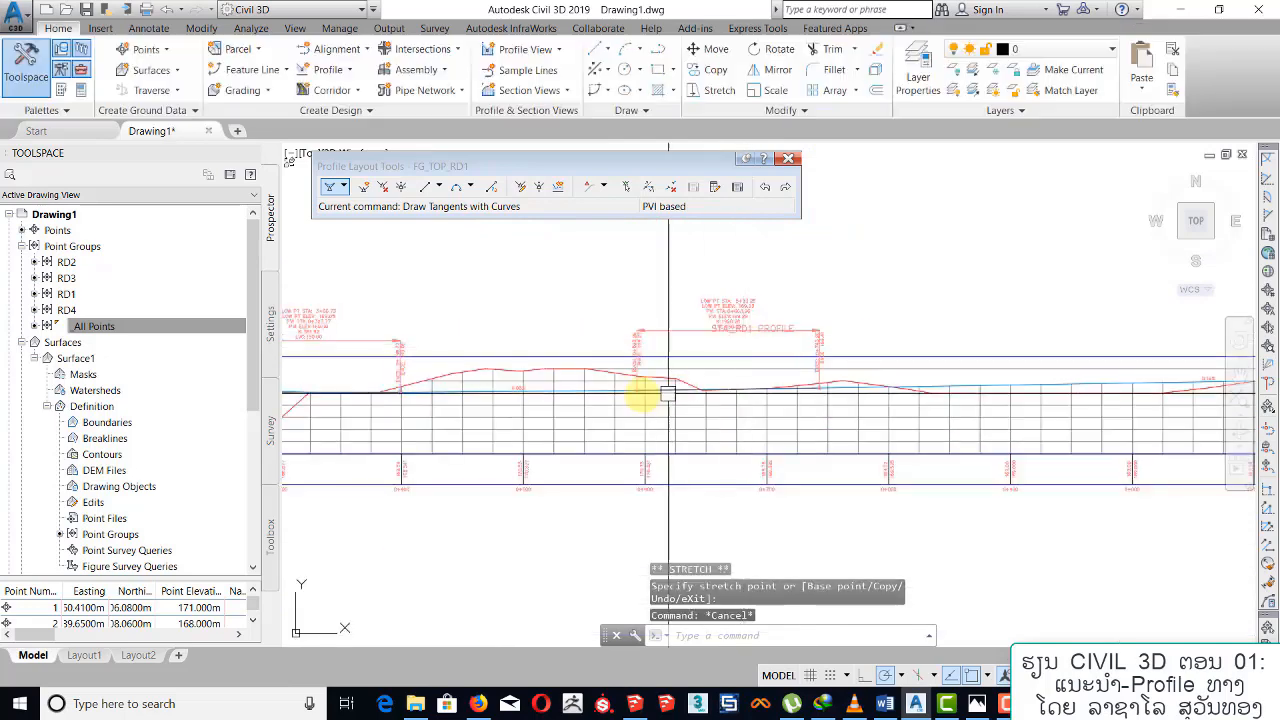
Examine the raised sag curve labels and compare the design profile with the existing ground along the profile view.
middle_click_drag(380, 378, 592, 396)
scroll(610, 400, "up", 3)
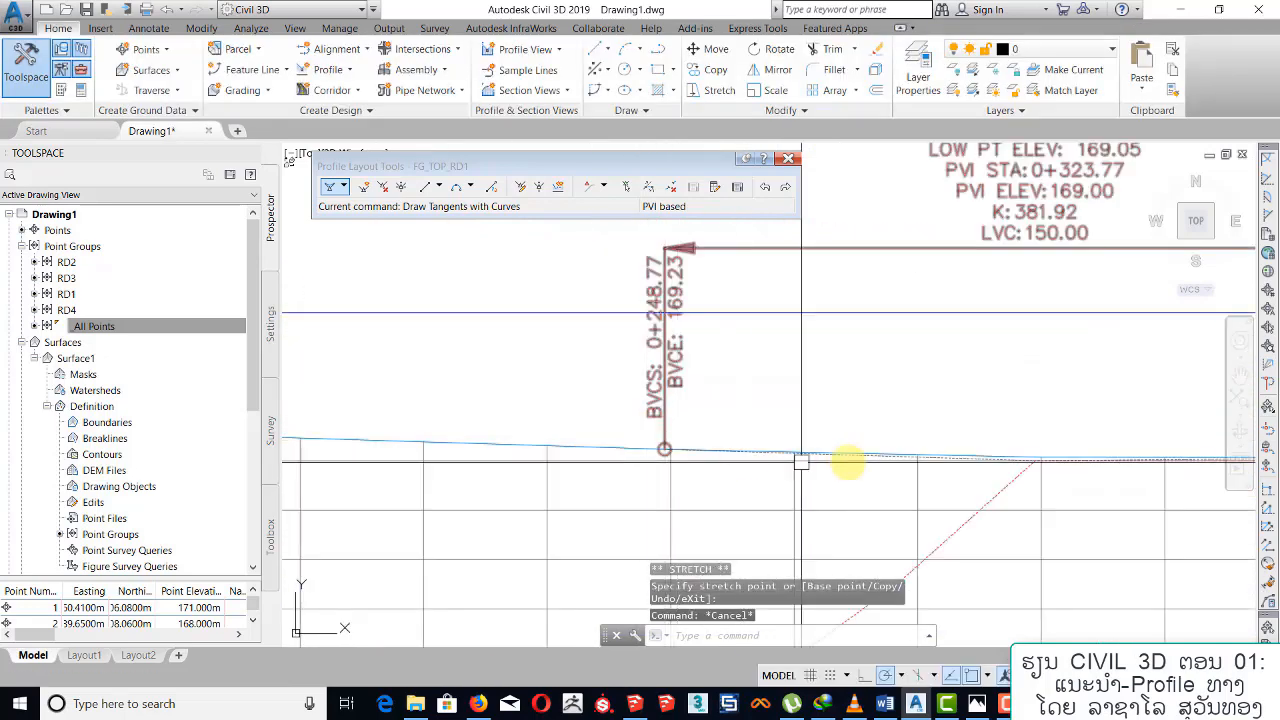
middle_click_drag(880, 455, 630, 455)
scroll(578, 457, "down", 1)
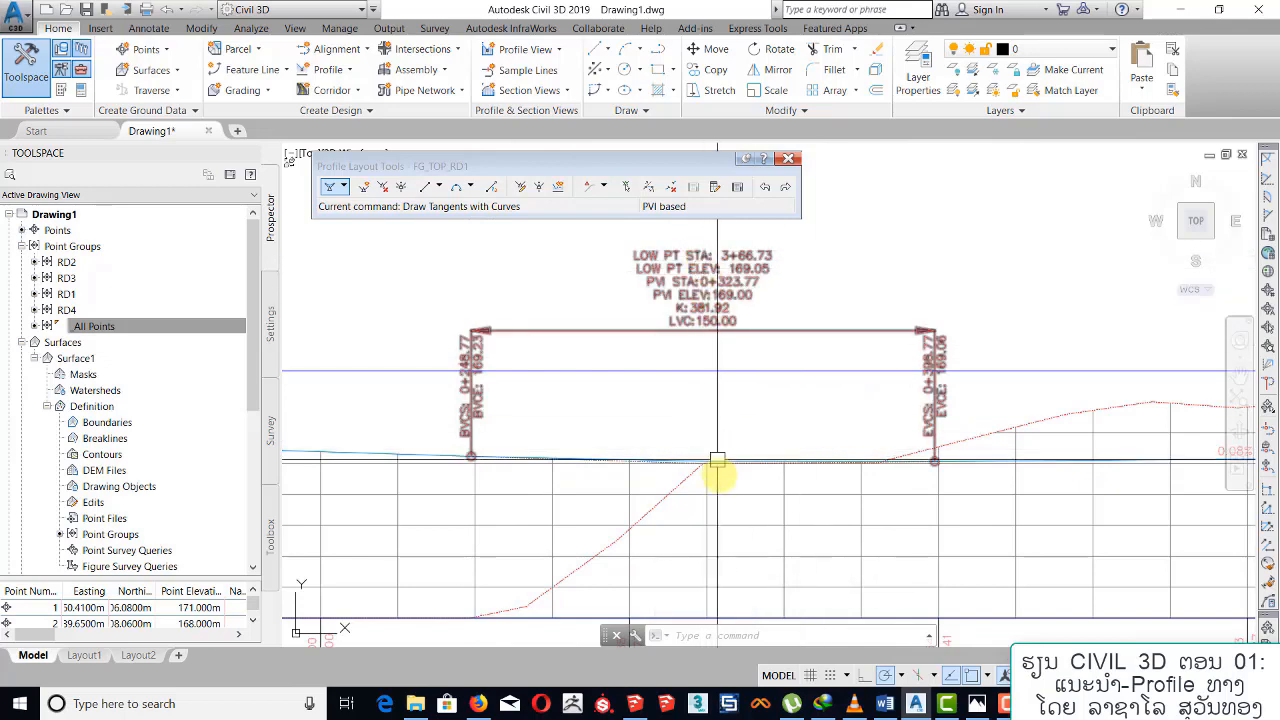
scroll(705, 472, "down", 4)
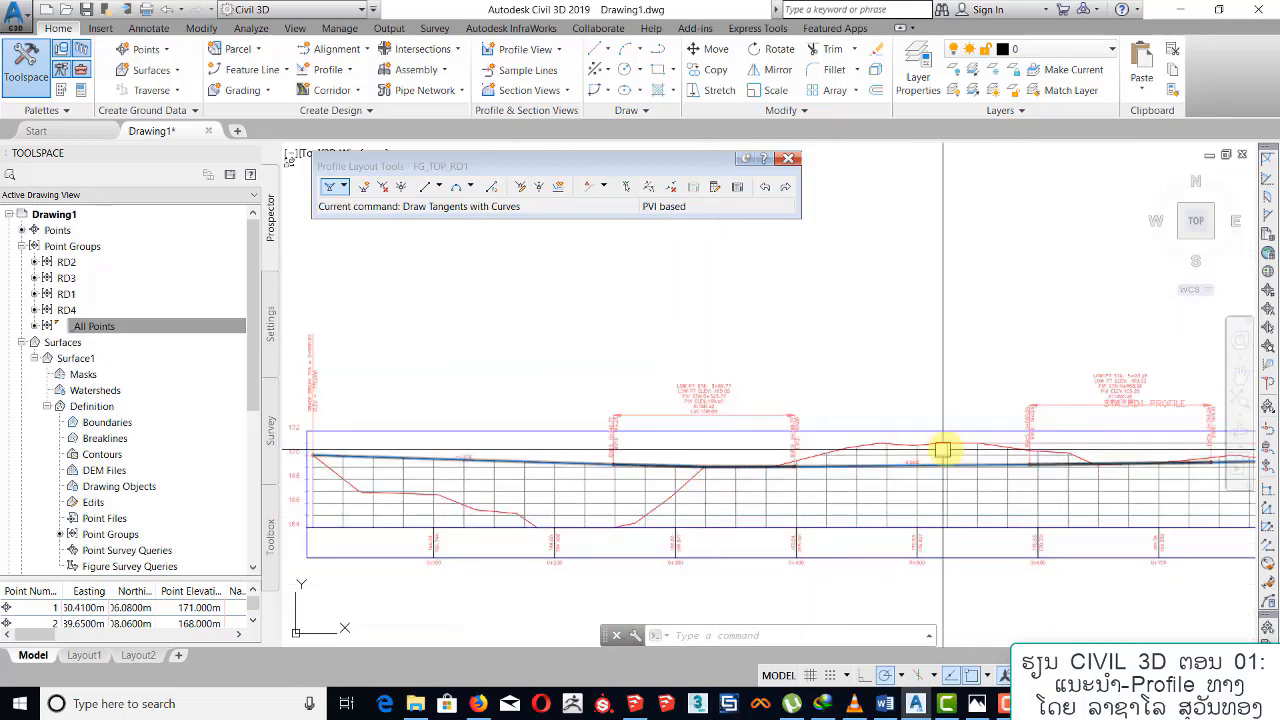
middle_click_drag(943, 449, 448, 425)
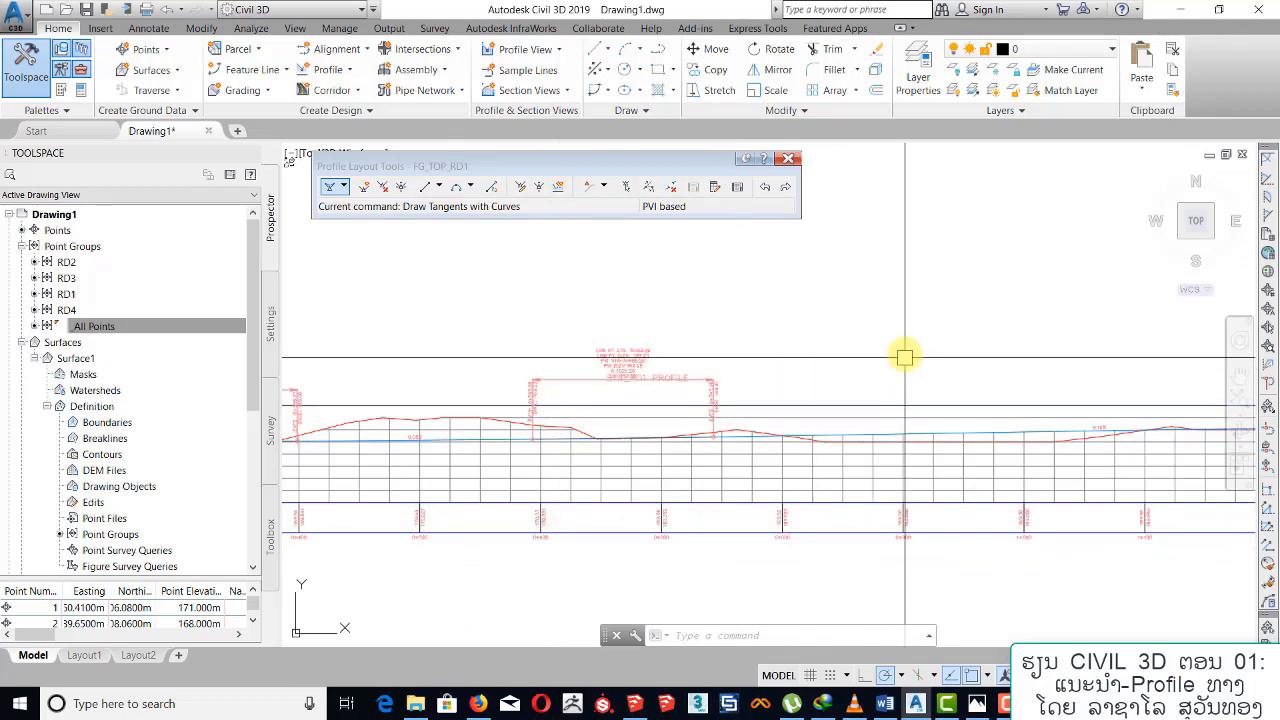
middle_click_drag(904, 357, 757, 343)
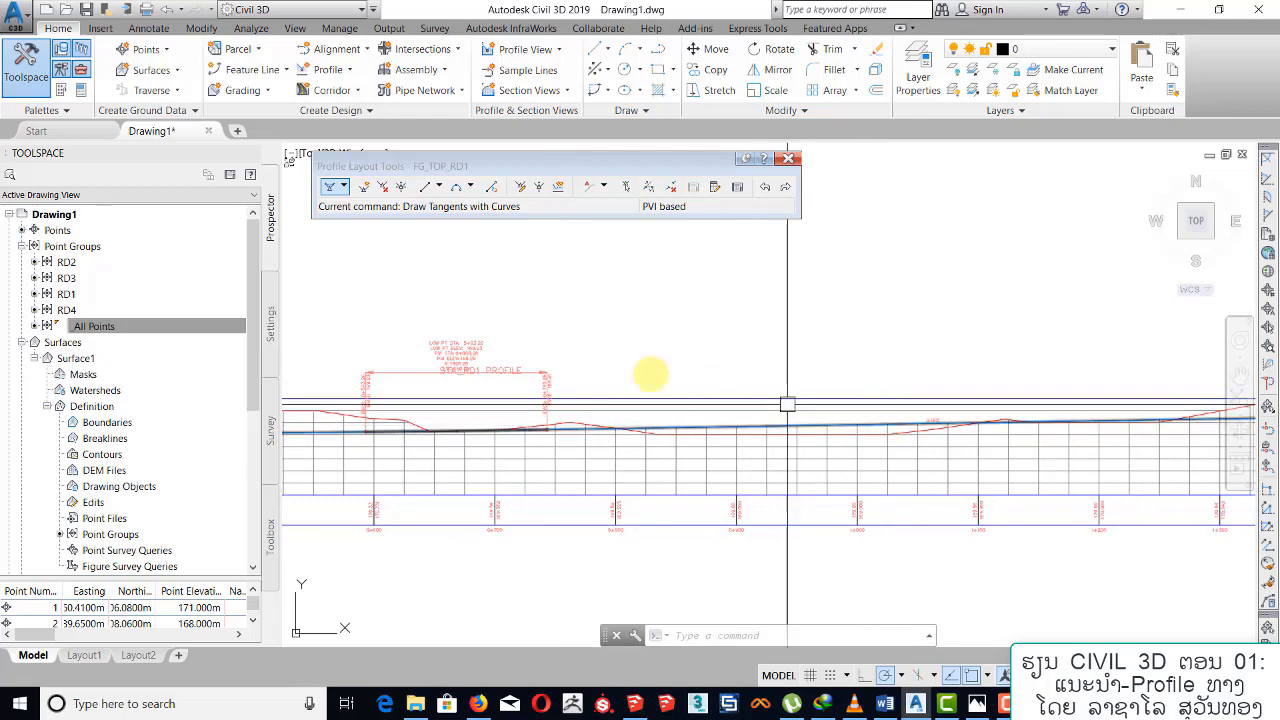
middle_click_drag(561, 377, 857, 349)
middle_click_drag(558, 404, 779, 406)
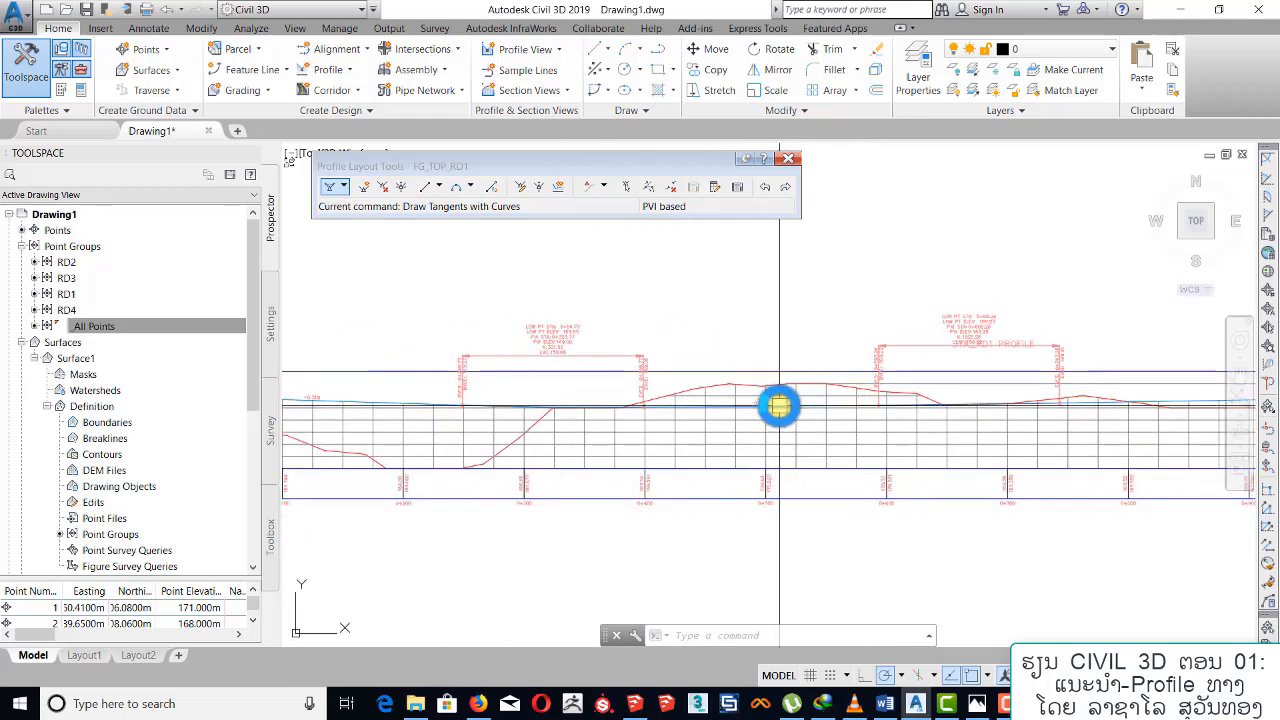
middle_click_drag(414, 377, 593, 371)
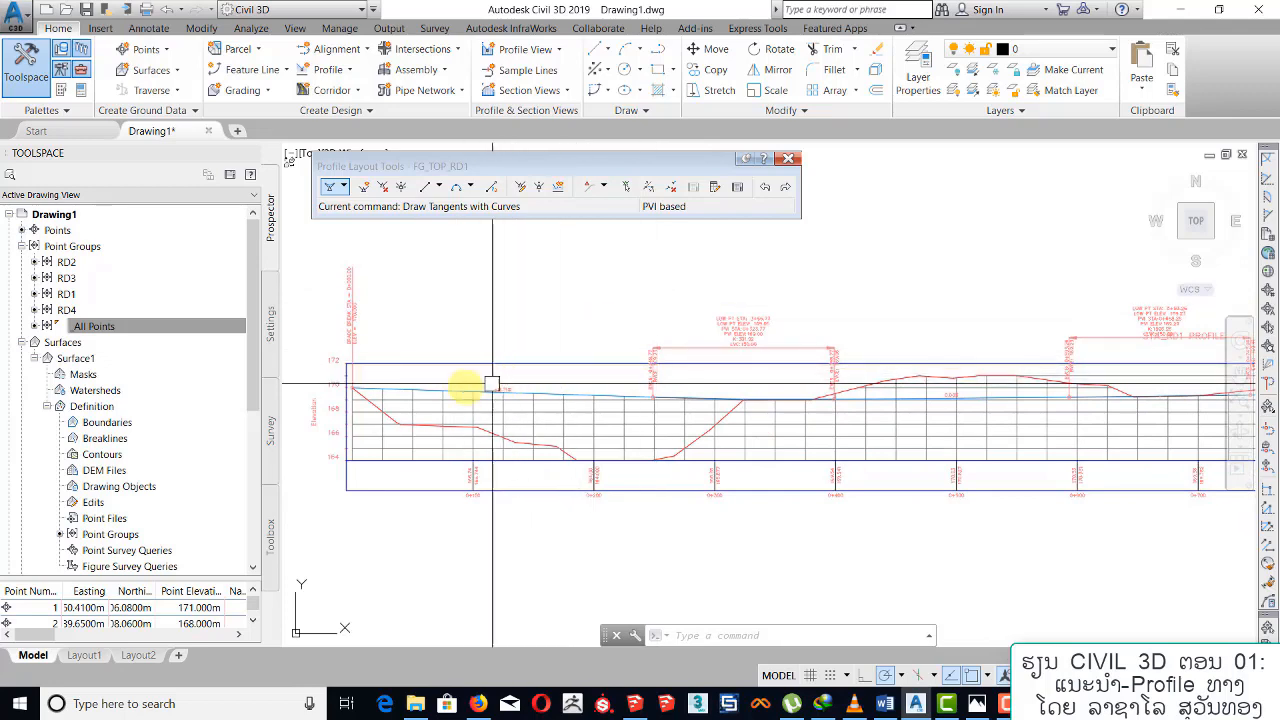
Open the grid view of FG_TOP_RD1's PVI stations, elevations, grades and curves.
scroll(522, 390, "up", 4)
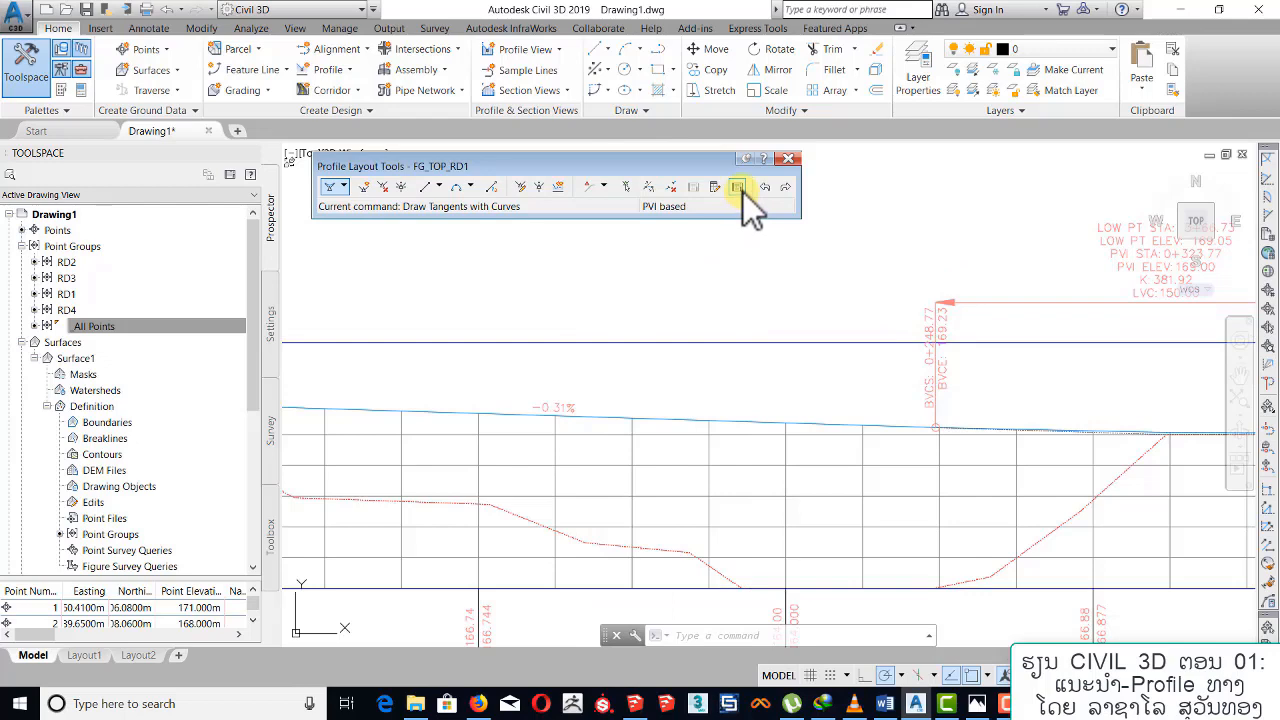
left_click(740, 187)
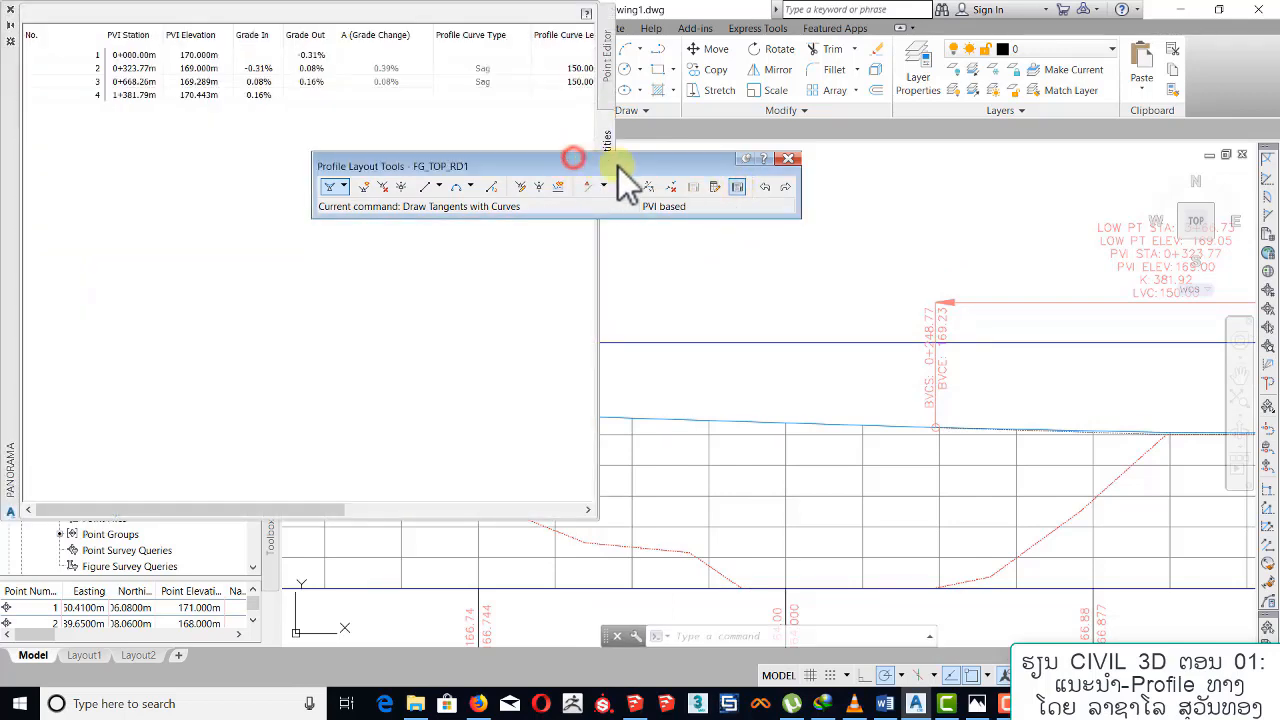
Set the grade out of the first PVI of FG_TOP_RD1, at station 0+000.00, to -0.30%.
left_click_drag(614, 166, 966, 159)
left_click(368, 173)
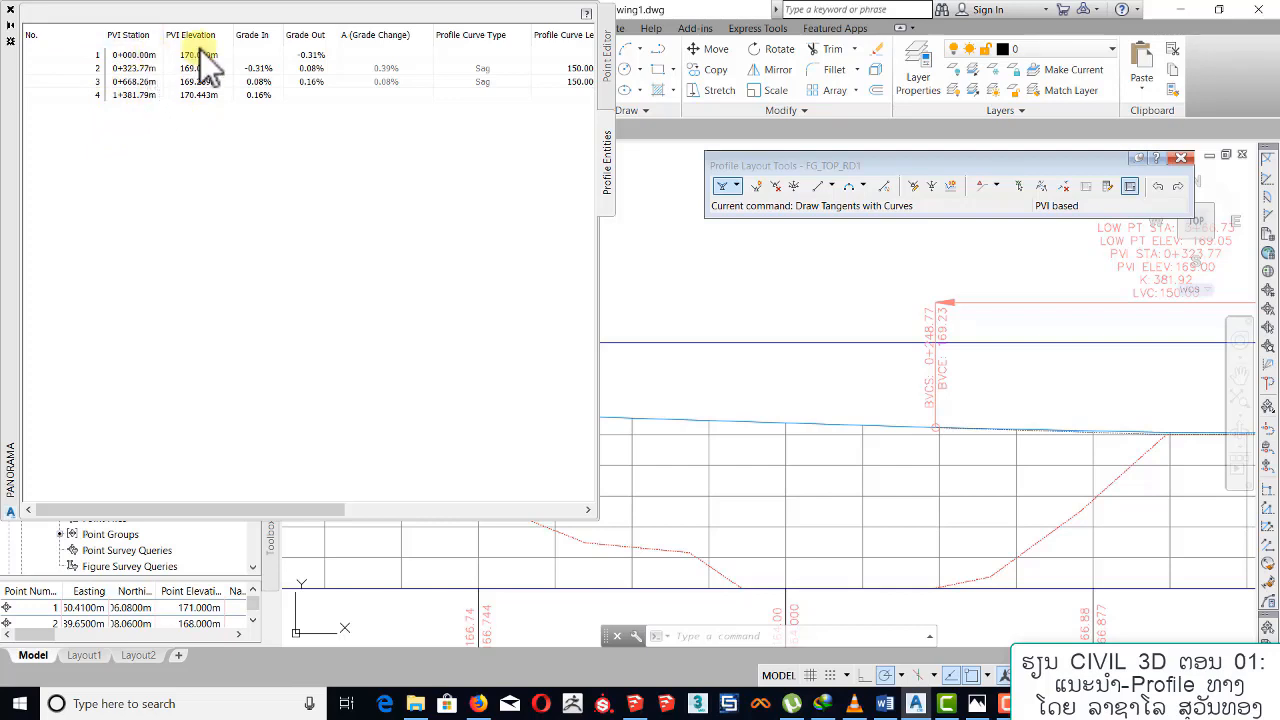
left_click(319, 58)
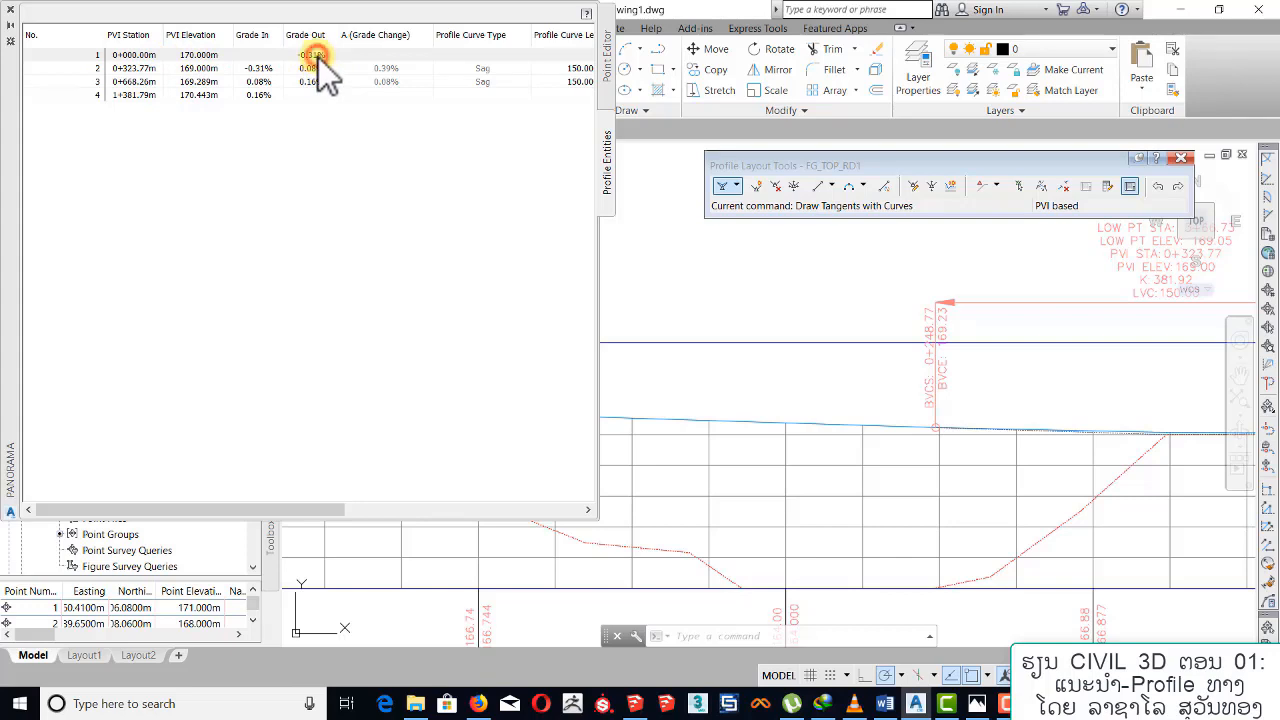
left_click(305, 56)
key("Return")
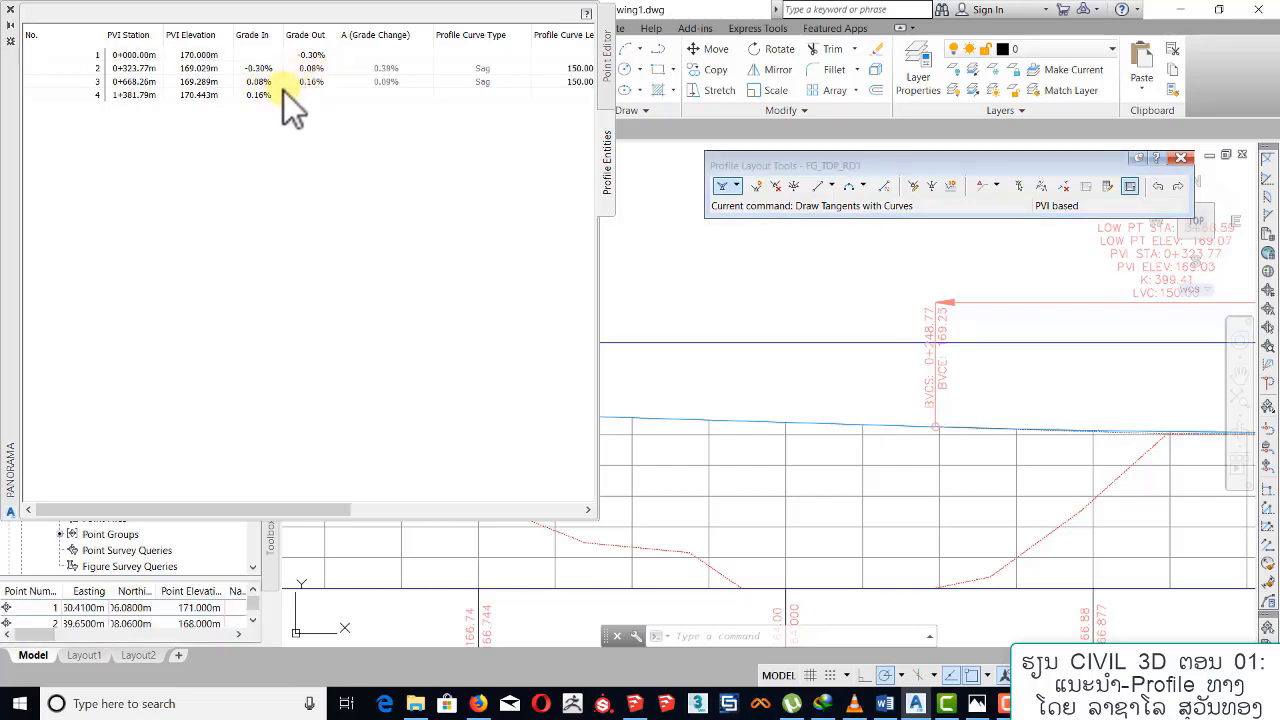
Set the grade out of the PVI at station 0+668.26 to 0.2%.
left_click(316, 86)
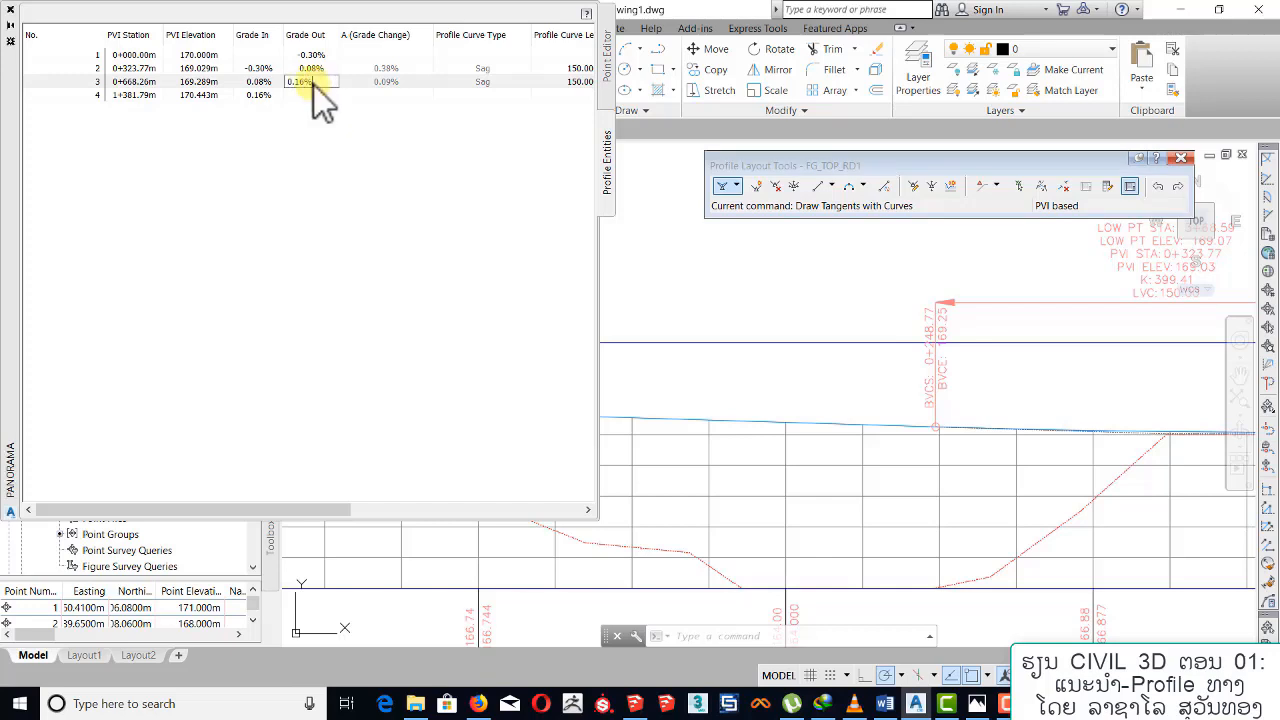
left_click(310, 84)
type("0.2")
key("Return")
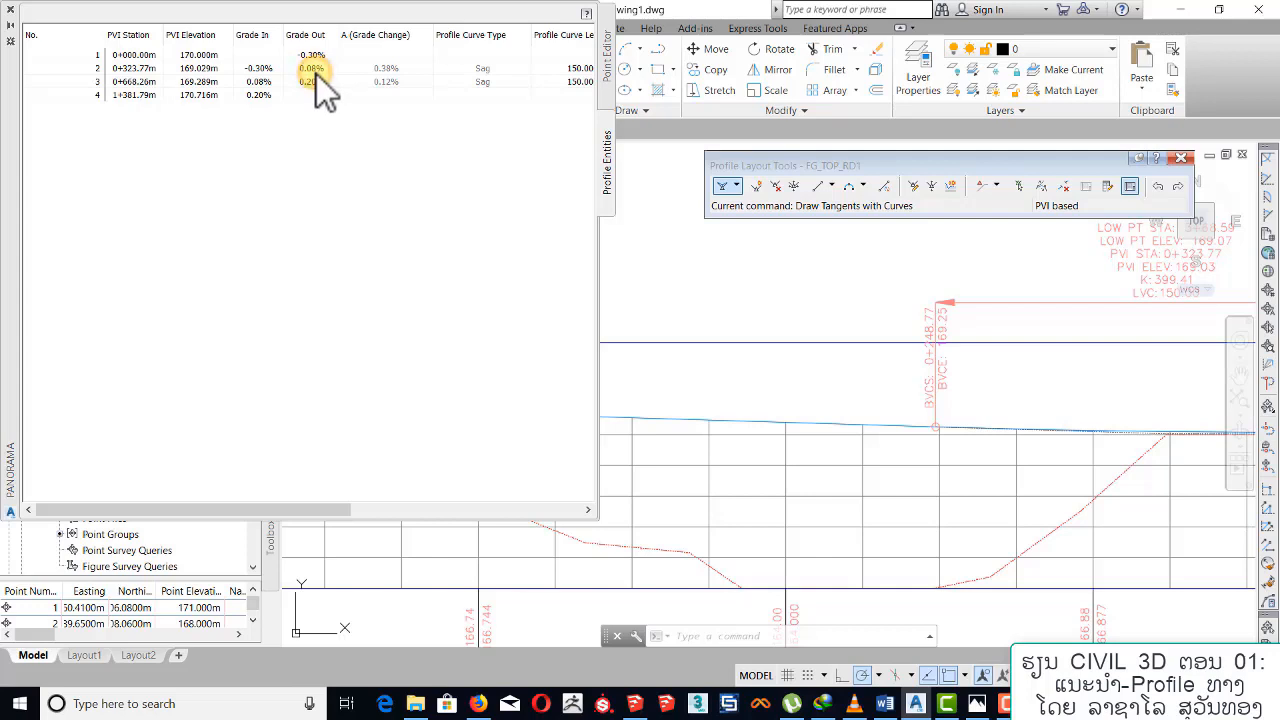
left_click(314, 70)
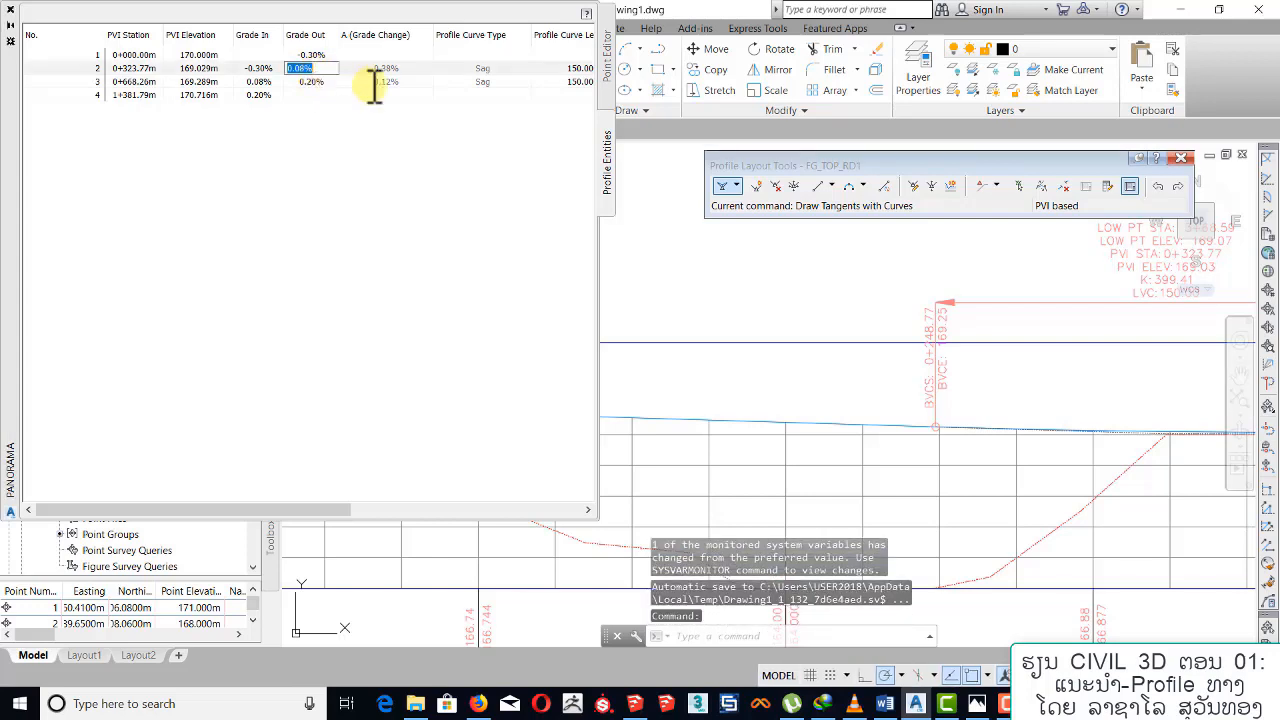
key("Return")
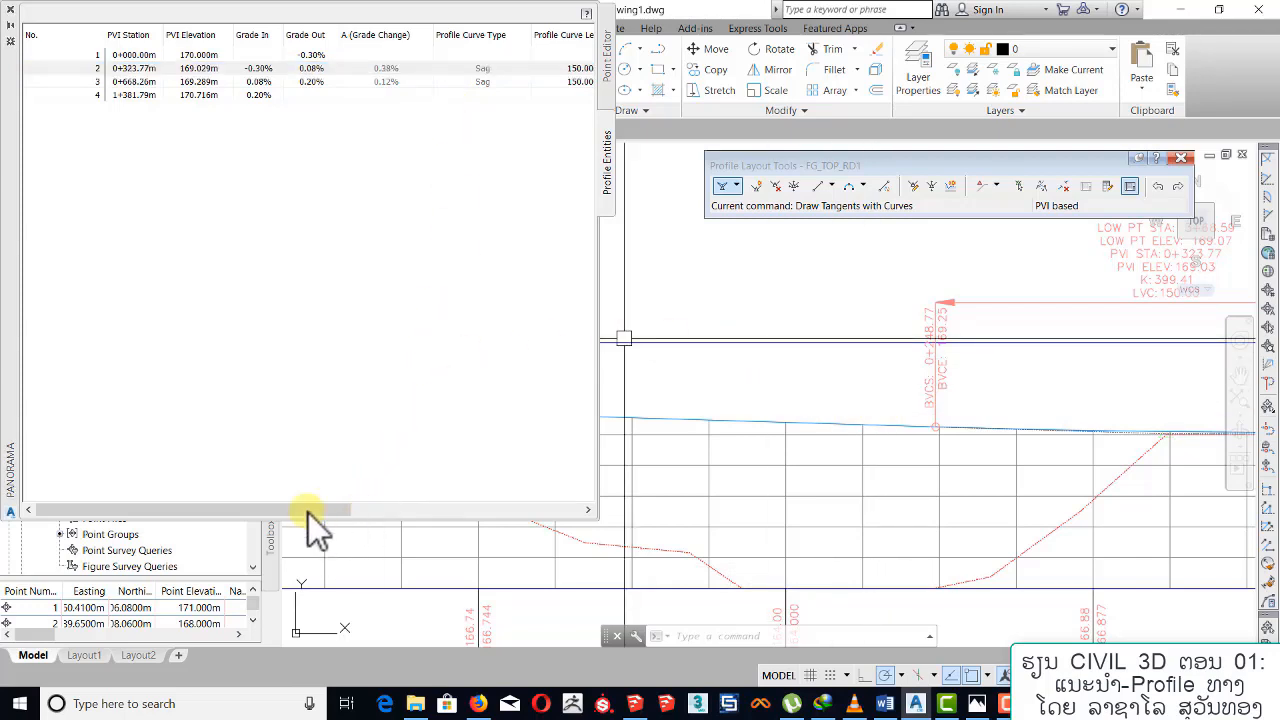
Review the curve types, lengths, K values, radii and asymmetric lengths in the PVI grid, and close the grid.
left_click_drag(315, 510, 385, 432)
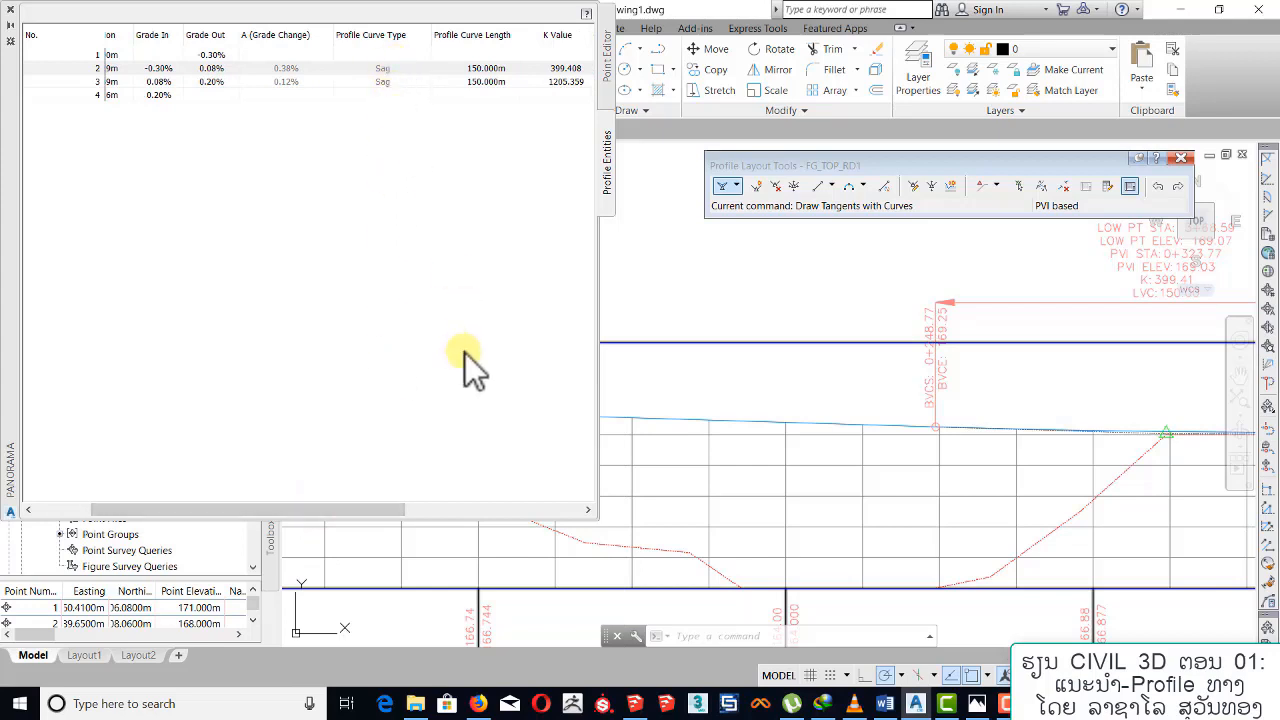
left_click_drag(379, 513, 463, 117)
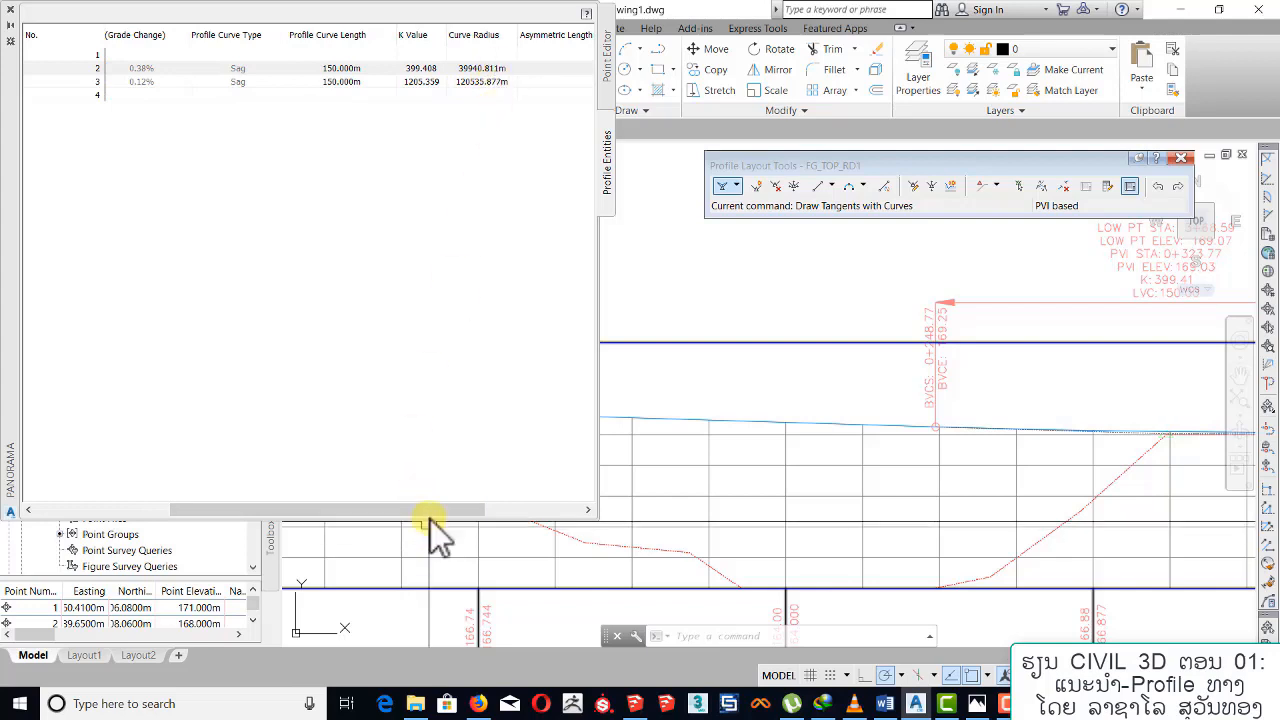
left_click_drag(429, 510, 536, 509)
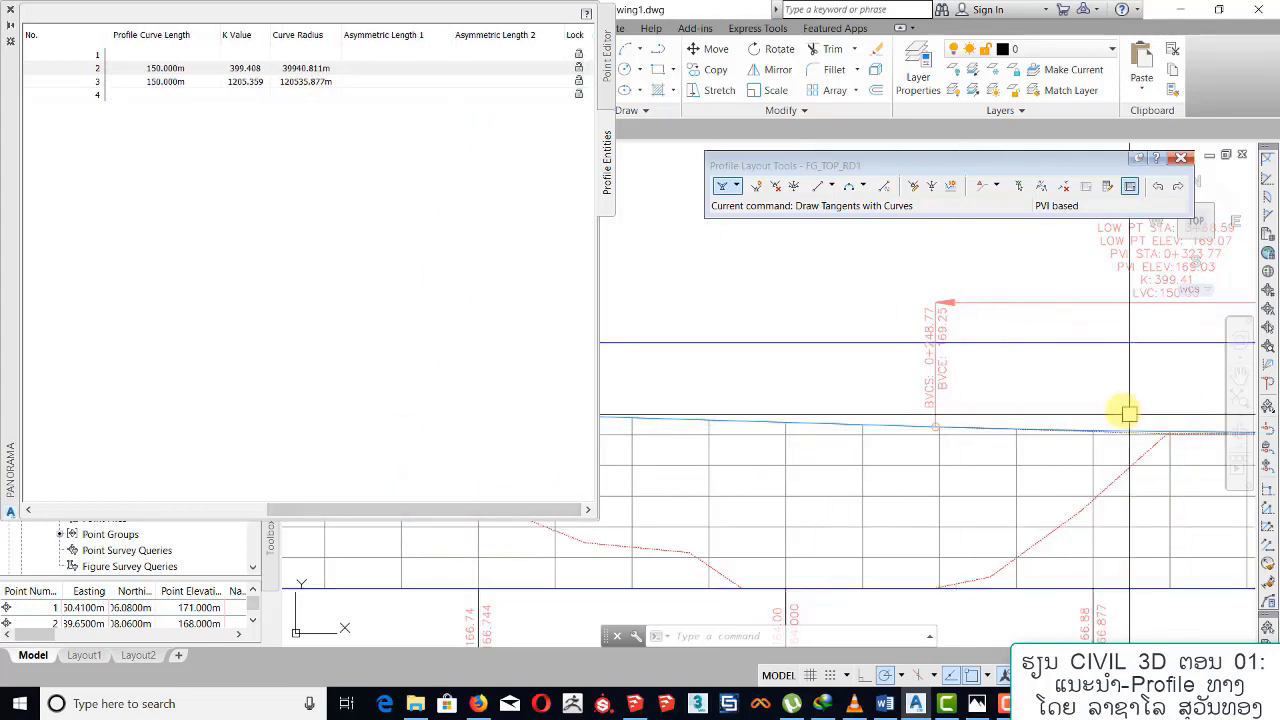
middle_click_drag(872, 351, 724, 391)
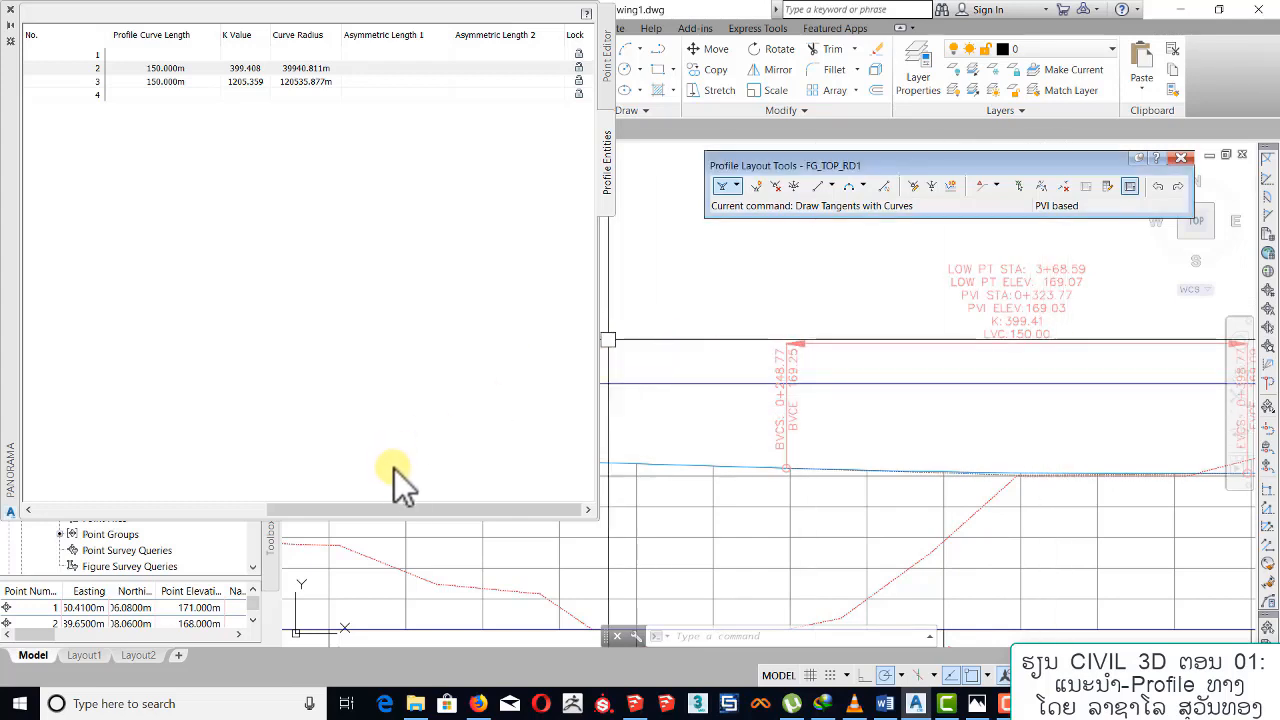
scroll(295, 500, "left", 5)
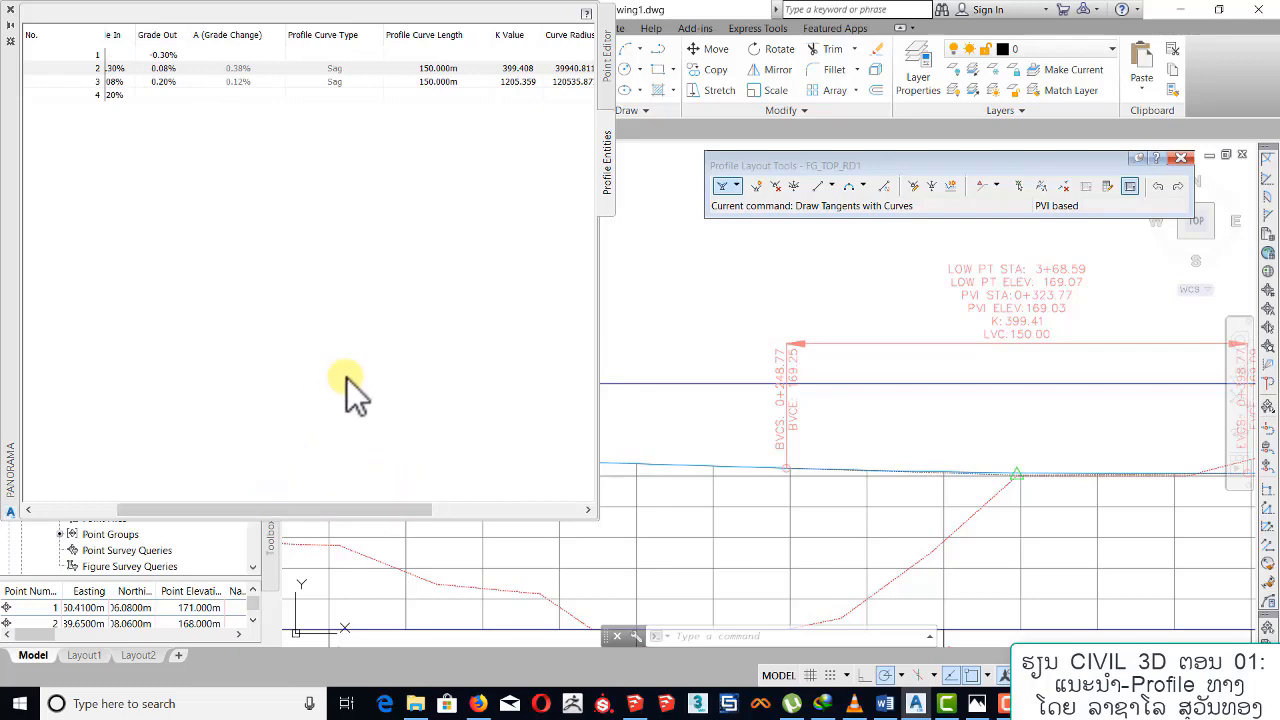
left_click(10, 10)
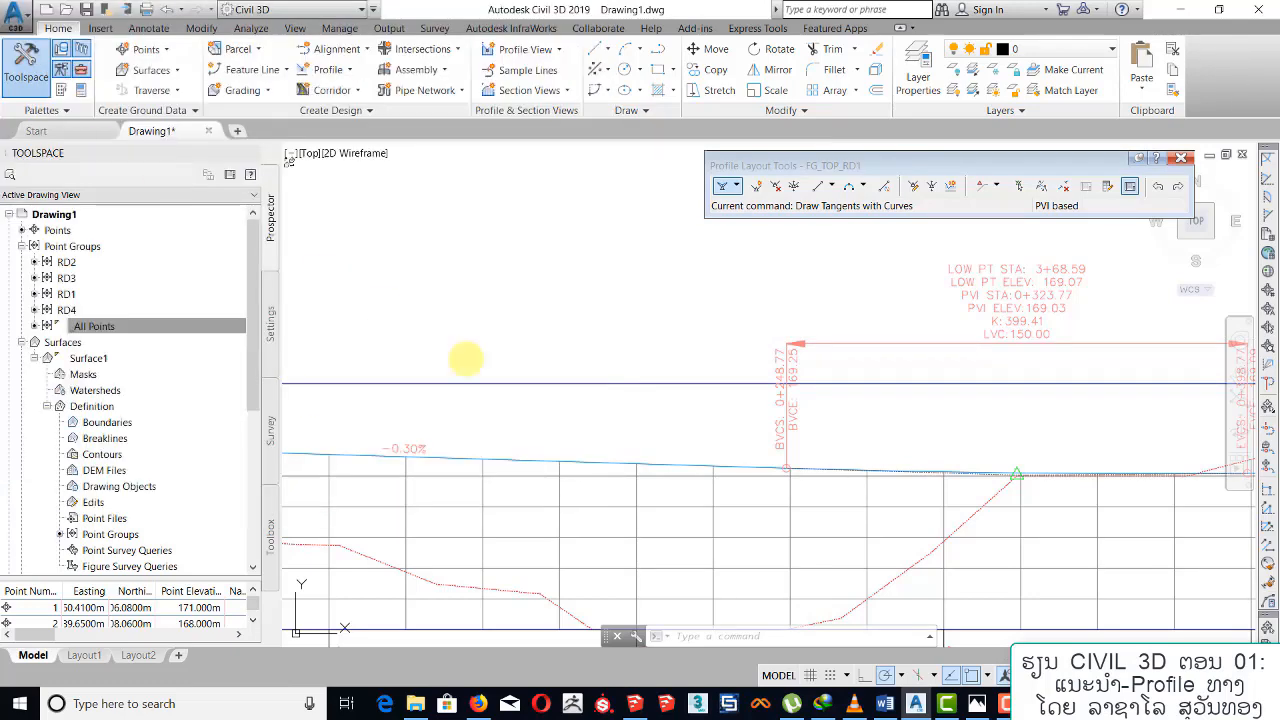
Examine the full length of the STA_RD1 profile view and its position relative to the surface plan.
scroll(600, 392, "down", 4)
scroll(600, 392, "down", 4)
mouse_move(534, 397)
middle_mouse_down()
mouse_move(701, 351)
mouse_move(649, 383)
middle_mouse_up()
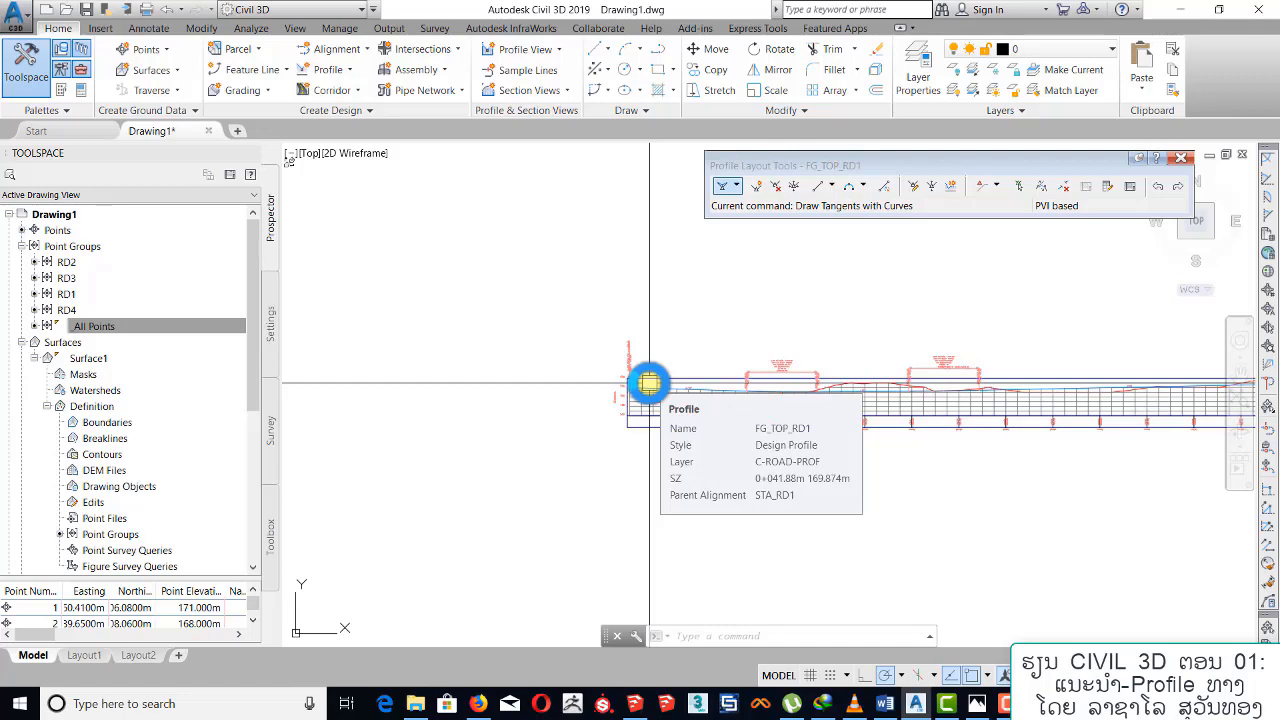
middle_click_drag(592, 496, 555, 460)
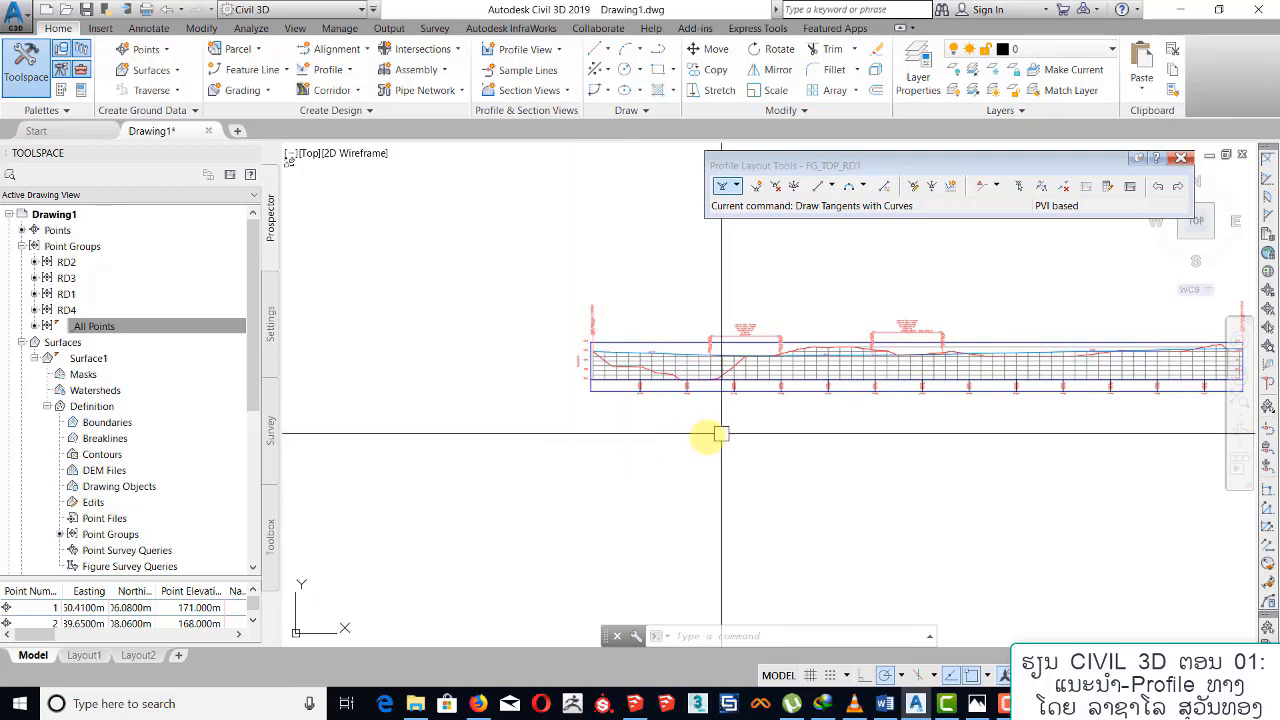
scroll(721, 433, "down", 3)
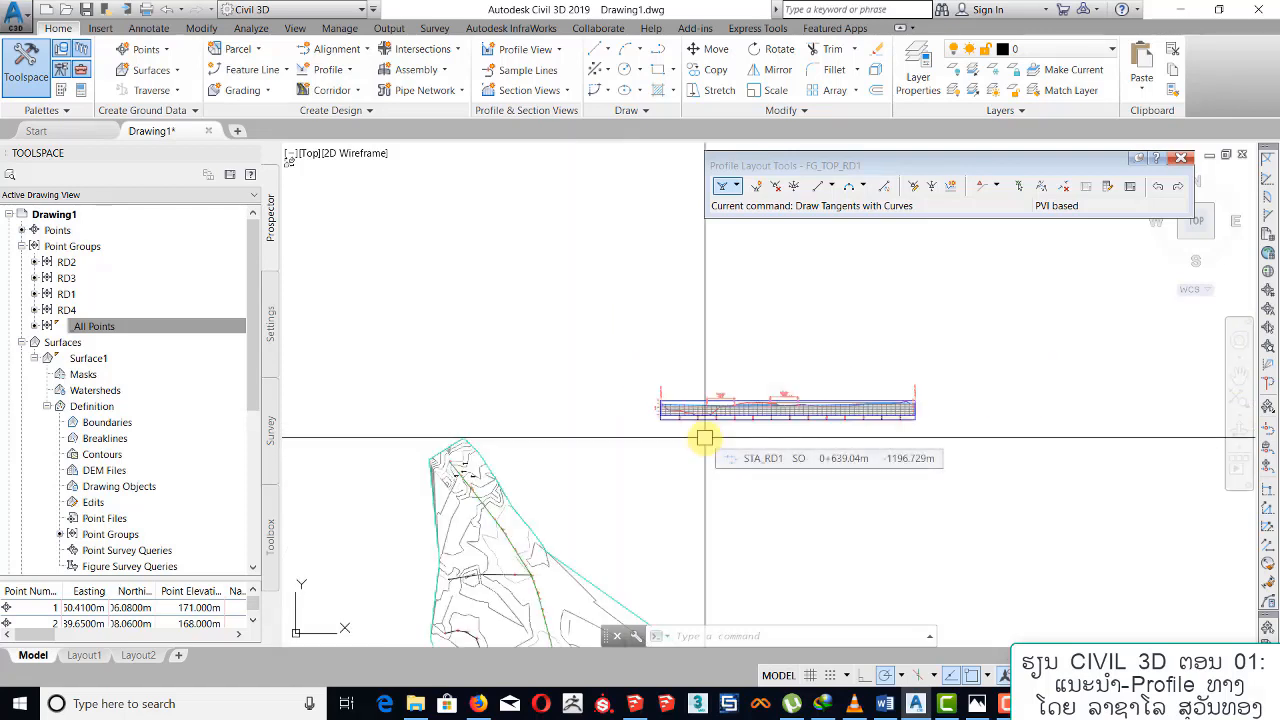